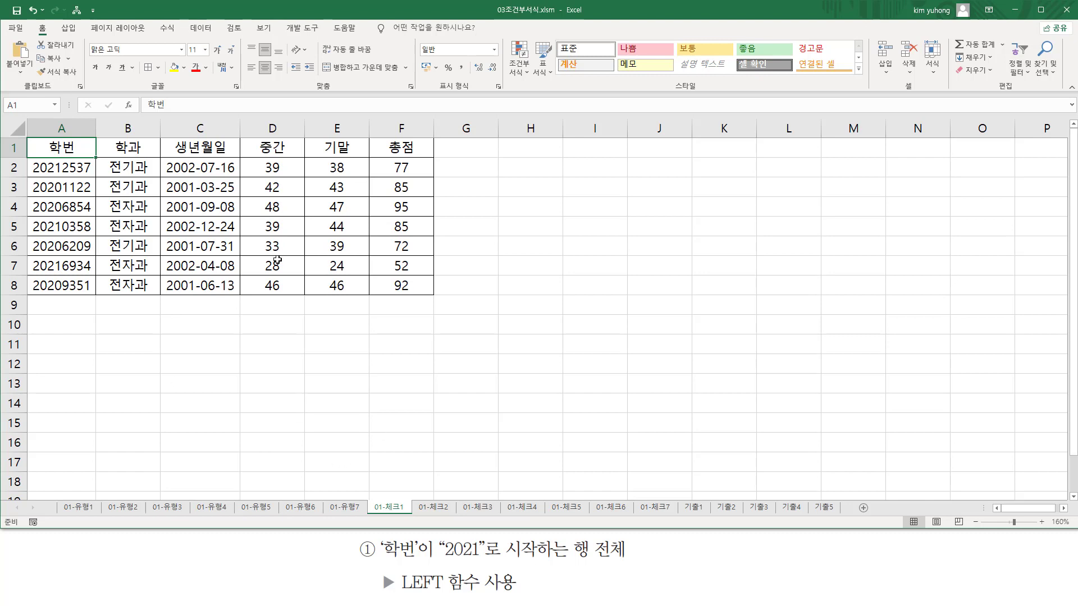
mouse_move(373, 504)
mouse_down()
mouse_move(682, 523)
mouse_move(564, 519)
mouse_move(646, 509)
mouse_move(377, 519)
mouse_move(679, 517)
mouse_move(449, 381)
mouse_move(452, 467)
mouse_up()
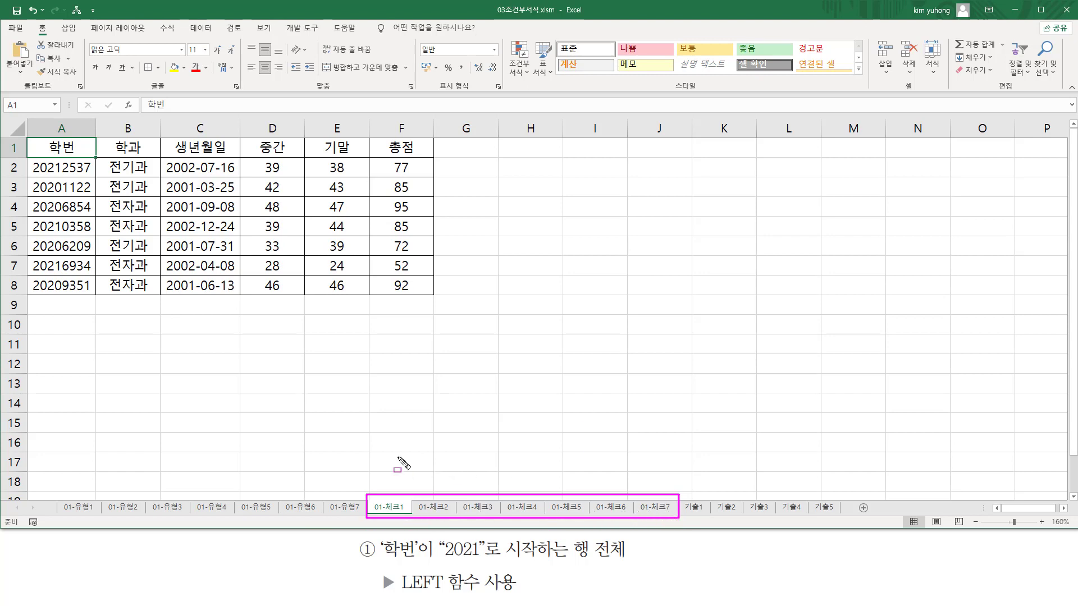
key(Escape)
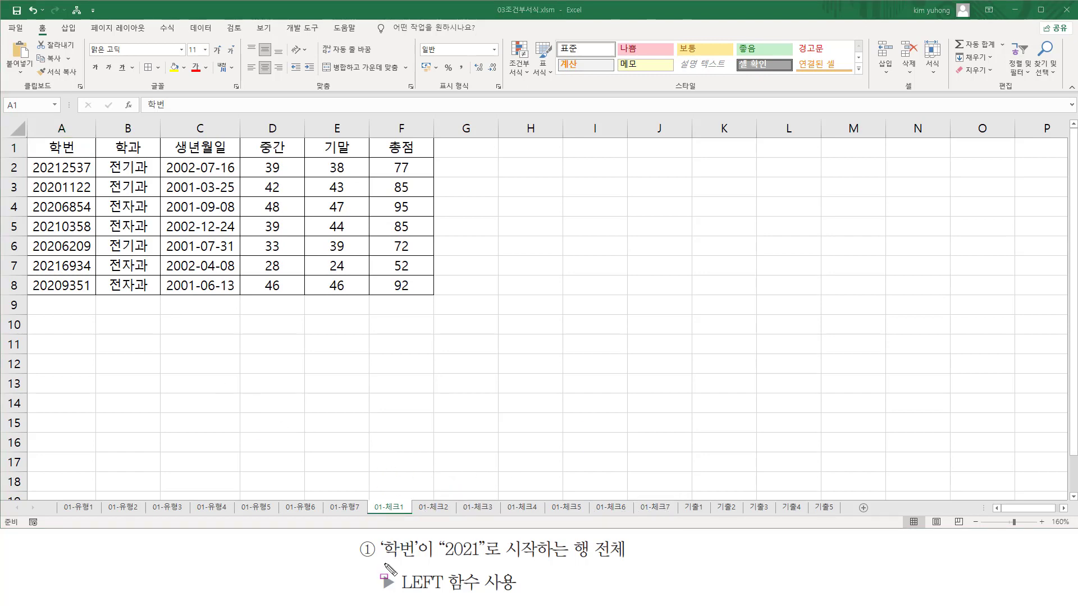
drag(380, 560, 627, 560)
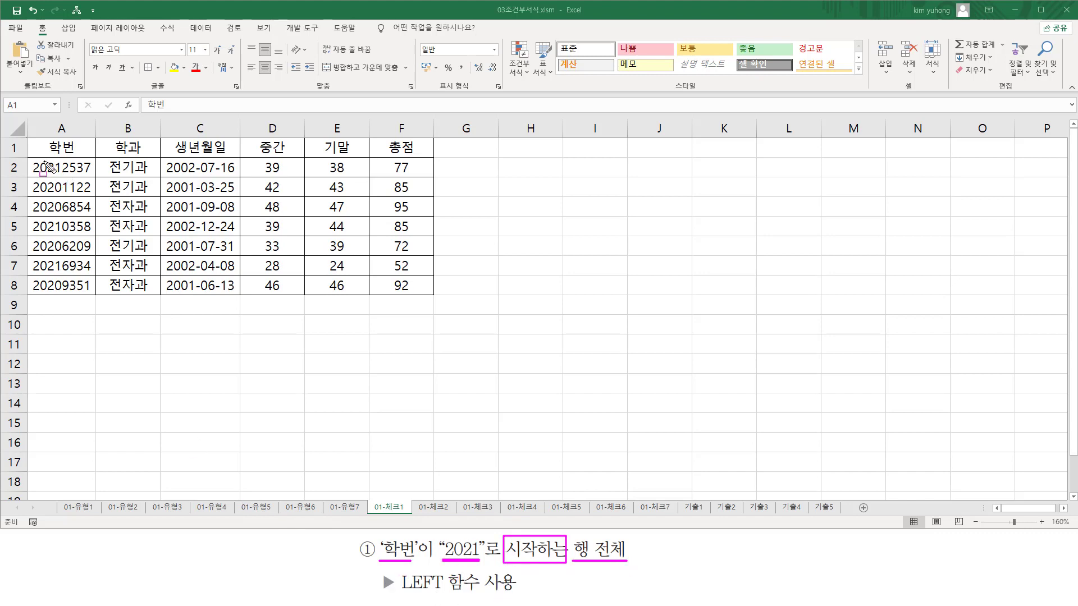
drag(26, 156, 97, 295)
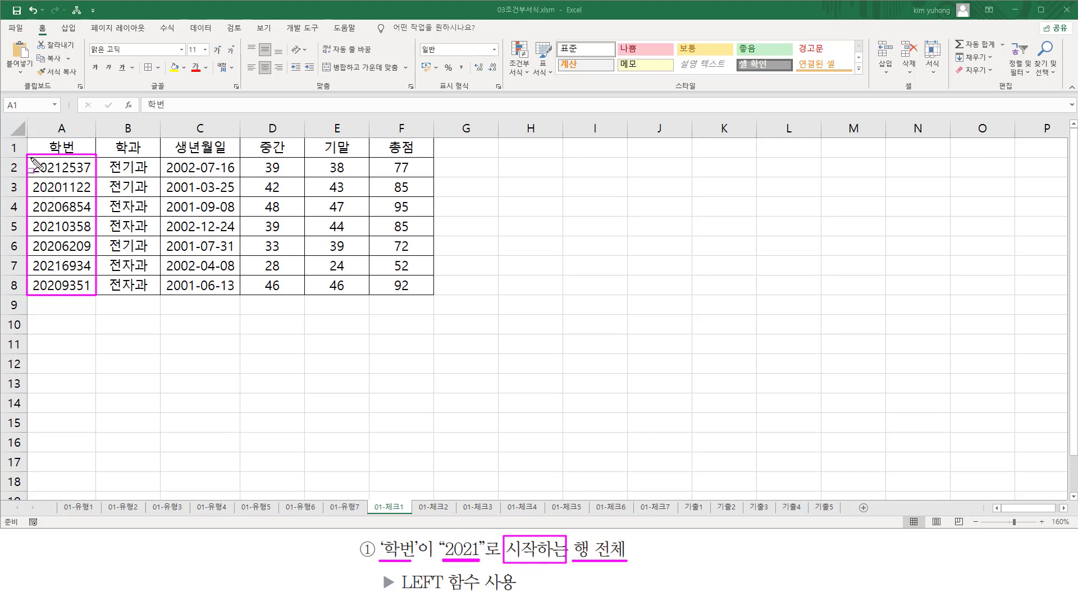
mouse_move(29, 159)
mouse_down()
mouse_move(59, 307)
mouse_move(64, 297)
mouse_up()
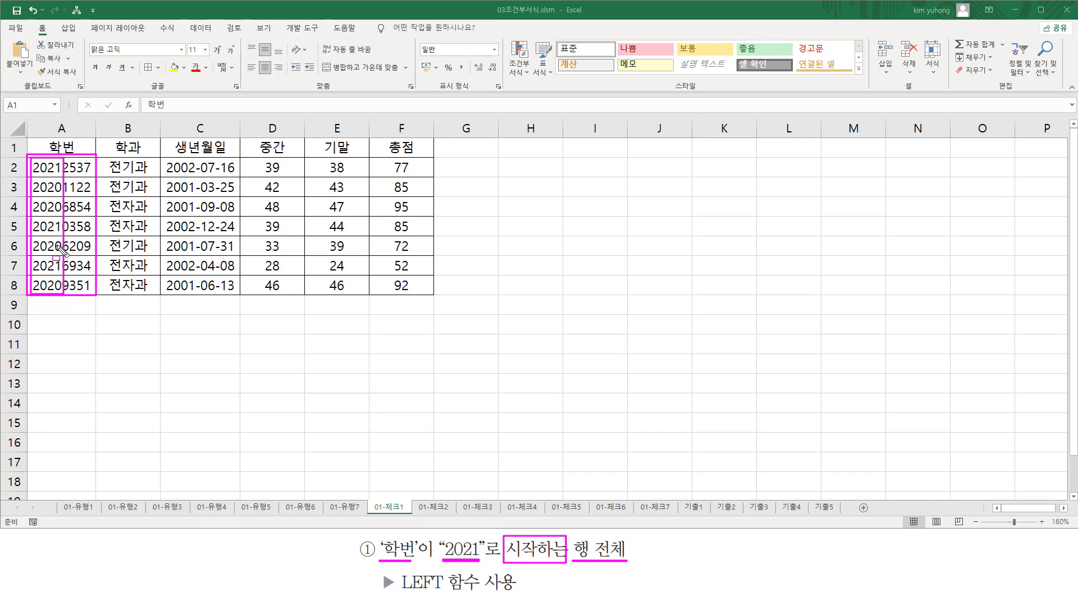
key(Escape)
Start a new conditional formatting rule for A2:F8 that uses a formula to determine which cells to format.
click(51, 167)
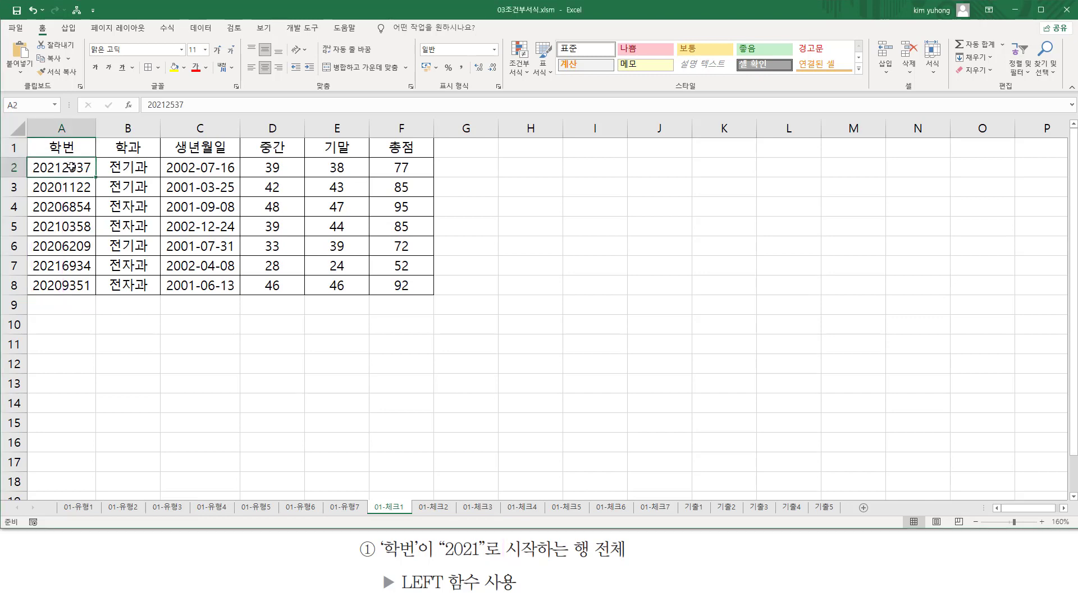
drag(52, 167, 407, 285)
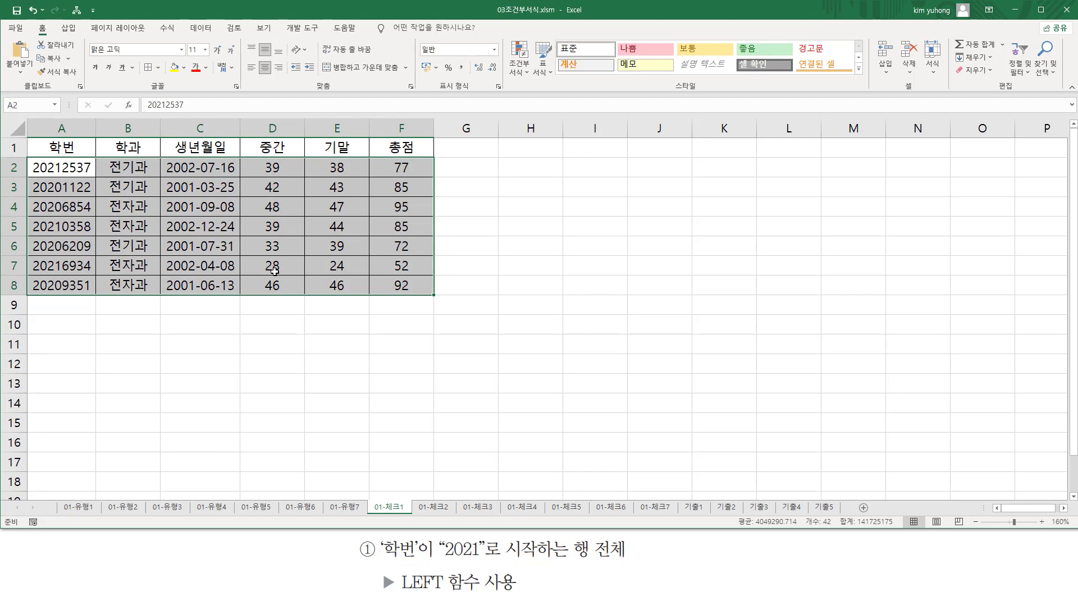
click(517, 70)
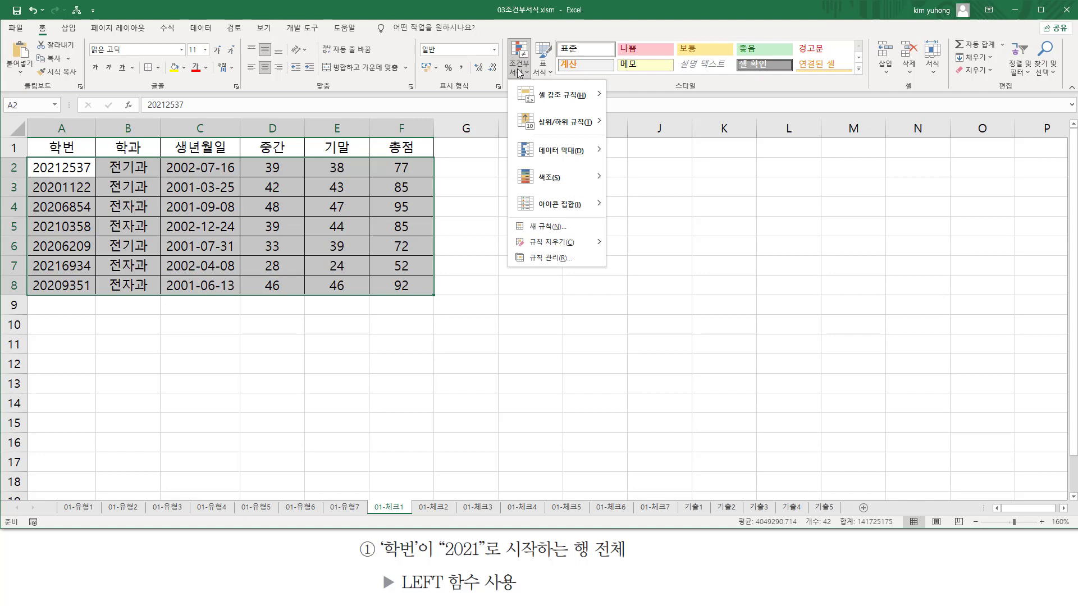
click(541, 227)
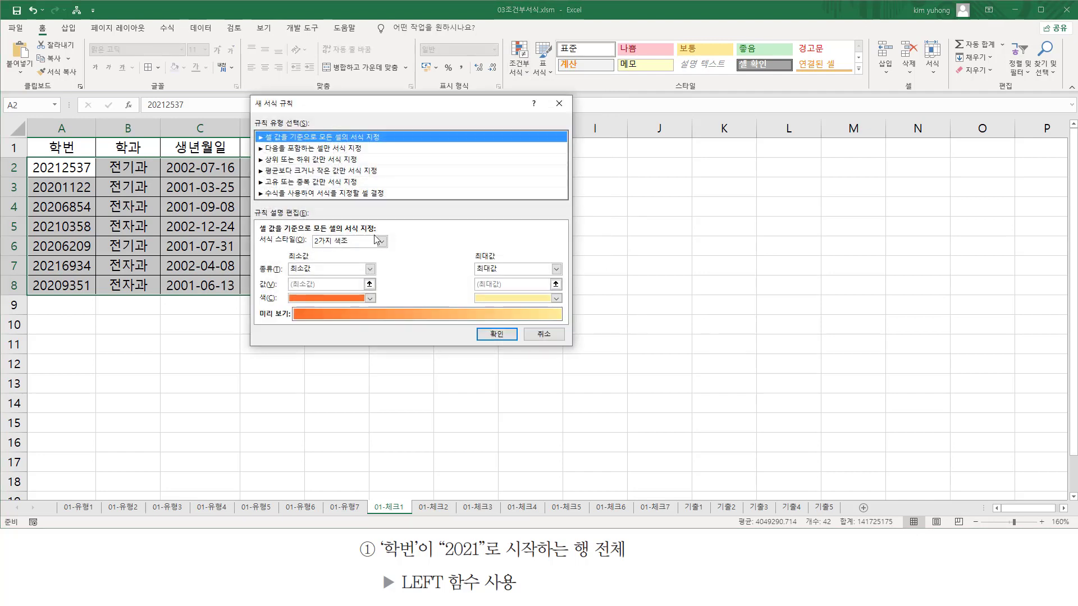
click(289, 193)
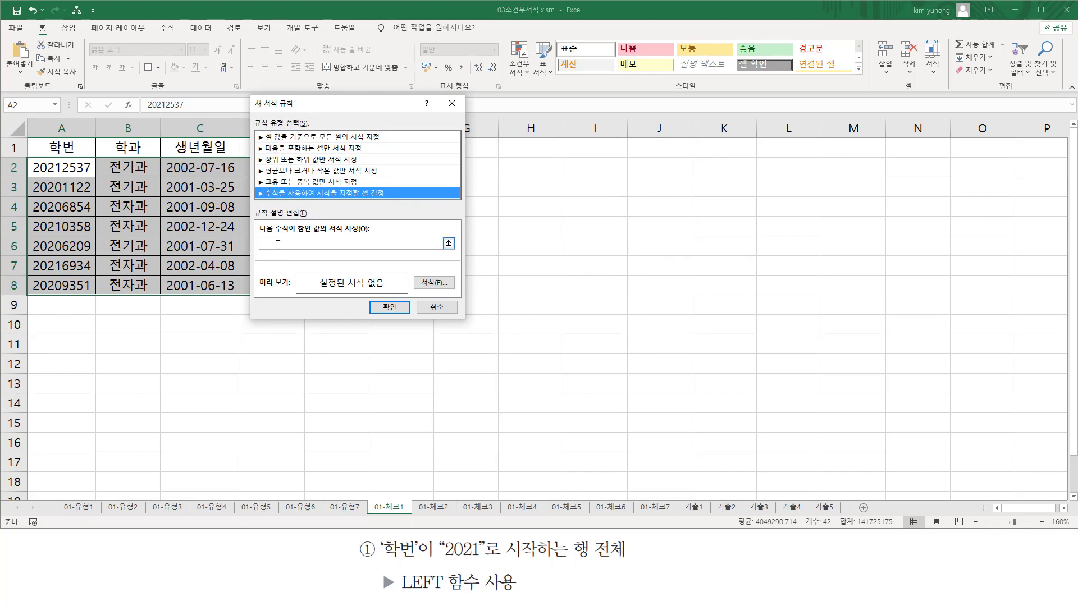
Enter the rule formula =left($A2,4)=2021, with only the column of the A2 reference locked.
click(332, 244)
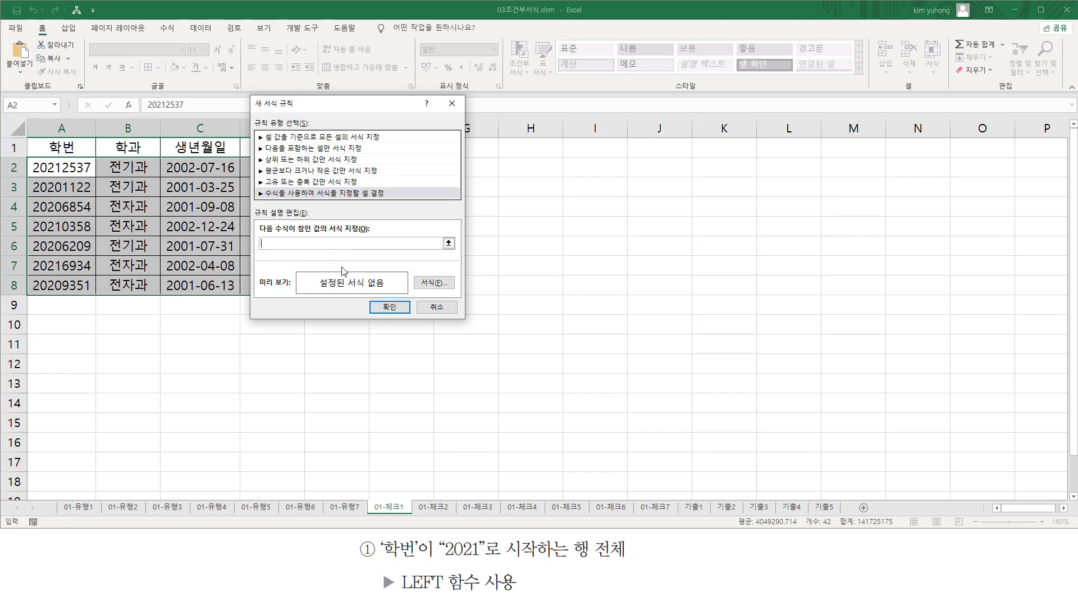
text(=left()
click(70, 168)
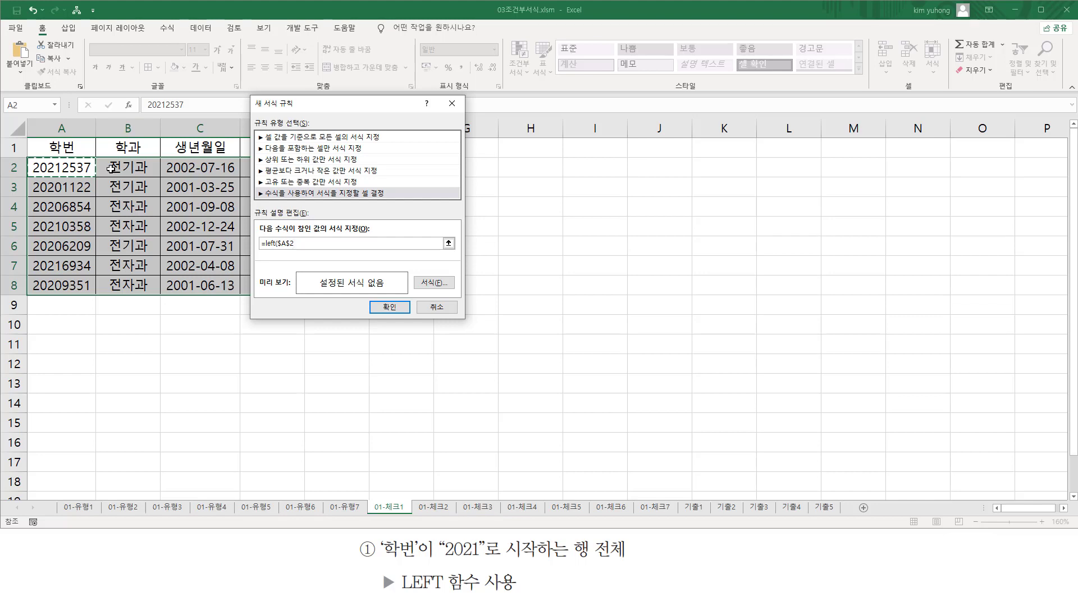
key(F4)
text(,4)=2021)
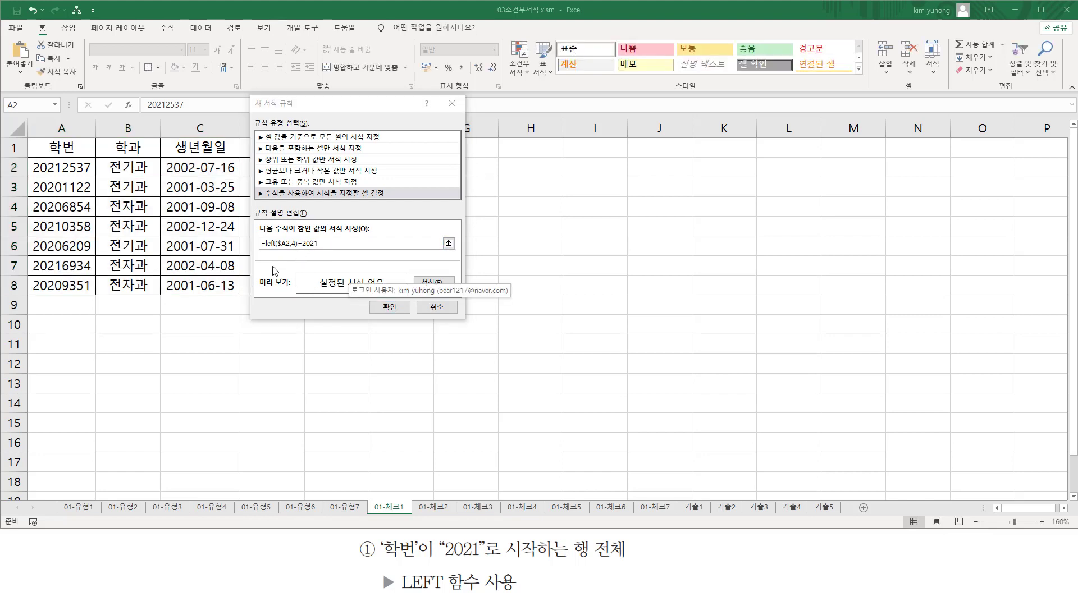
drag(264, 247, 297, 248)
key(Escape)
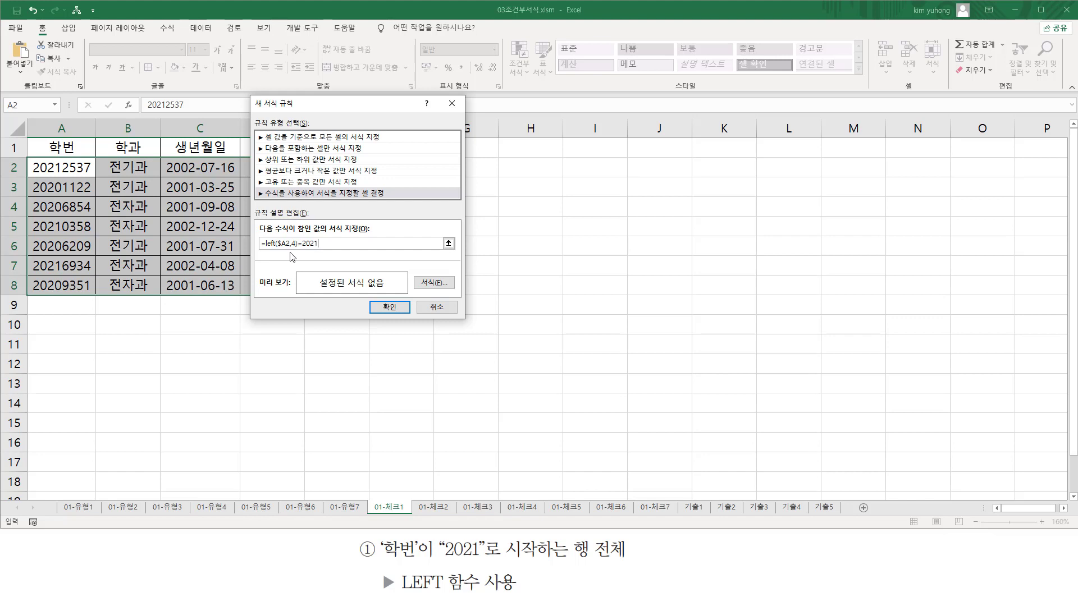
drag(262, 247, 298, 248)
drag(32, 173, 54, 173)
key(Escape)
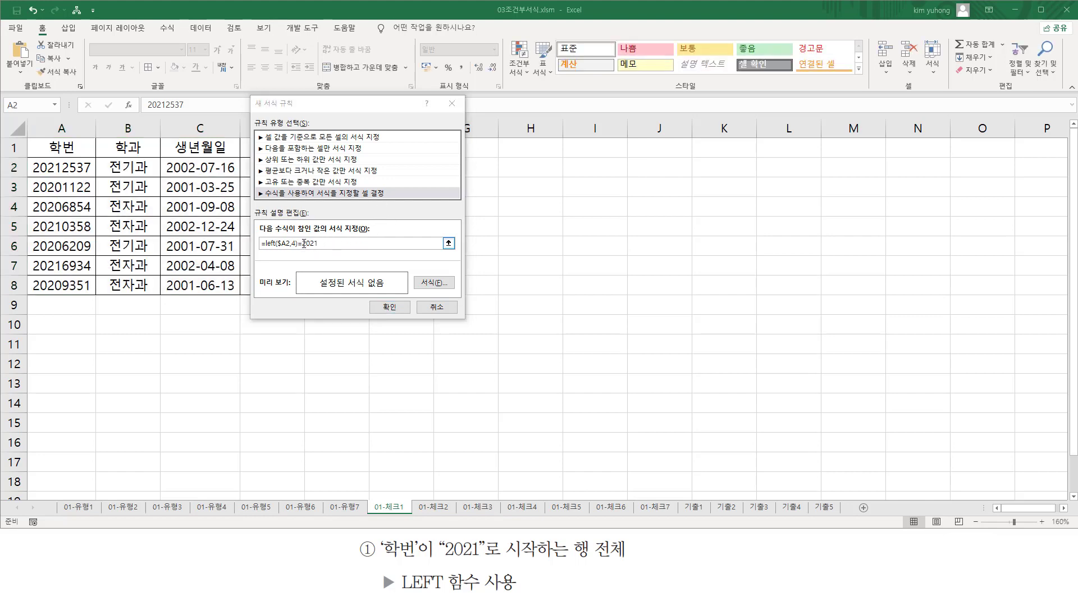
Enclose 2021 in quotation marks so the rule formula reads =left($A2,4)="2021".
drag(304, 243, 322, 243)
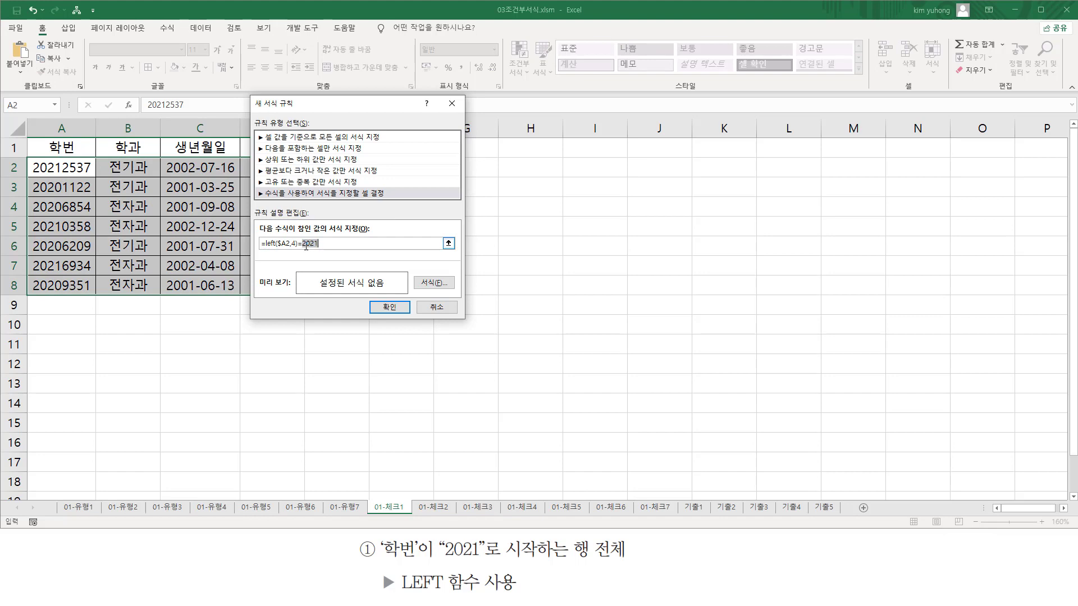
click(304, 243)
drag(261, 253, 323, 249)
key(Escape)
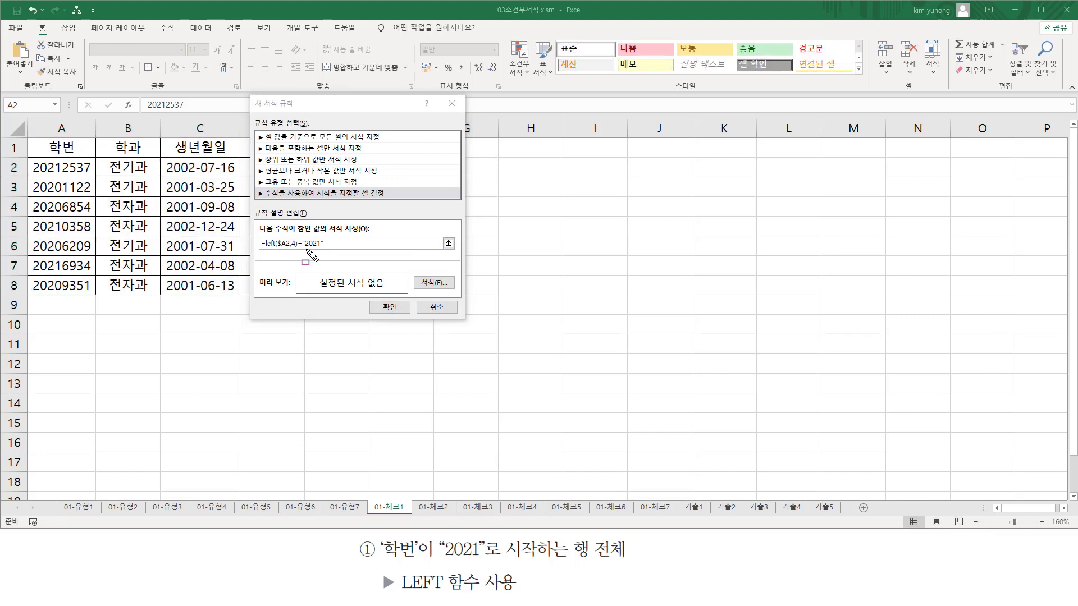
drag(301, 248, 323, 248)
drag(266, 249, 298, 250)
key(Escape)
Give the rule a yellow background fill and apply it to the selected table rows.
click(332, 244)
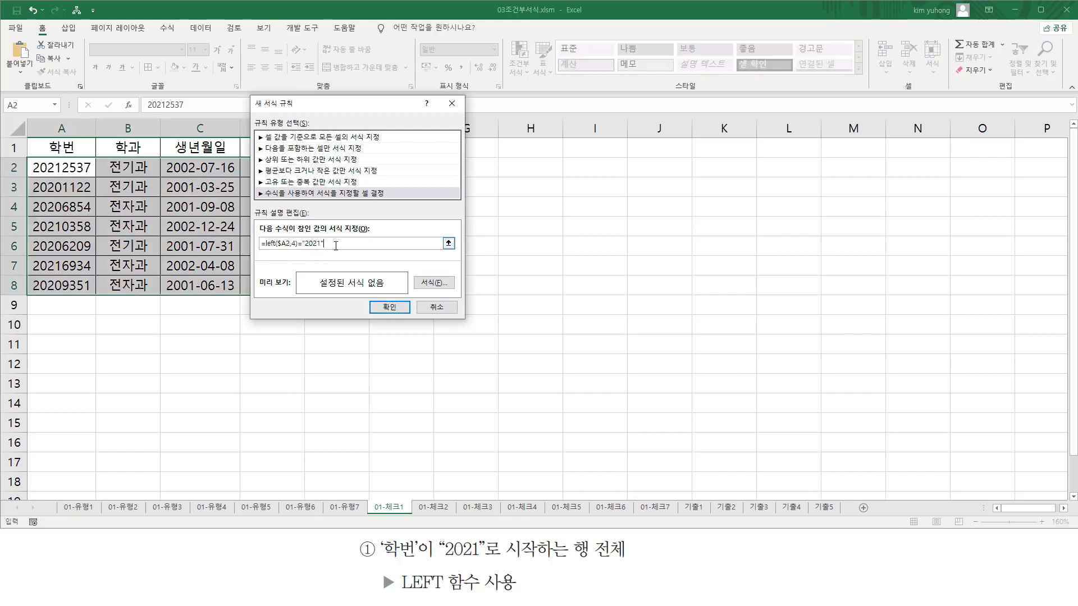
click(432, 283)
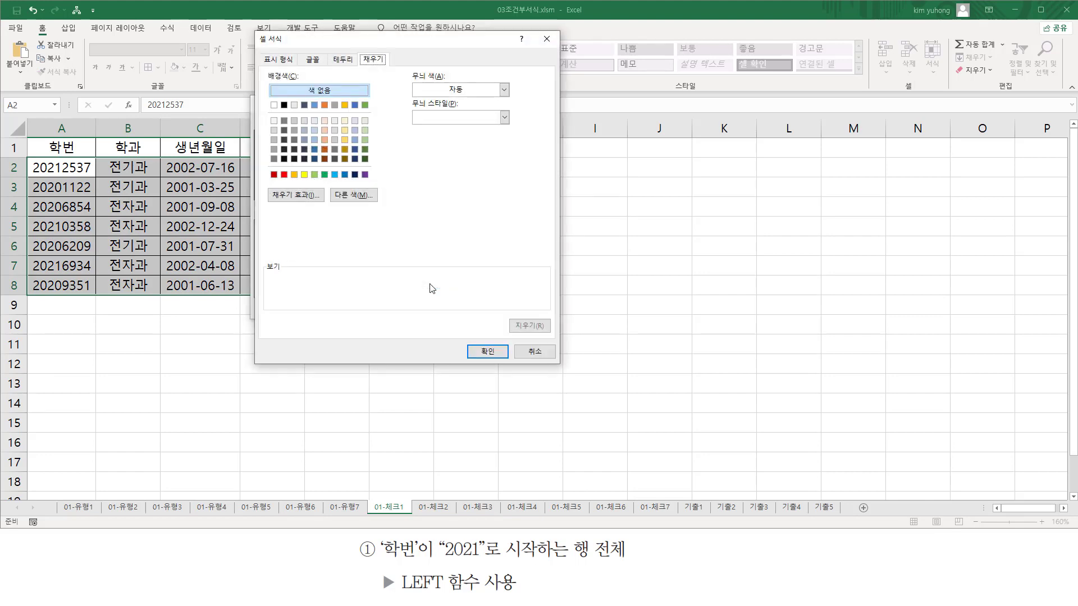
click(305, 175)
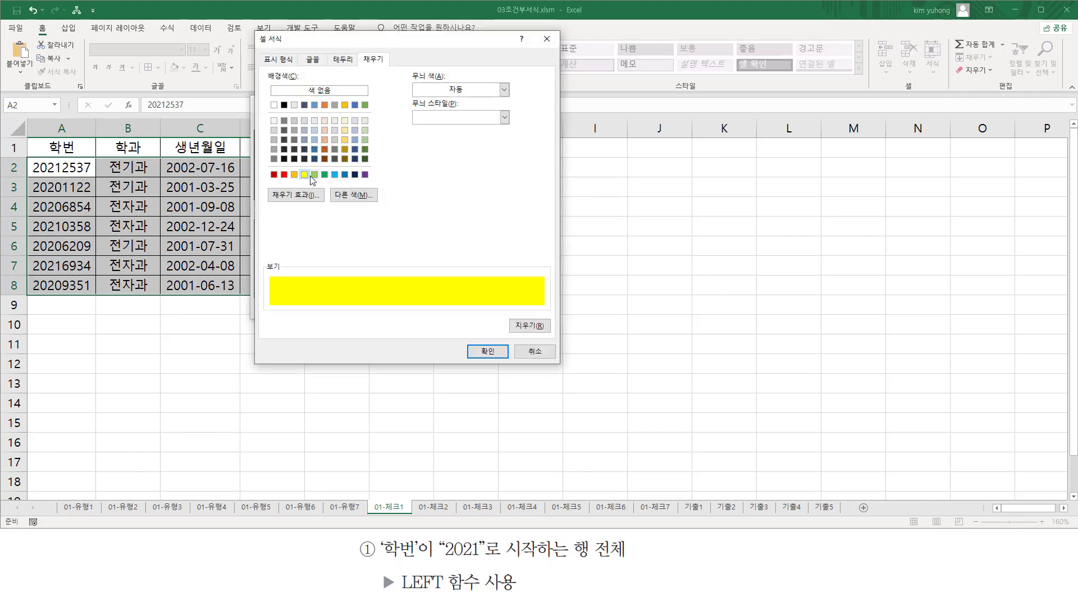
click(487, 352)
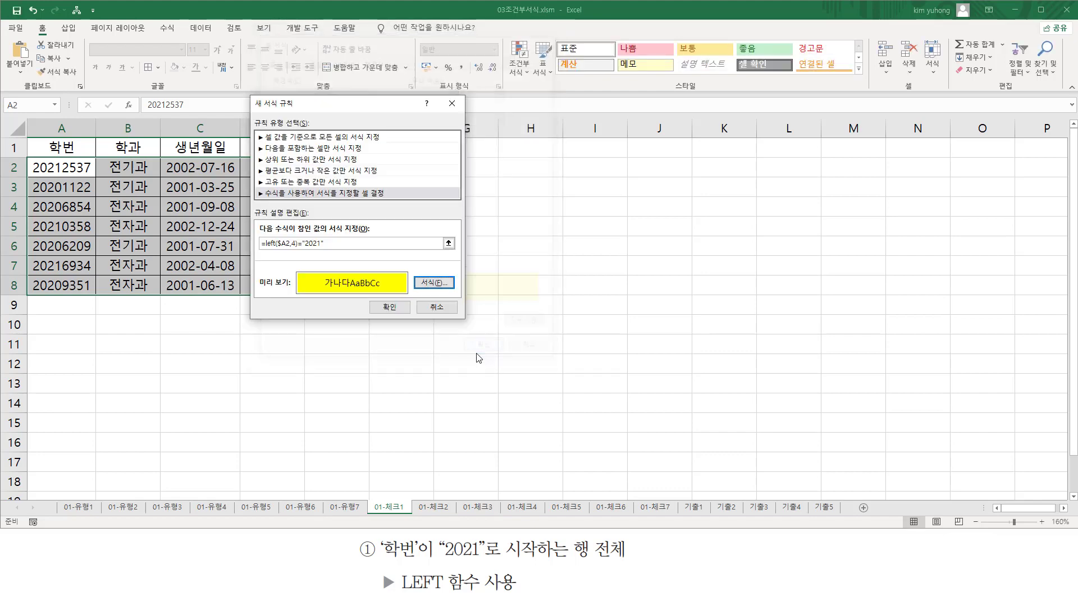
click(390, 307)
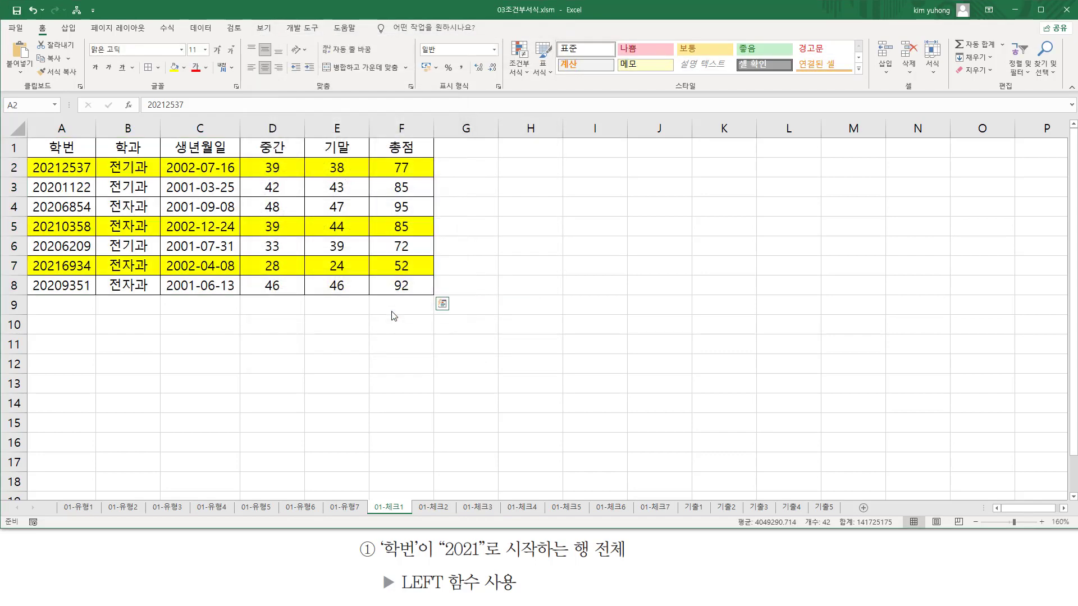
click(38, 176)
drag(31, 171, 59, 172)
drag(32, 232, 62, 231)
drag(32, 272, 61, 272)
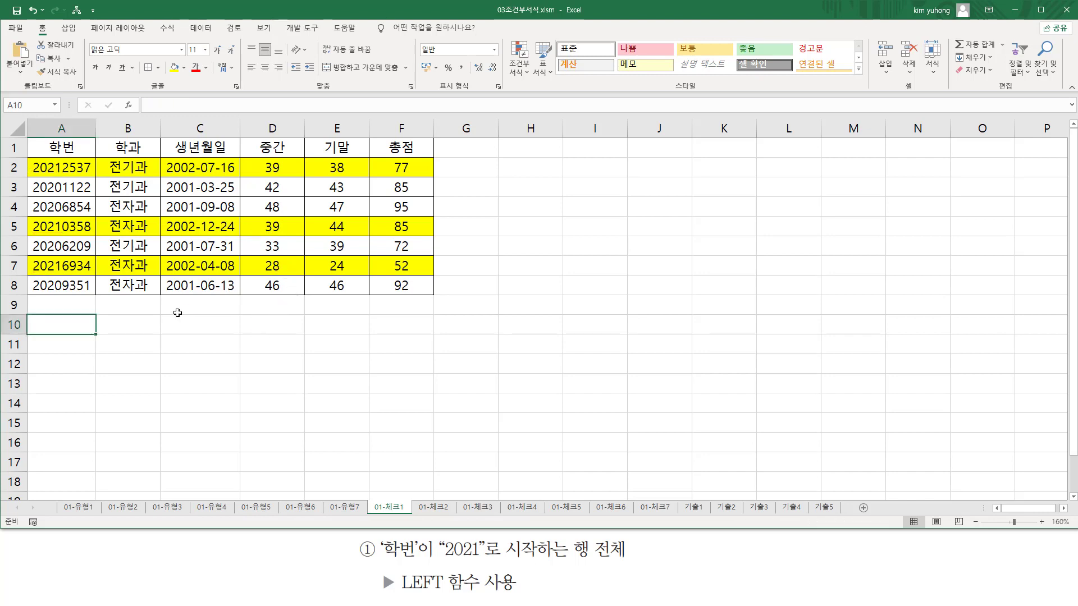
Paste the rule formula =LEFT($A2,4)="2021" as text into cell A10 and colour it red.
key(ctrl+v)
key(Return)
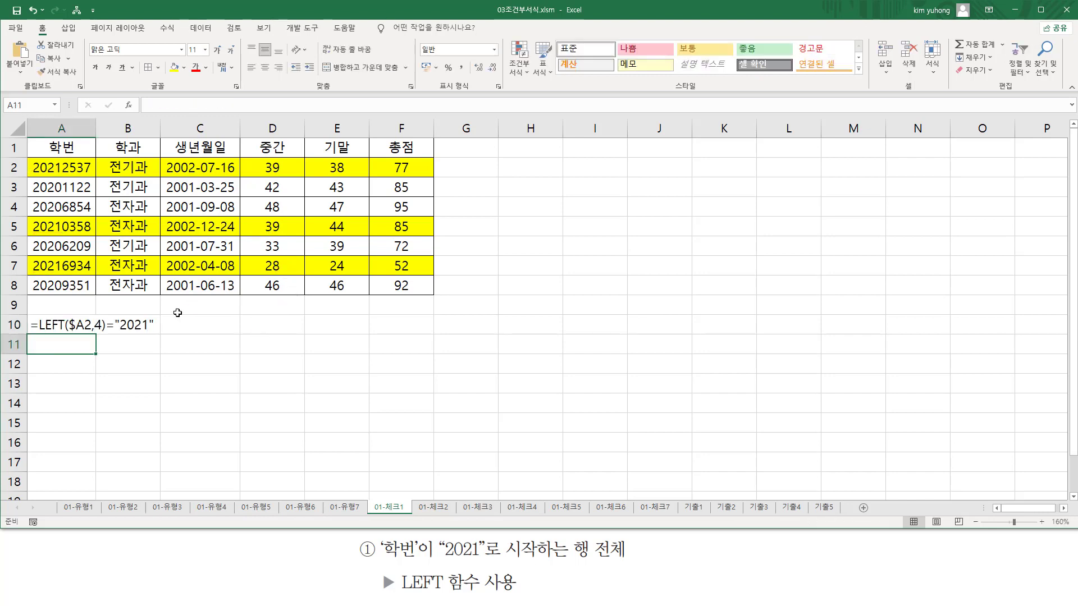
click(71, 321)
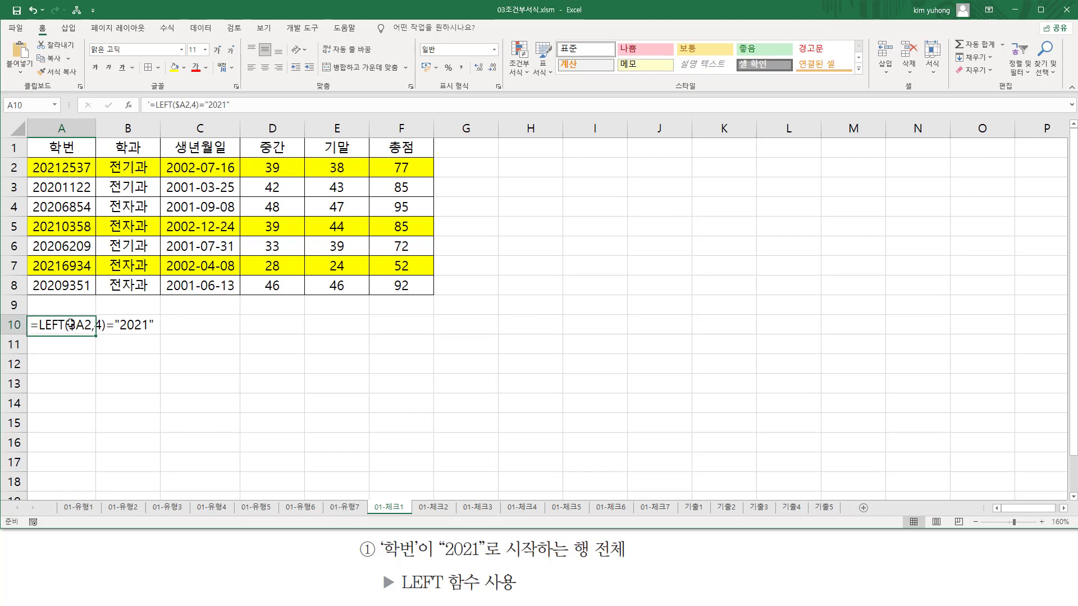
click(195, 67)
click(240, 485)
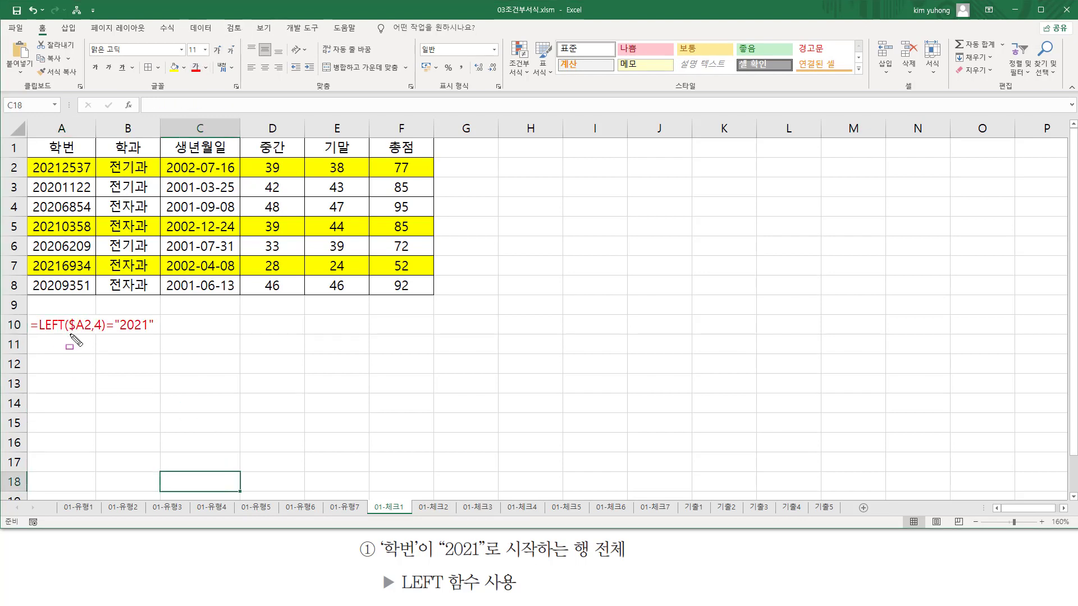
drag(69, 333, 101, 332)
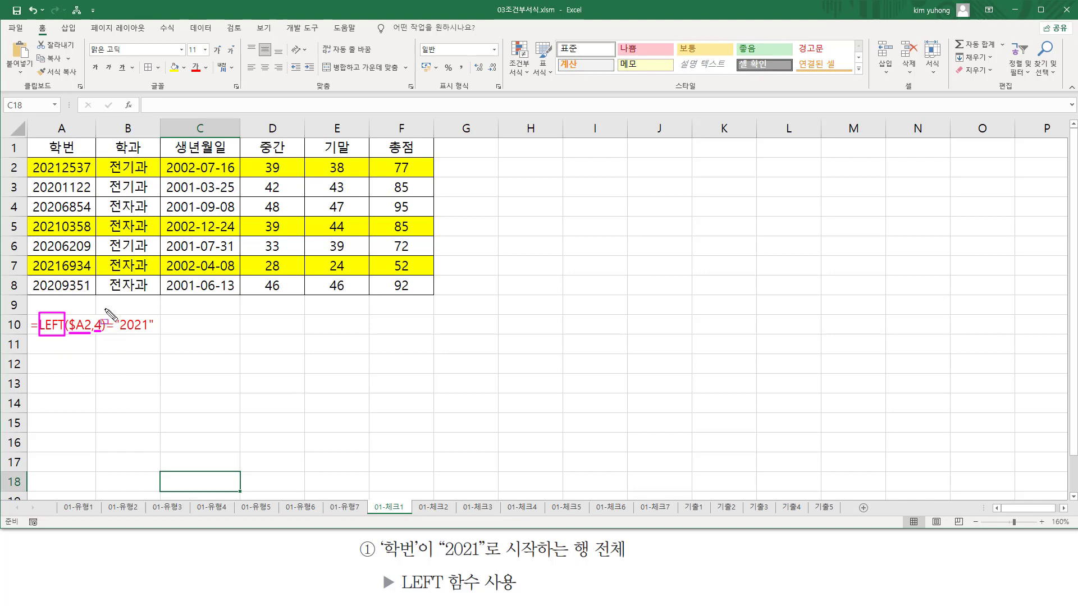
mouse_move(104, 308)
mouse_down()
mouse_move(134, 342)
mouse_move(159, 342)
mouse_up()
key(Escape)
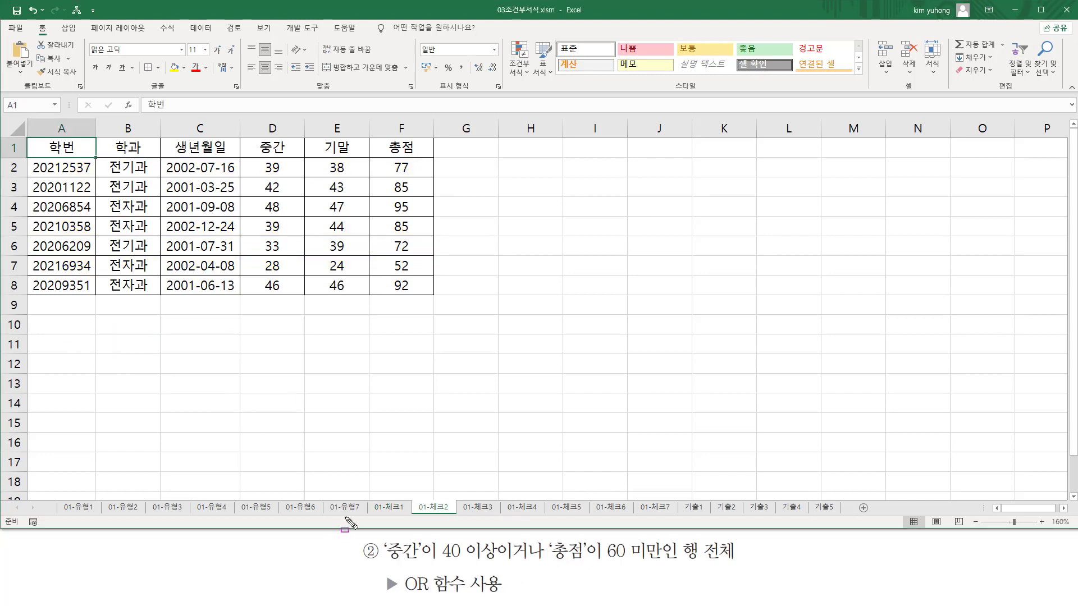
drag(382, 563, 418, 563)
mouse_move(255, 135)
mouse_down()
mouse_move(296, 163)
mouse_move(294, 297)
mouse_up()
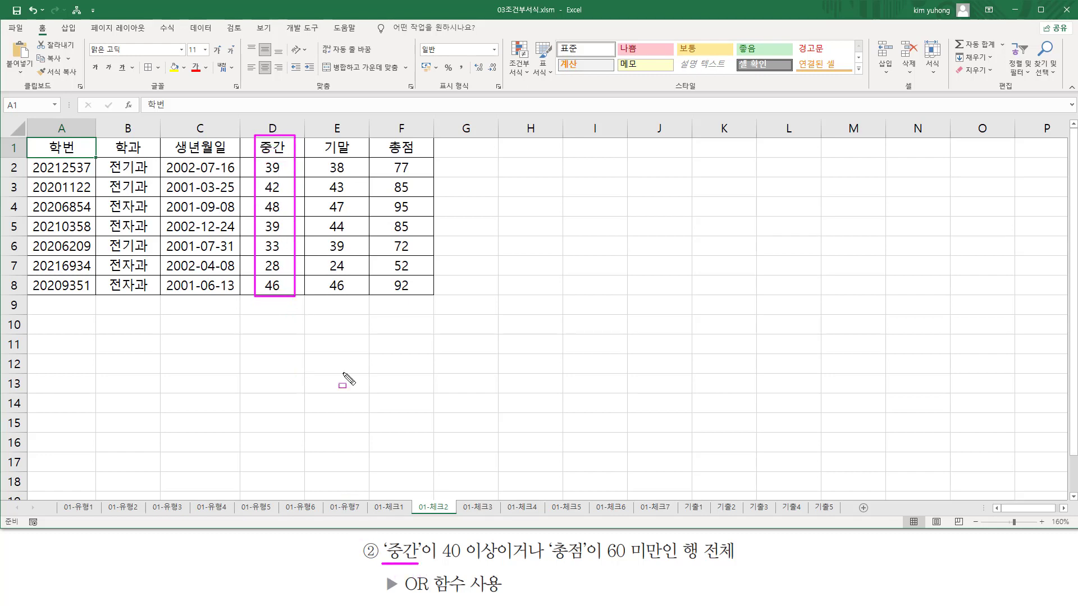
drag(434, 559, 598, 560)
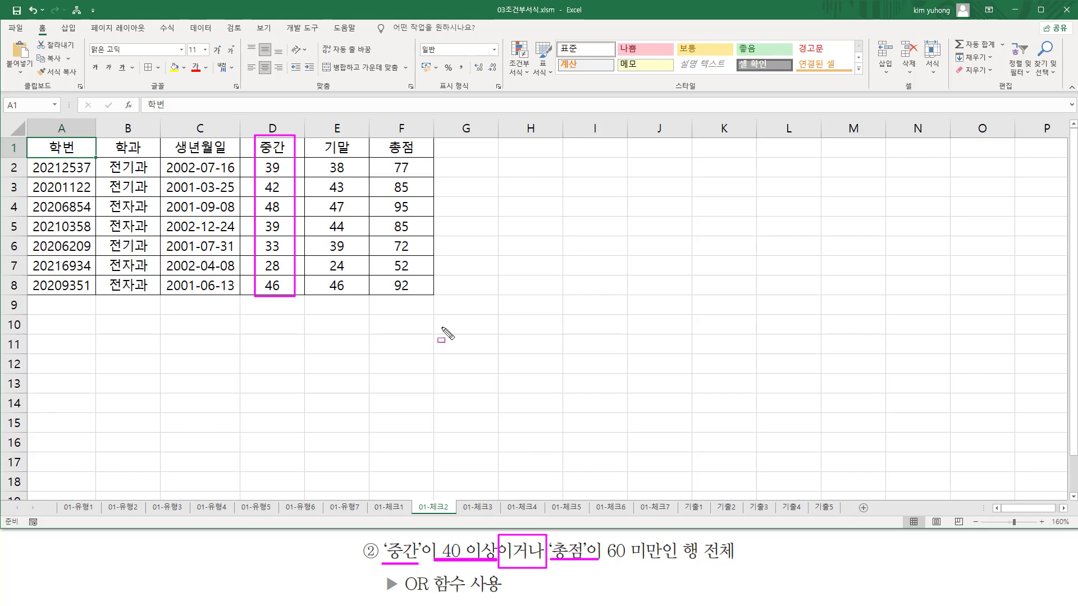
drag(385, 141, 429, 306)
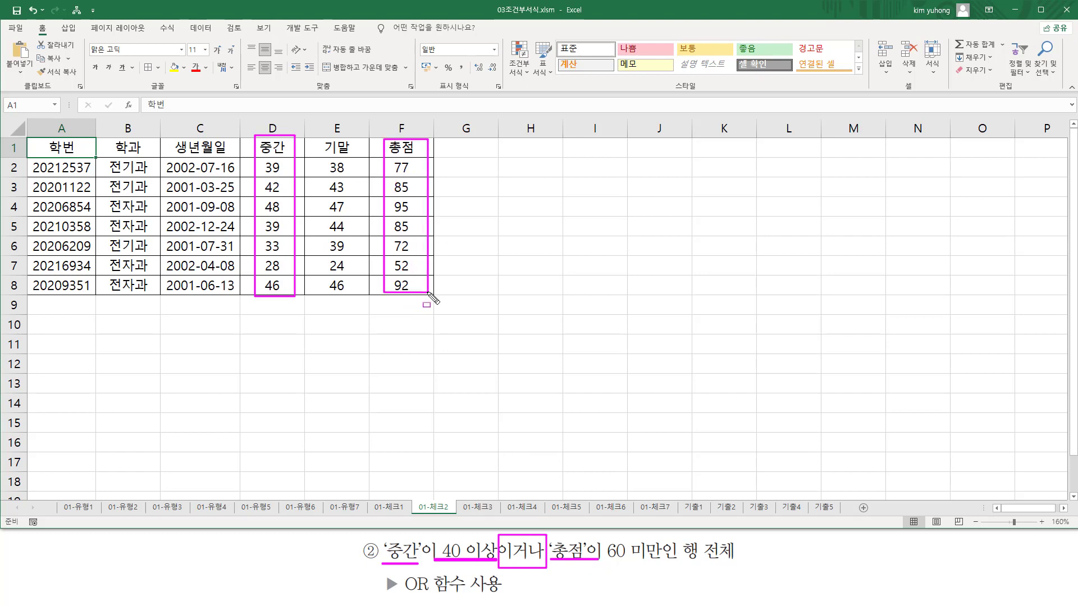
drag(604, 561, 742, 565)
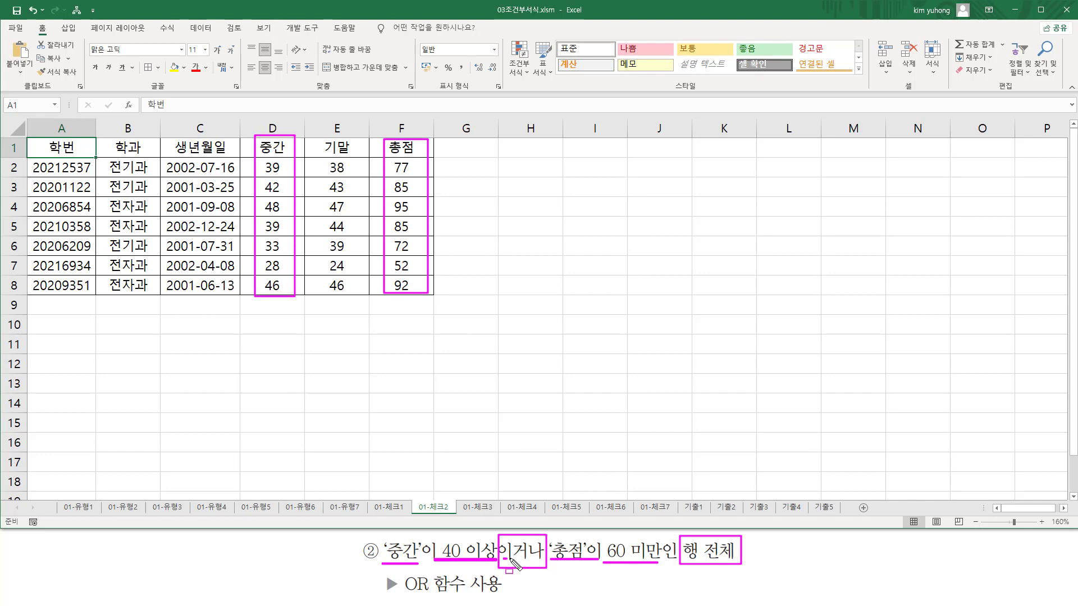
drag(504, 559, 538, 558)
drag(468, 581, 474, 584)
drag(402, 570, 468, 598)
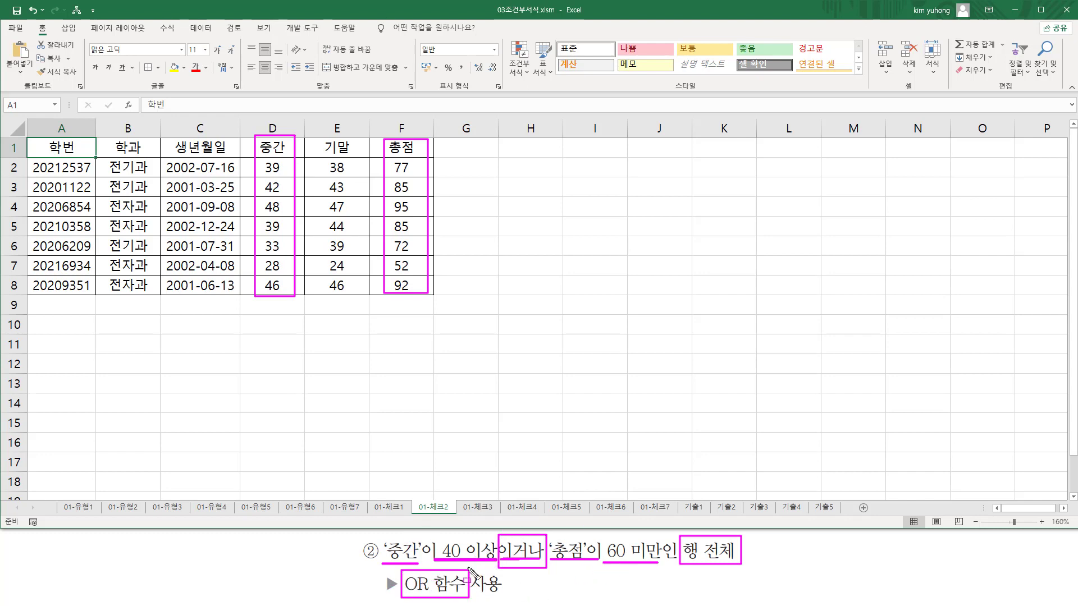
key(Escape)
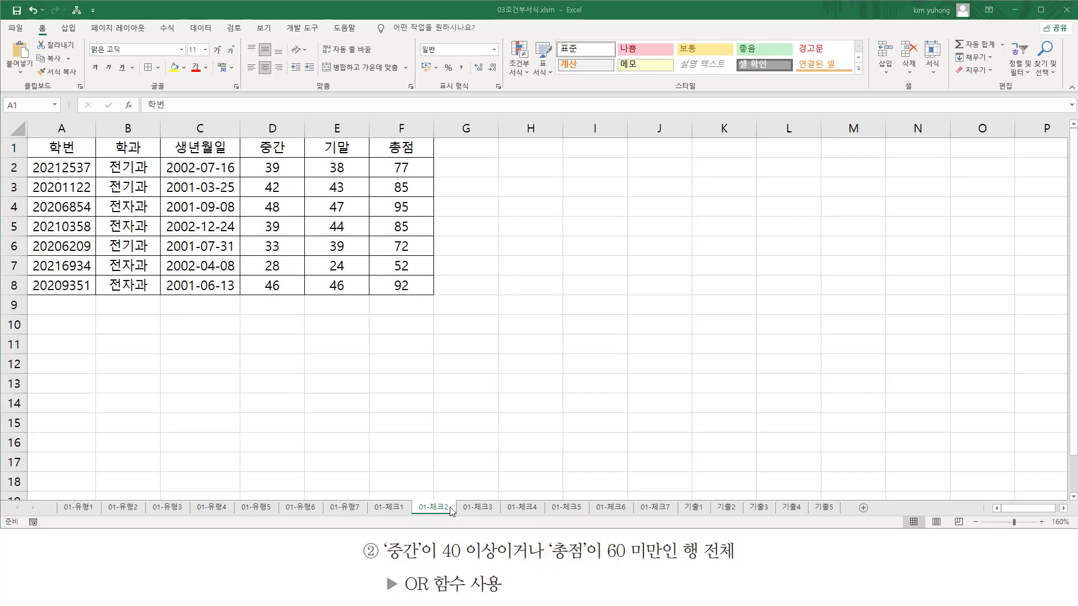
Start a new formula-based conditional formatting rule for the data range A2:F8 on the 01-체크2 sheet.
click(63, 170)
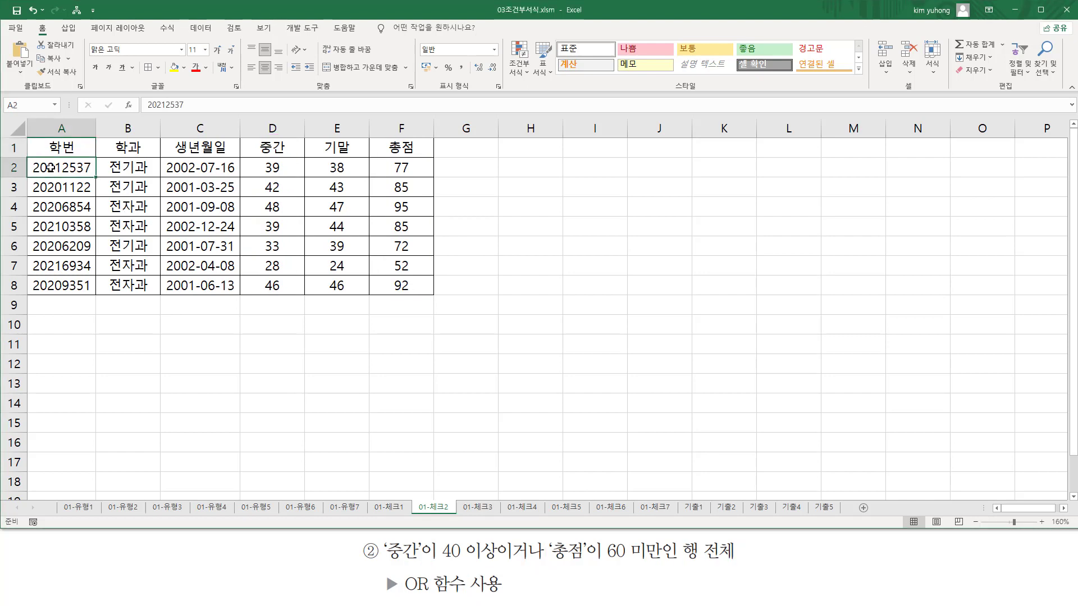
drag(50, 167, 381, 287)
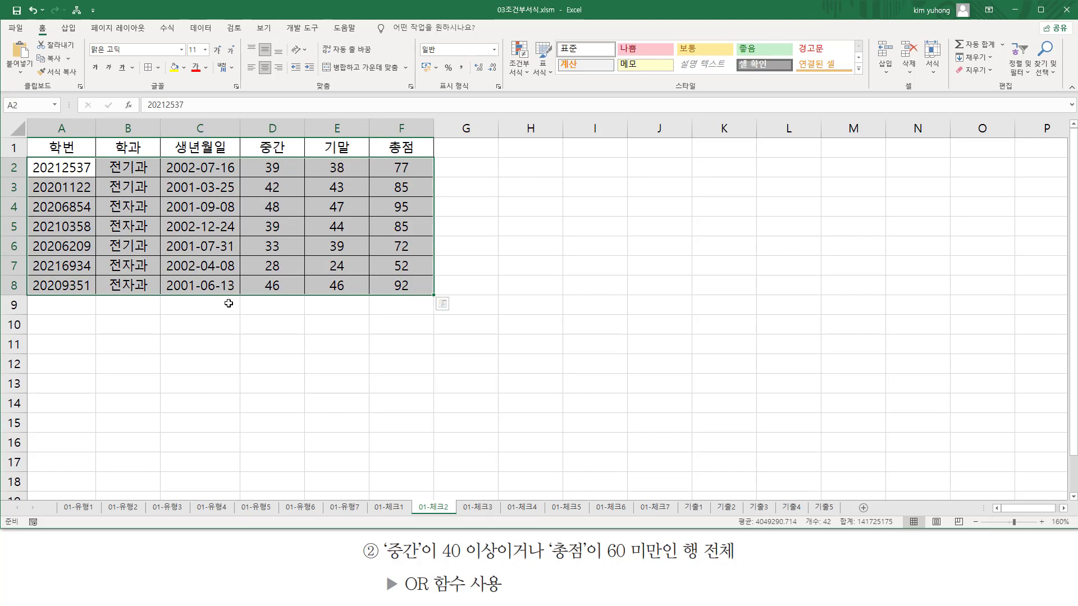
click(521, 73)
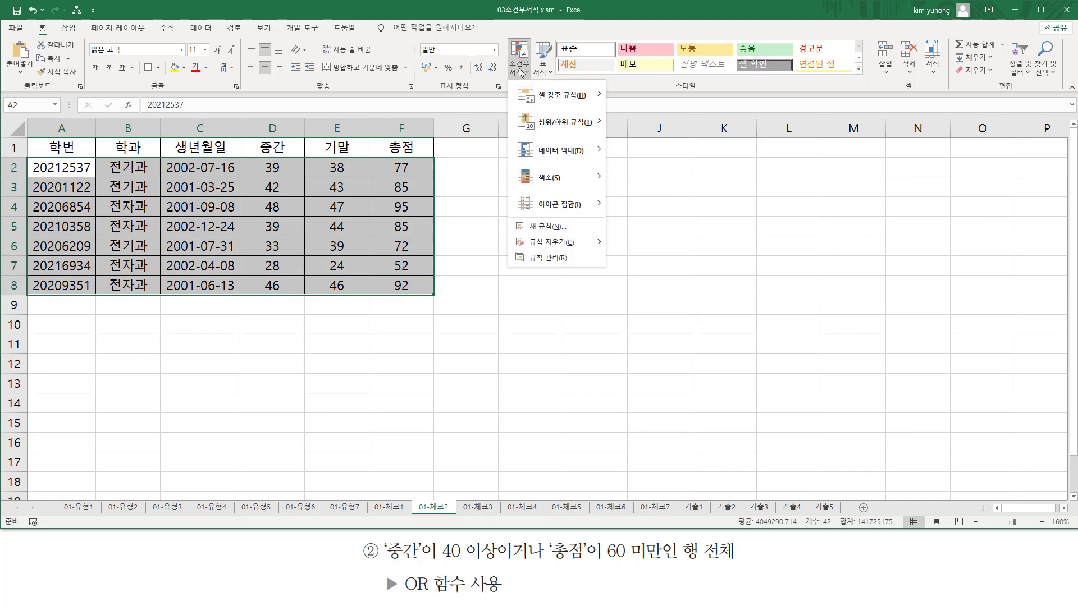
click(548, 227)
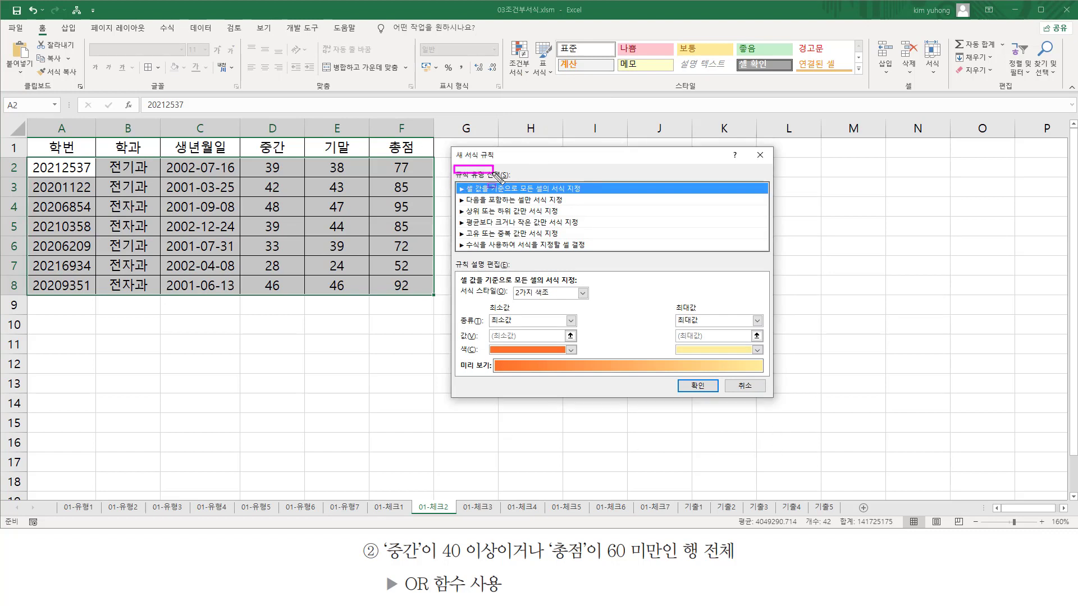
drag(455, 236, 592, 253)
click(558, 245)
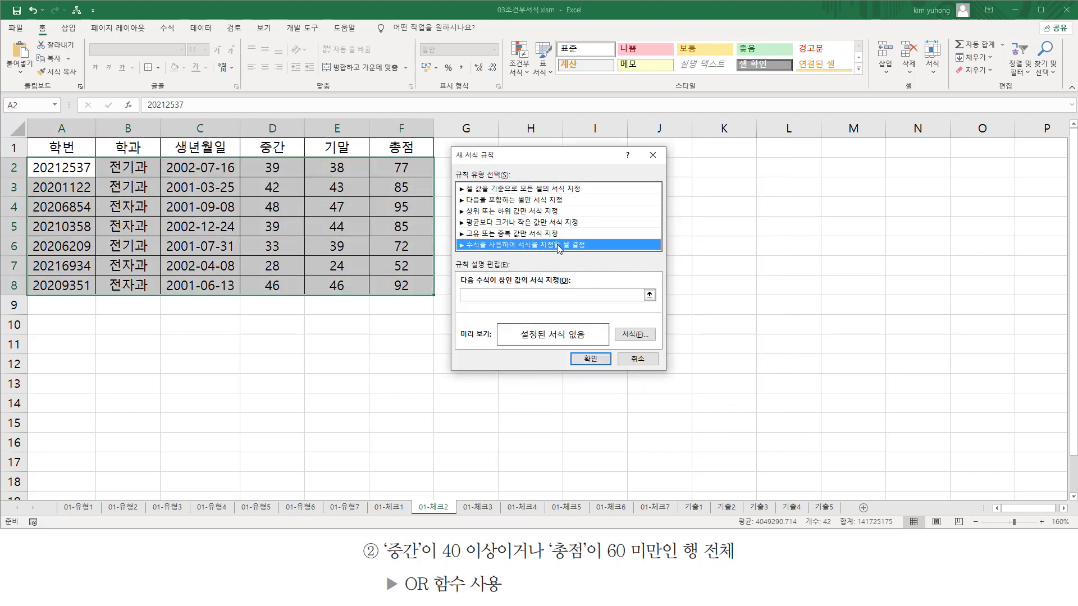
Enter the rule formula =or($D2>=40,$F2<60), with only the columns of the D2 and F2 references locked.
click(489, 293)
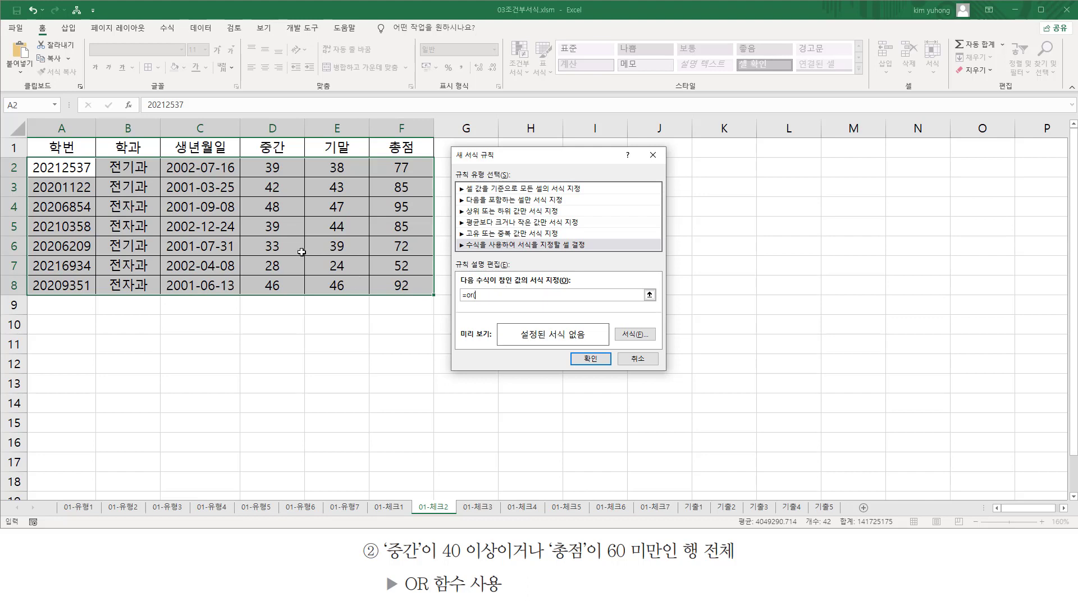
click(277, 167)
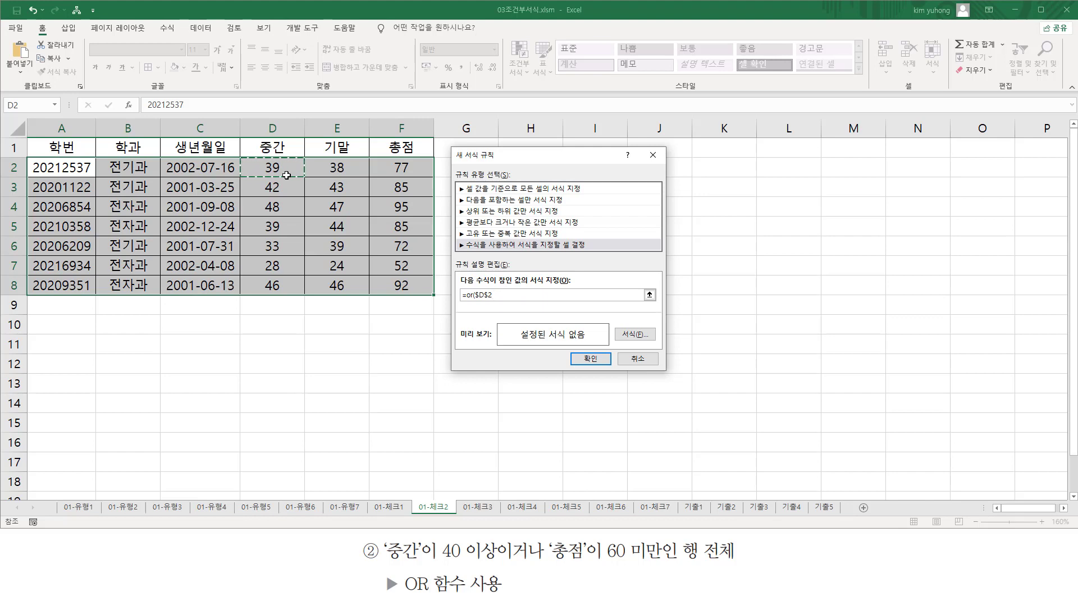
key(F4)
key(F4)
text(>=40,)
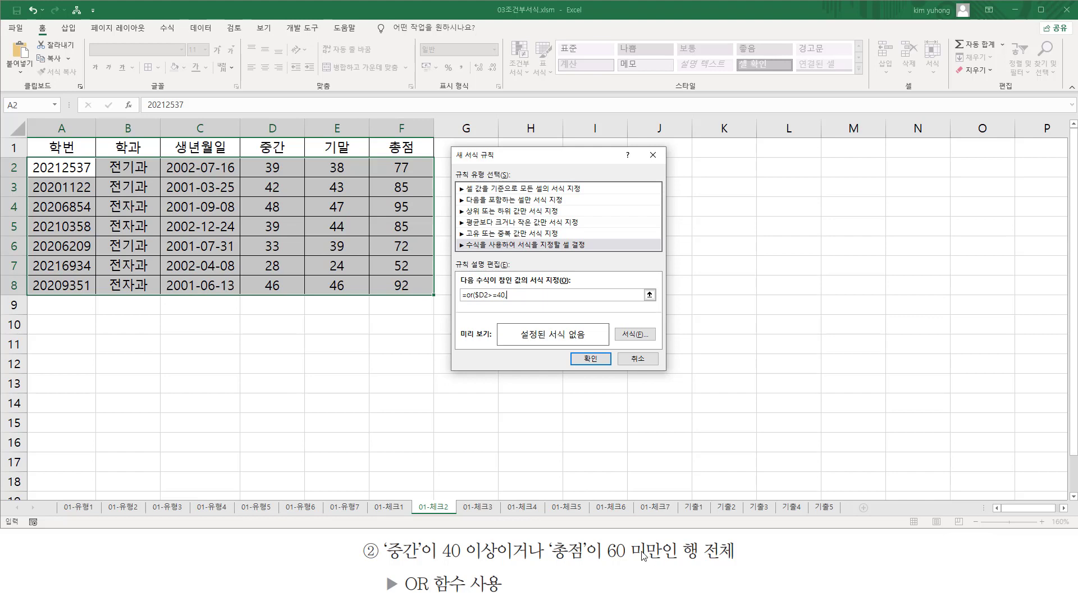
click(405, 165)
text(<60)
drag(476, 301, 531, 301)
mouse_move(458, 283)
mouse_down()
mouse_move(483, 307)
mouse_move(537, 306)
mouse_up()
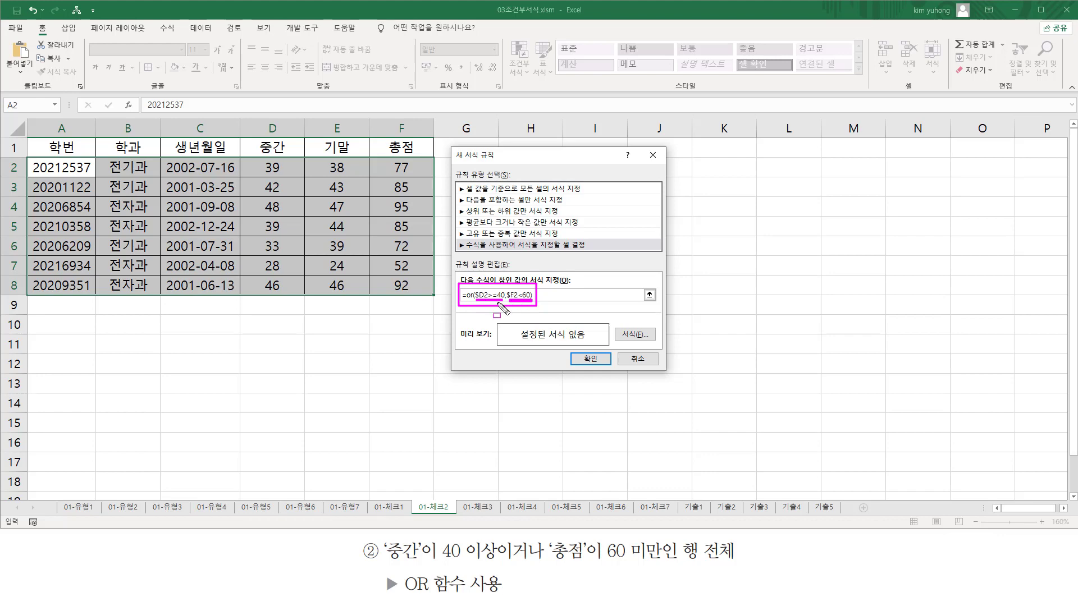
key(Escape)
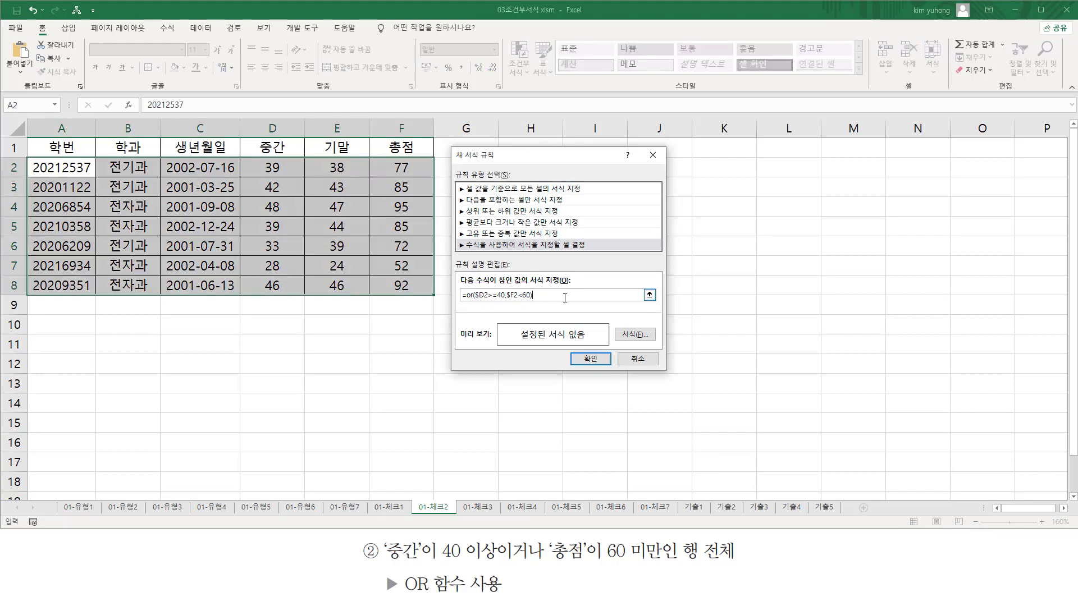
Give the OR rule a yellow background fill, apply it to the selected rows and deselect the table.
click(628, 336)
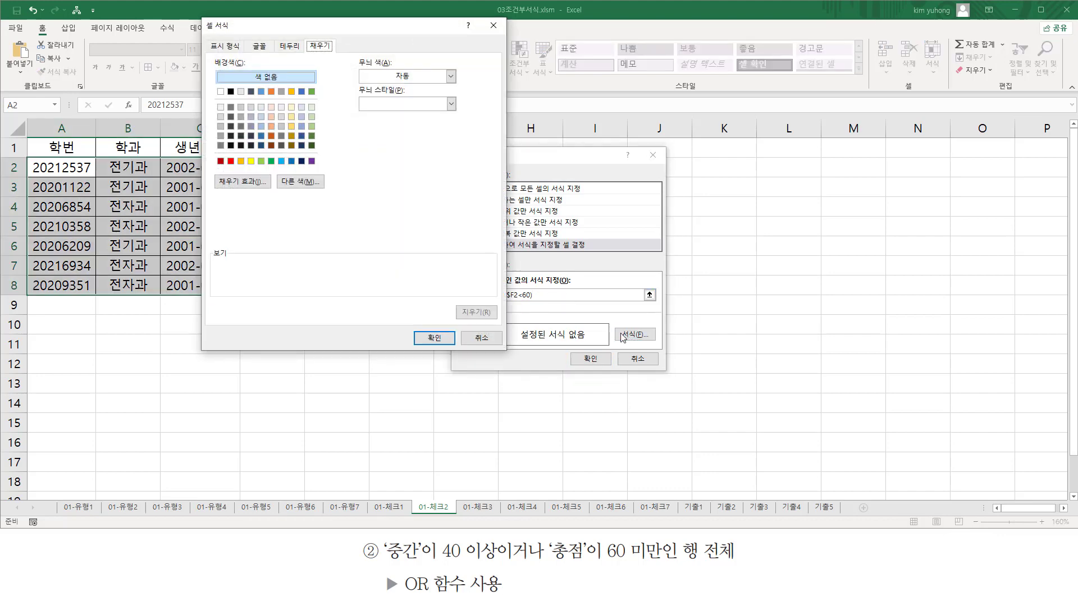
click(251, 161)
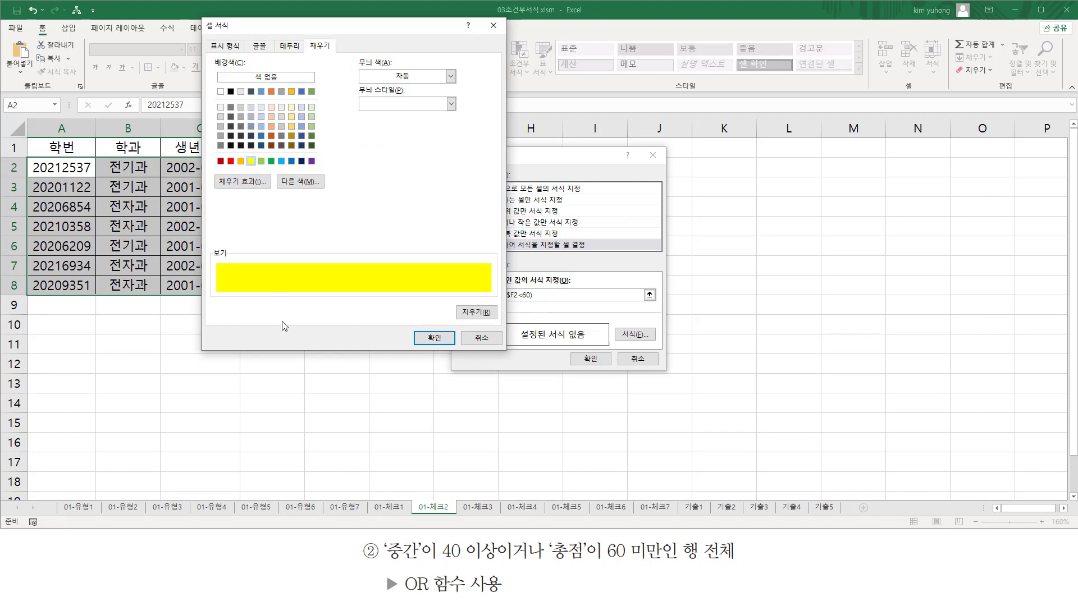
click(429, 337)
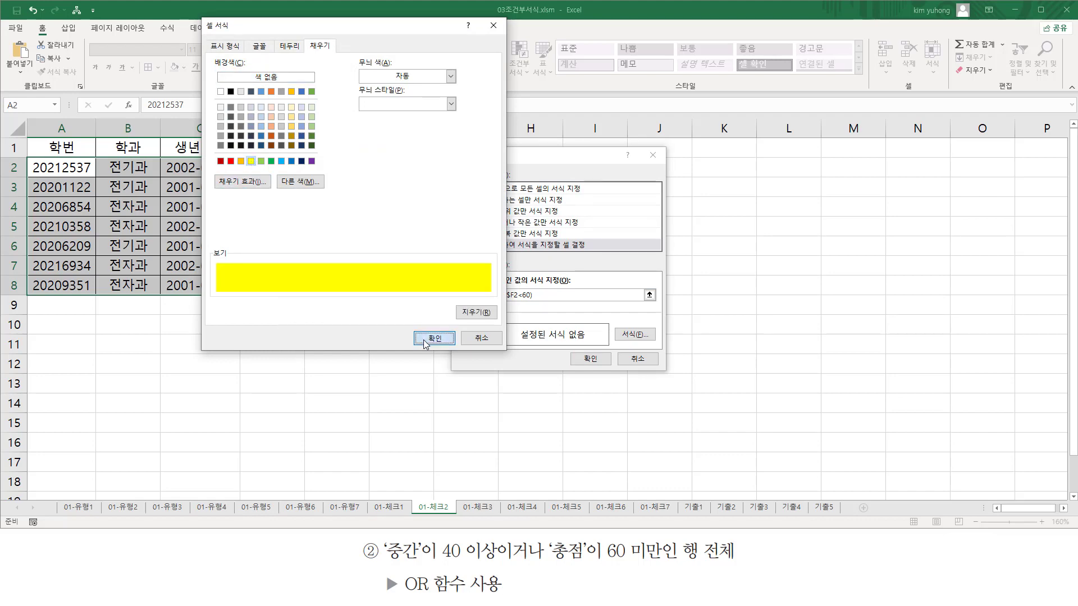
click(595, 359)
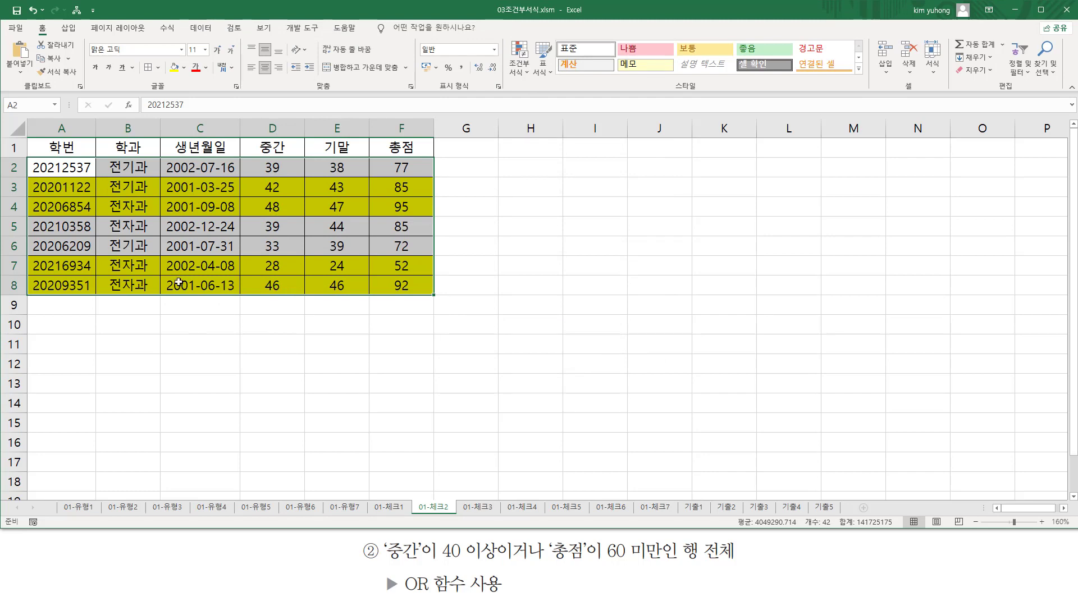
click(161, 323)
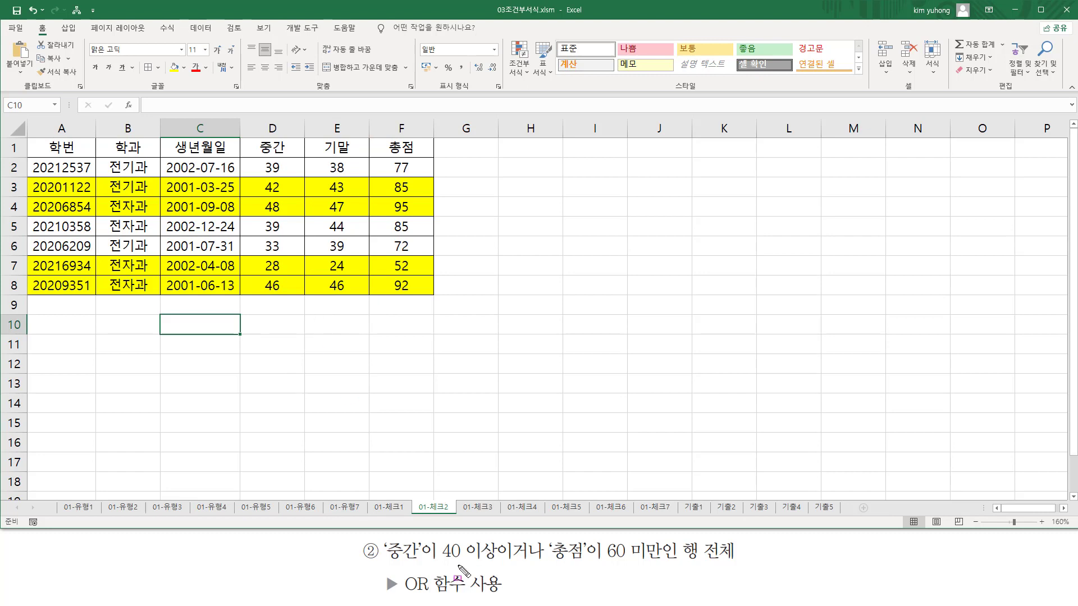
Check the 중간 and 총점 scores of the highlighted and unhighlighted rows against the two OR conditions.
mouse_move(382, 561)
mouse_down()
mouse_move(498, 556)
mouse_move(497, 538)
mouse_up()
mouse_move(258, 179)
mouse_down()
mouse_move(258, 193)
mouse_move(289, 220)
mouse_move(286, 178)
mouse_up()
mouse_move(265, 278)
mouse_down()
mouse_move(262, 299)
mouse_move(284, 277)
mouse_up()
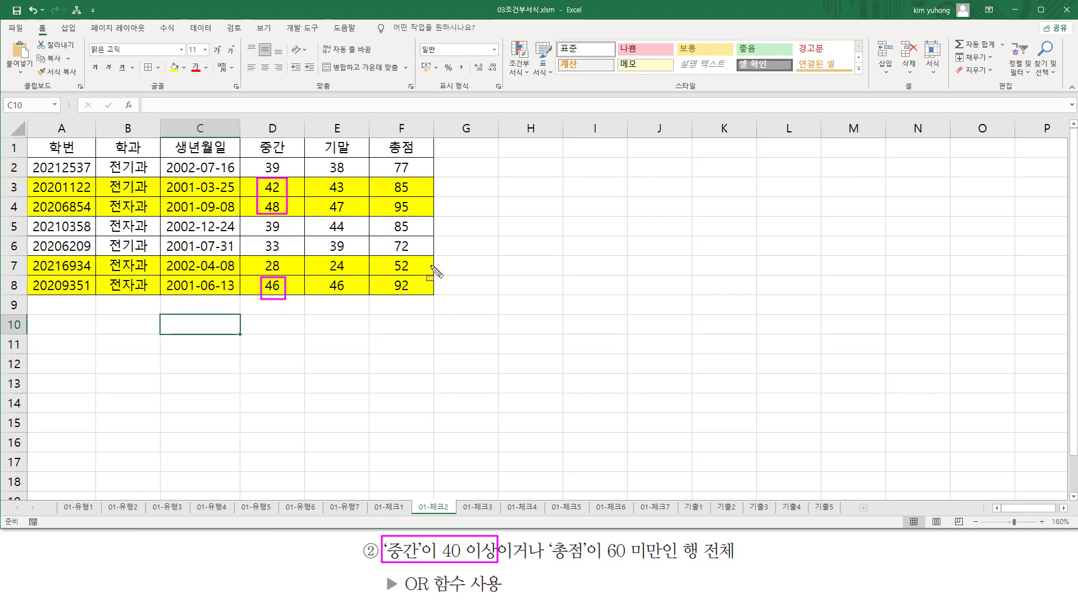
drag(548, 572, 666, 574)
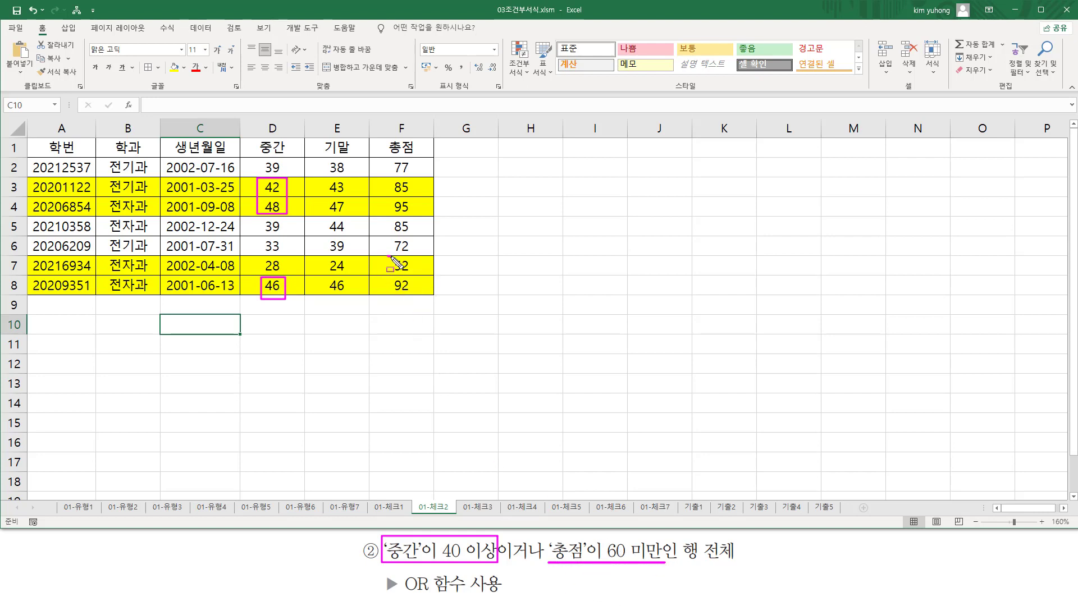
drag(388, 257, 416, 274)
key(e)
drag(264, 159, 286, 178)
drag(257, 215, 288, 254)
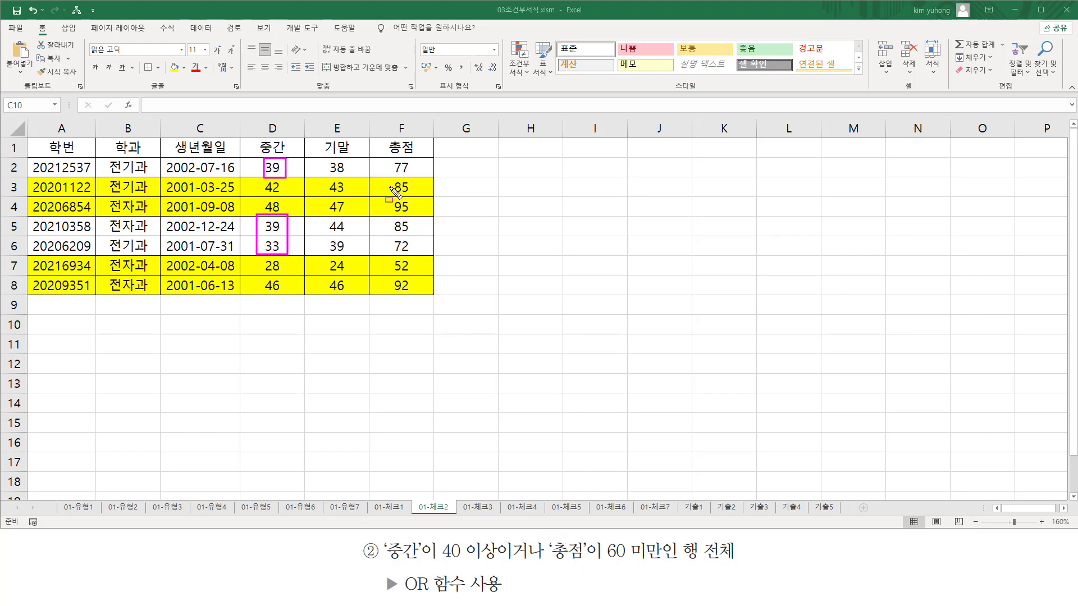
mouse_move(387, 156)
mouse_down()
mouse_move(387, 173)
mouse_move(416, 156)
mouse_up()
drag(387, 219, 417, 257)
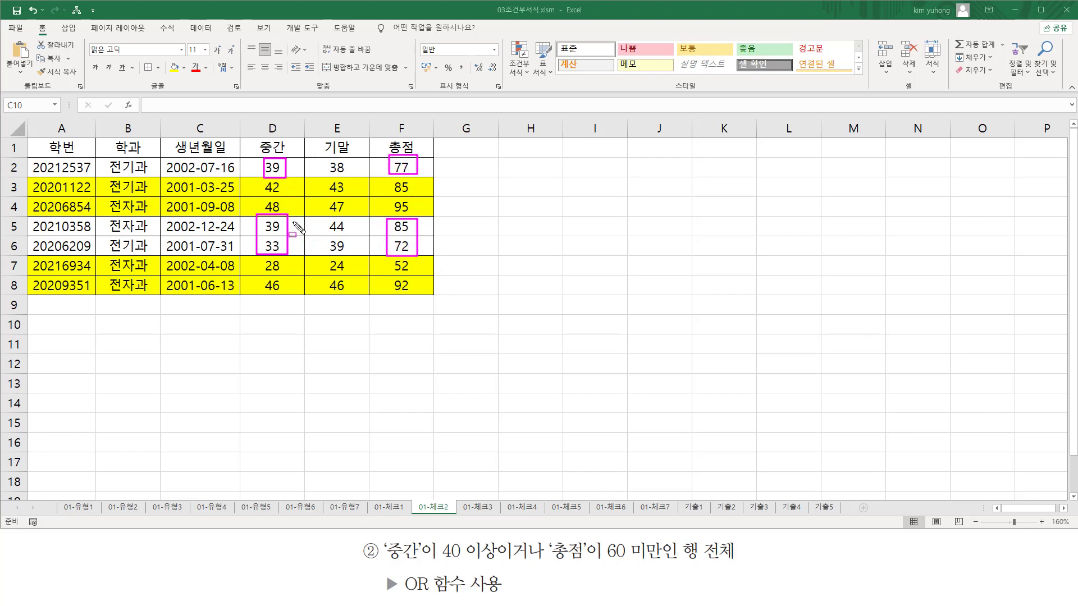
key(Escape)
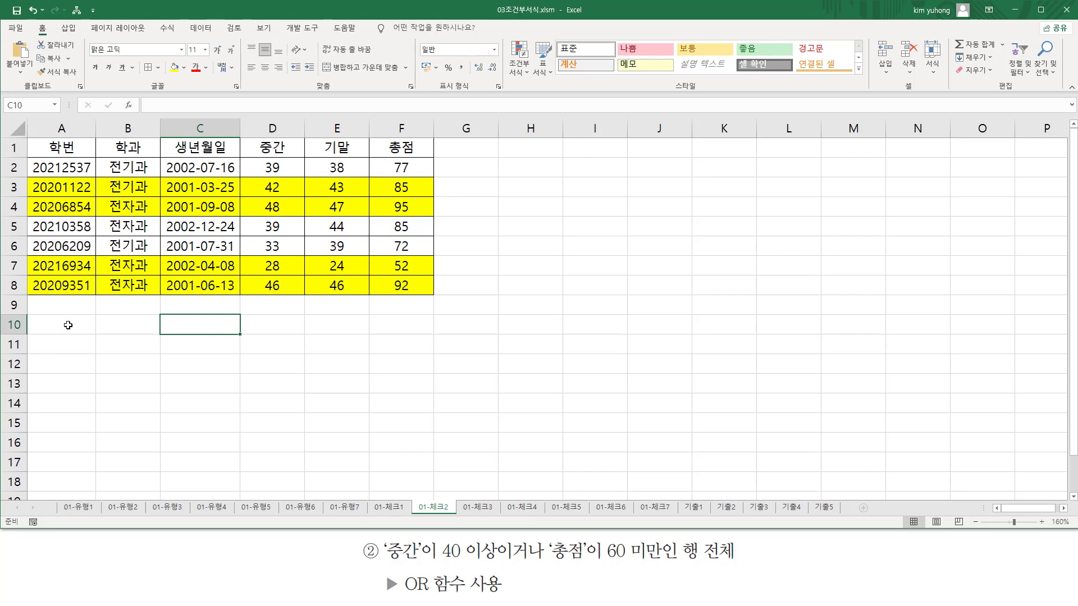
Enter the rule formula =or($D2>=40,$F2<60) as text in cell A10 and colour it red.
click(68, 325)
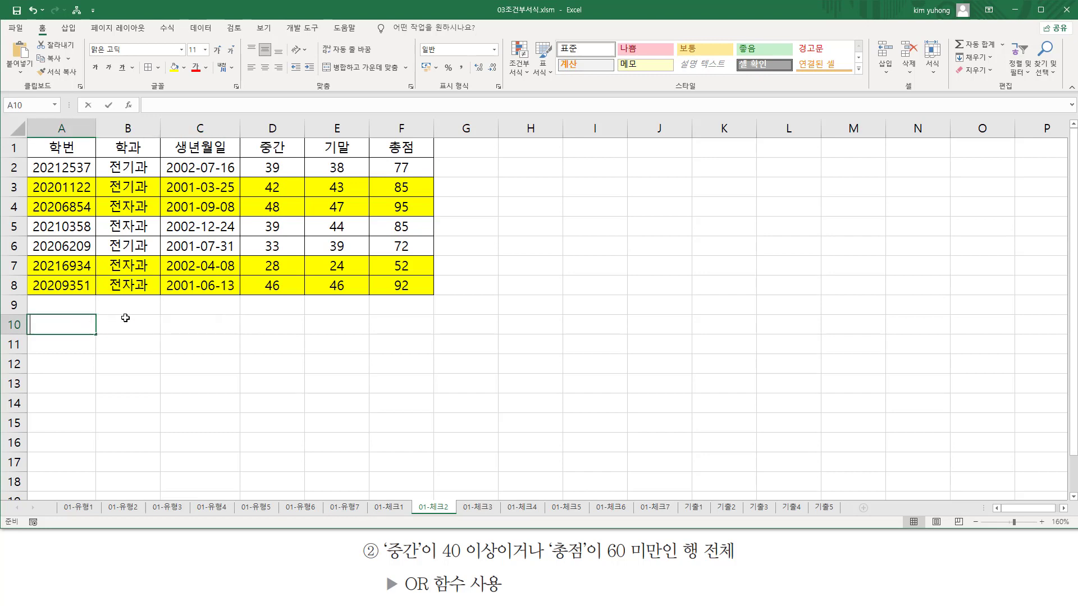
text(=or($D2>=40,$F2<60))
key(Return)
click(79, 321)
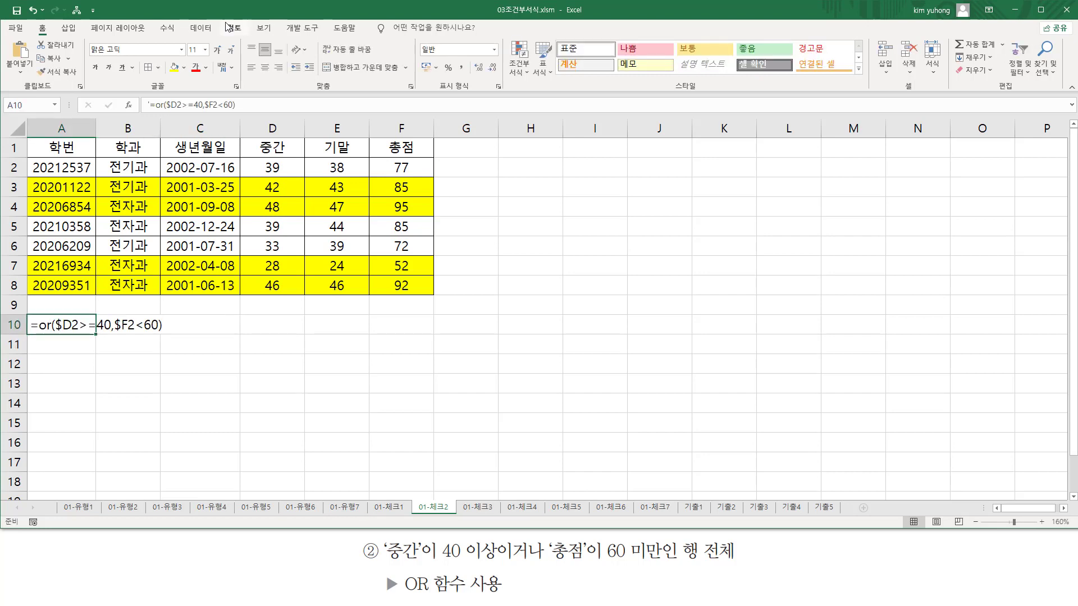
click(196, 67)
click(215, 374)
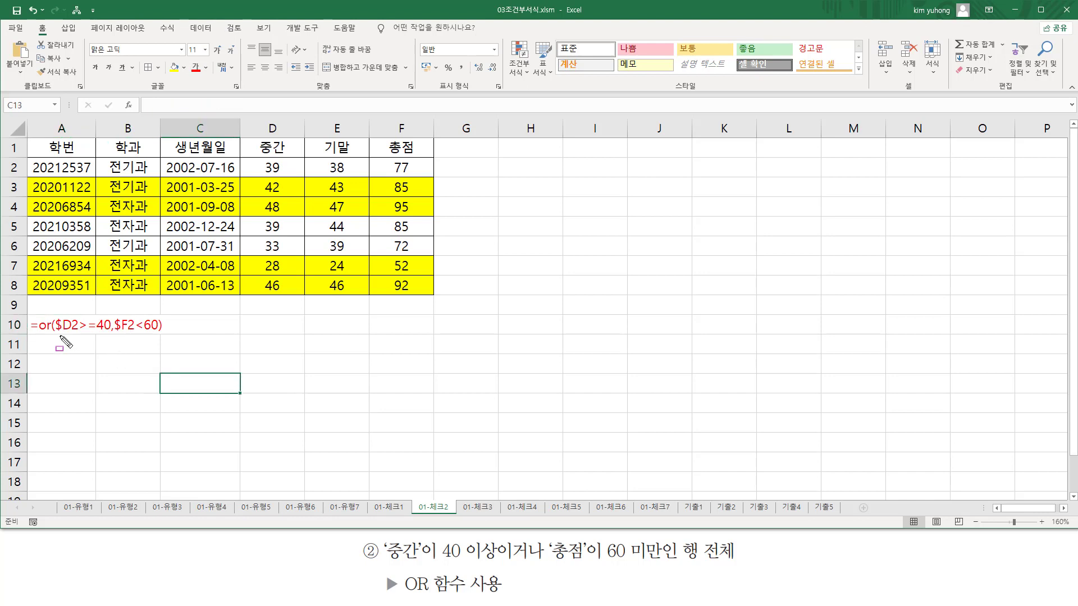
drag(56, 333, 157, 333)
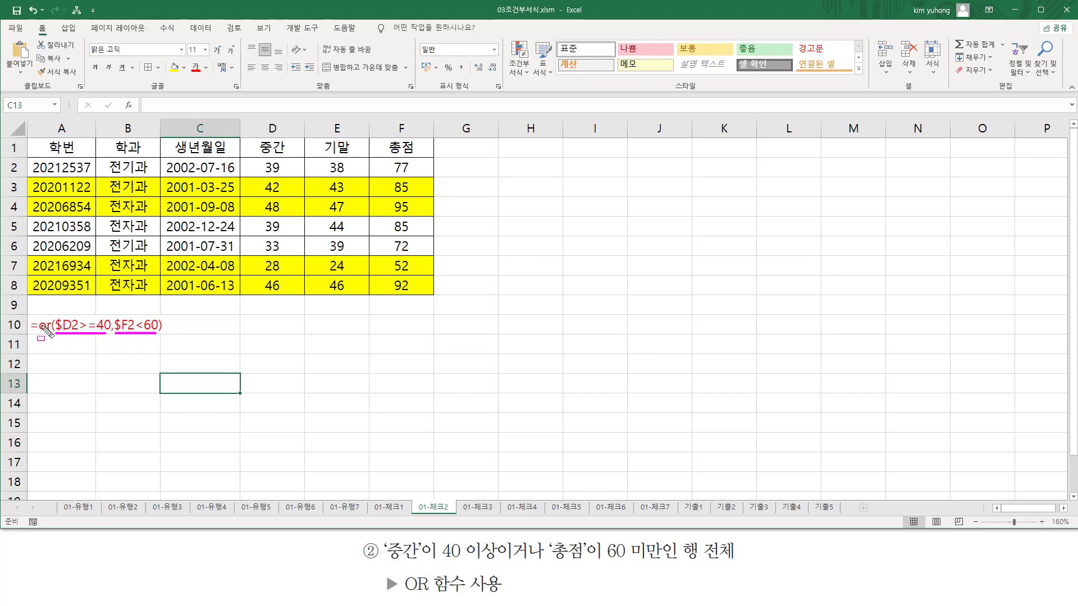
mouse_move(32, 312)
mouse_down()
mouse_move(33, 347)
mouse_move(166, 339)
mouse_up()
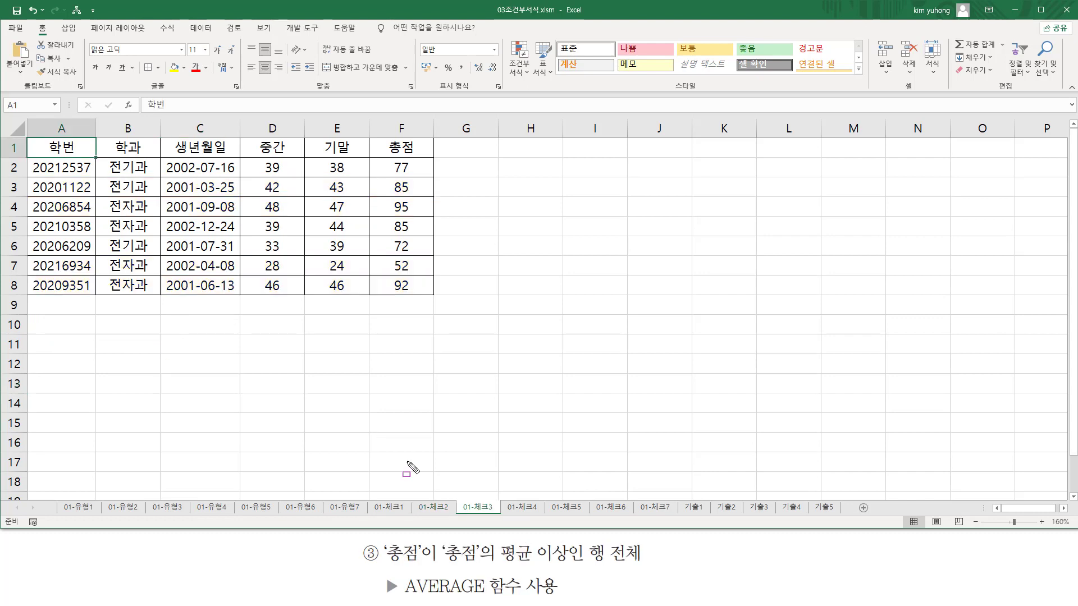
mouse_move(381, 564)
mouse_down()
mouse_move(418, 564)
mouse_move(441, 537)
mouse_move(446, 561)
mouse_move(646, 566)
mouse_up()
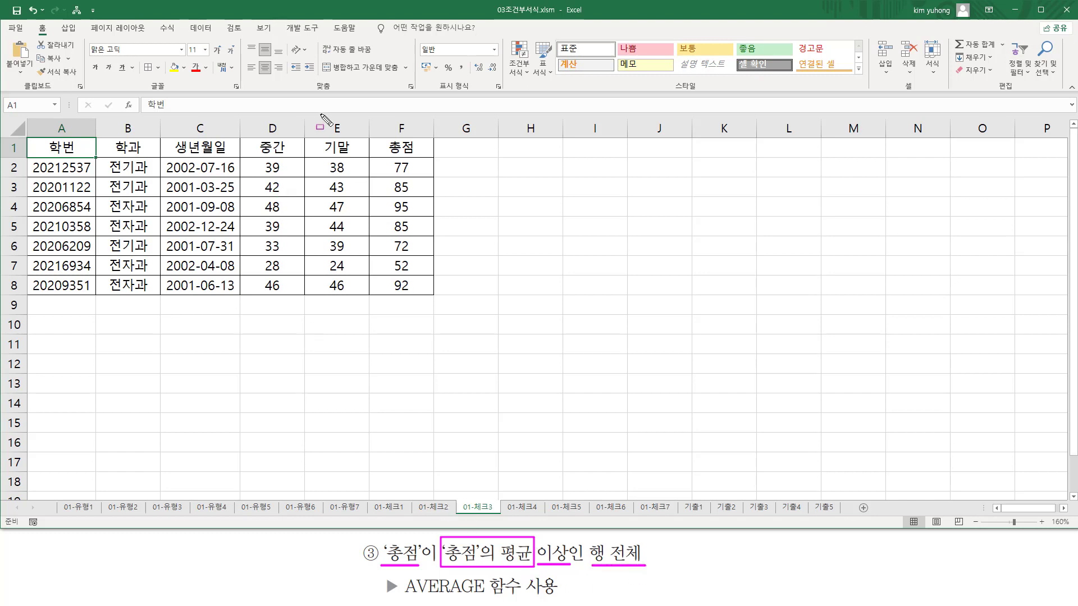
mouse_move(383, 159)
mouse_down()
mouse_move(383, 205)
mouse_move(423, 297)
mouse_up()
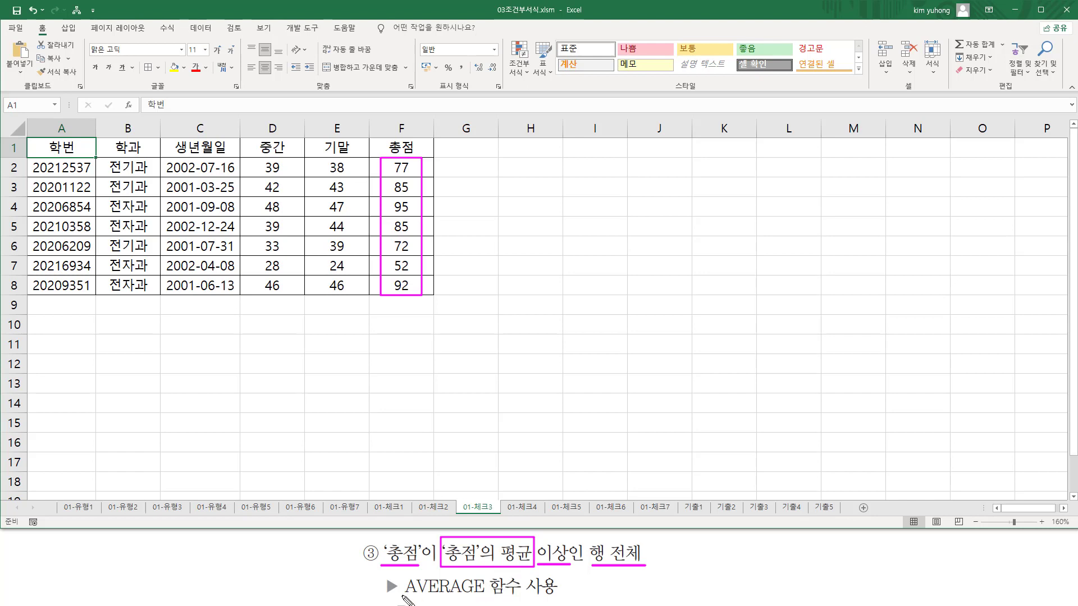
drag(402, 595, 487, 596)
key(Escape)
Start a new formula-based conditional formatting rule for the data range A2:F8 on the 01-체크3 sheet.
click(71, 169)
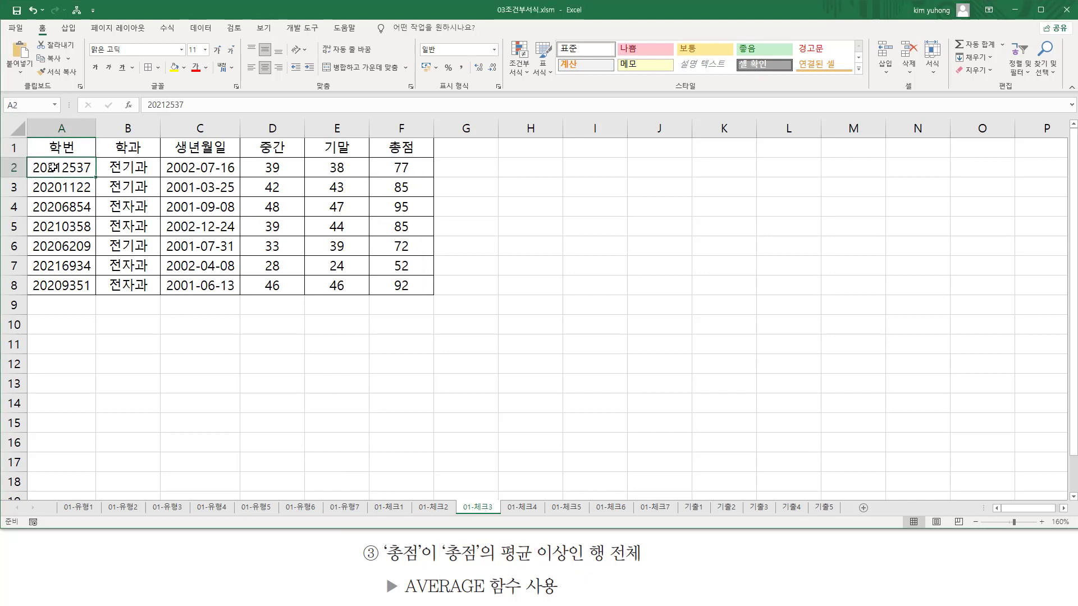
drag(51, 167, 401, 287)
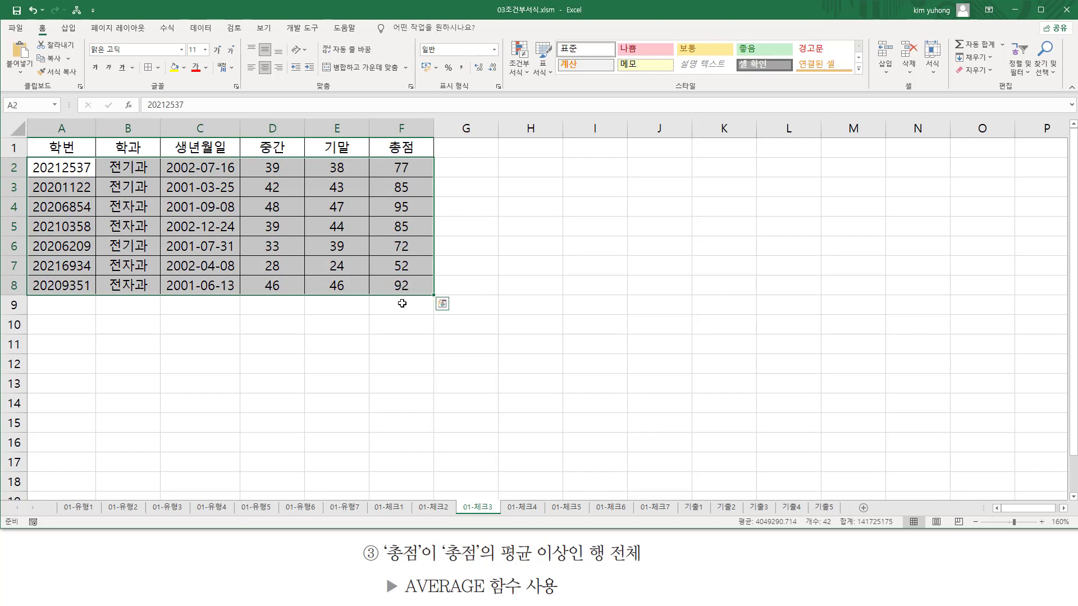
click(519, 60)
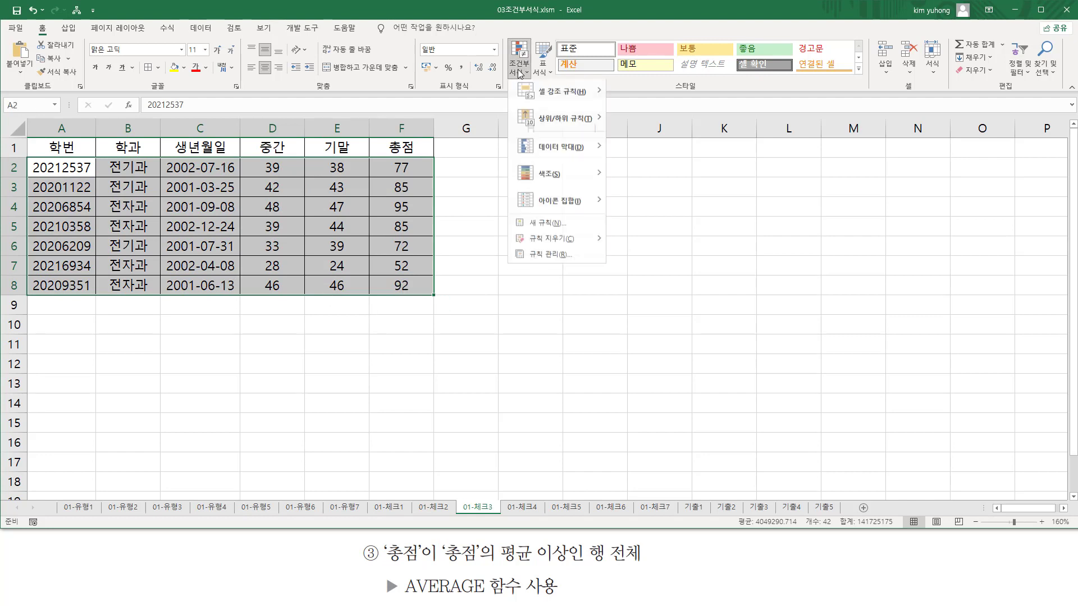
click(544, 227)
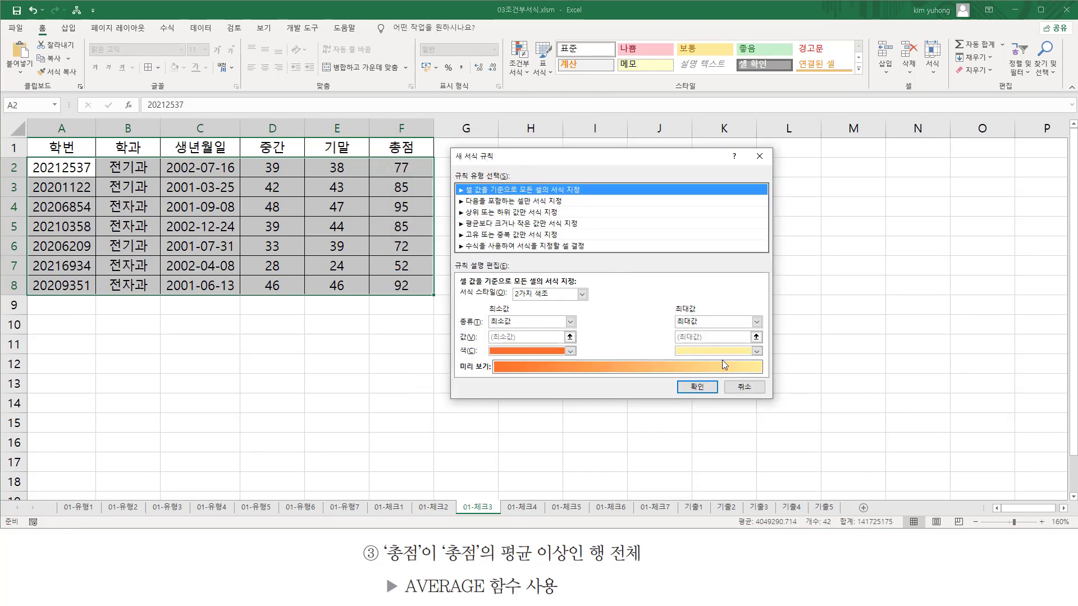
click(477, 247)
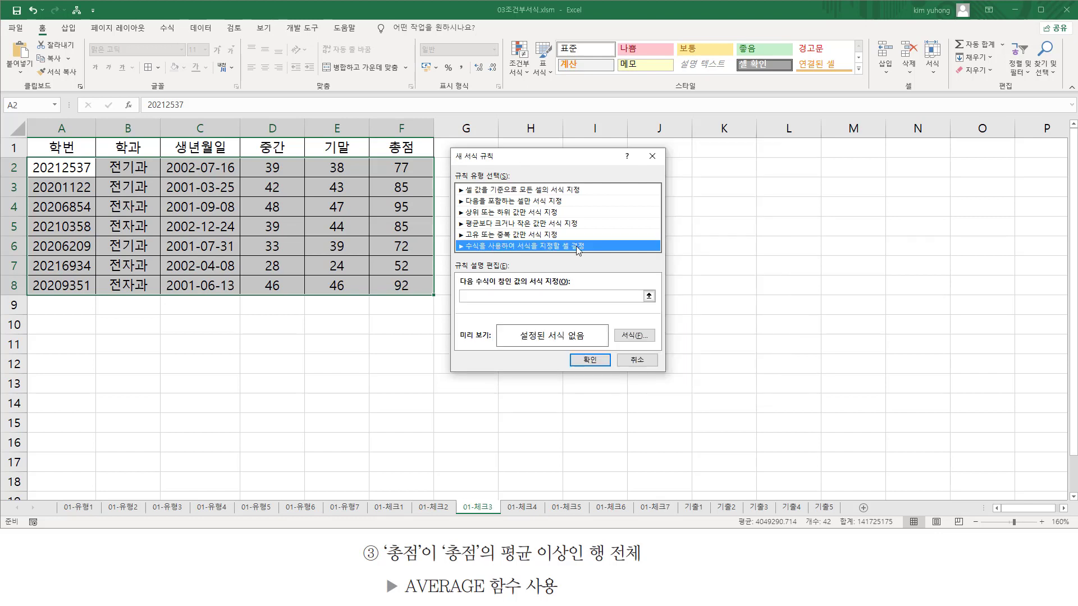
Enter =$F2>=average($F$2:$F$8) as the rule formula, comparing each row's 총점 with the 총점 average.
click(500, 296)
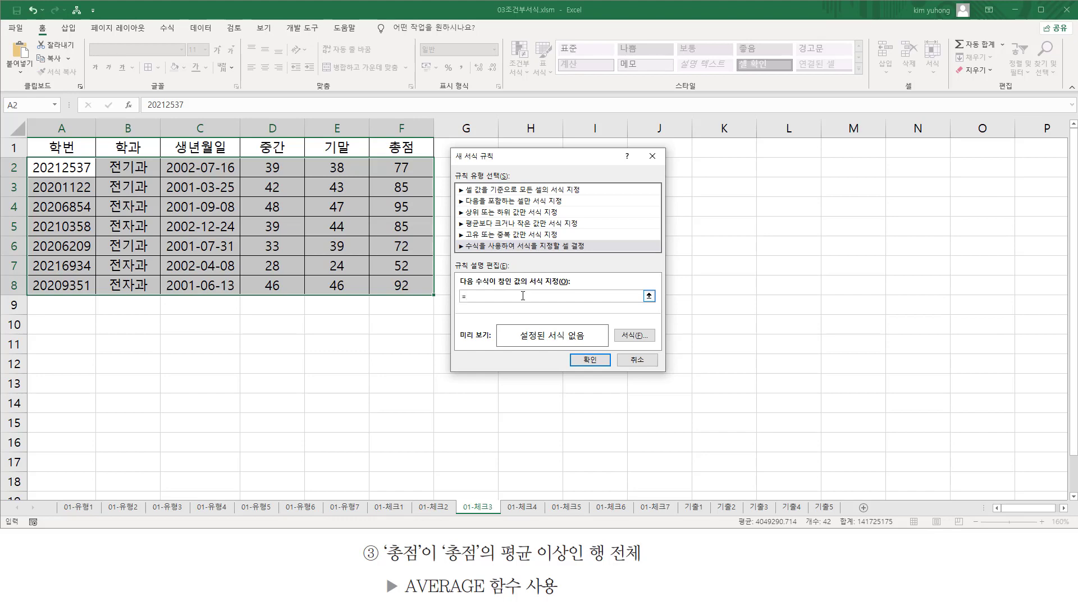
click(403, 163)
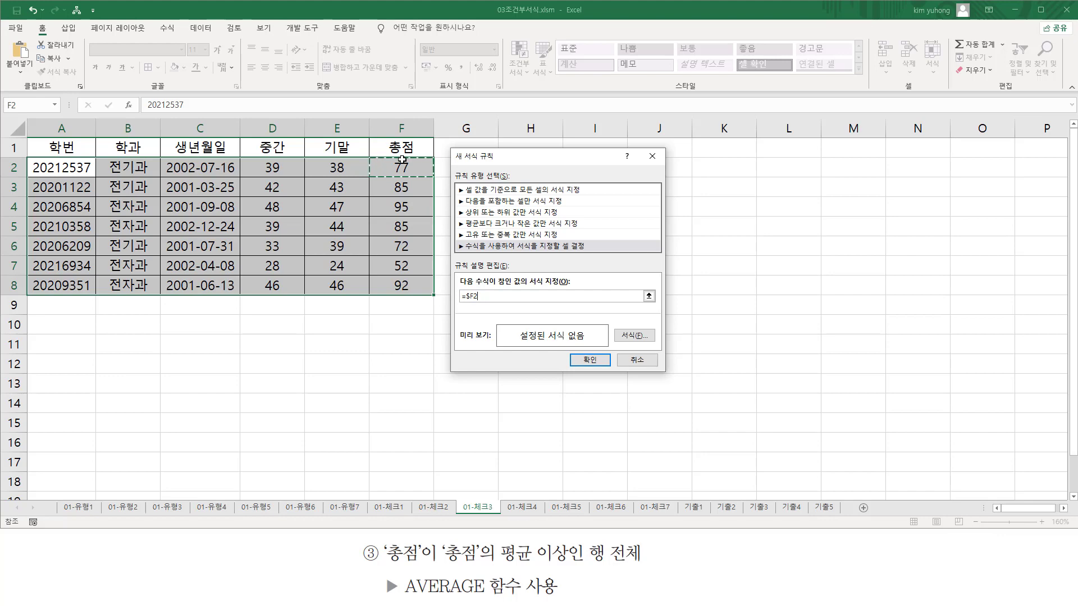
text(>=average()
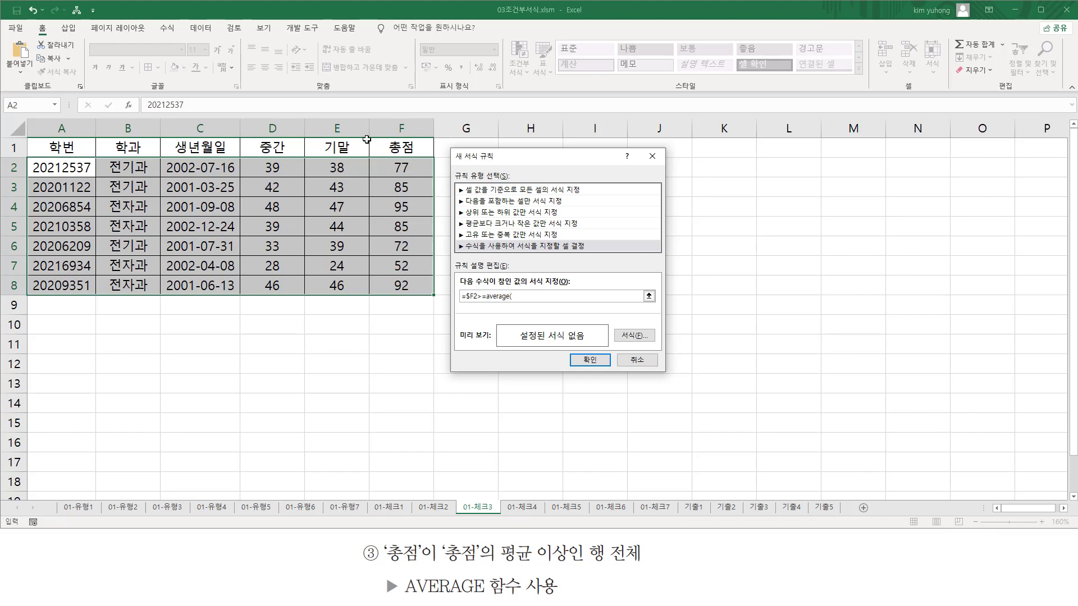
drag(394, 163, 410, 290)
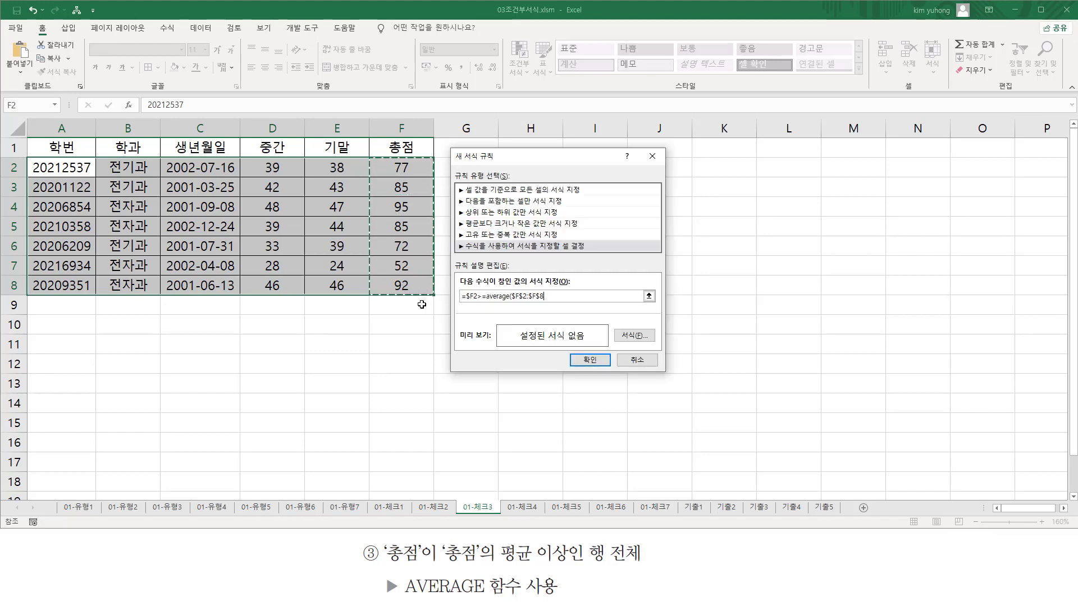
key(ctrl+2)
mouse_move(441, 563)
mouse_down()
mouse_move(537, 551)
mouse_move(536, 540)
mouse_up()
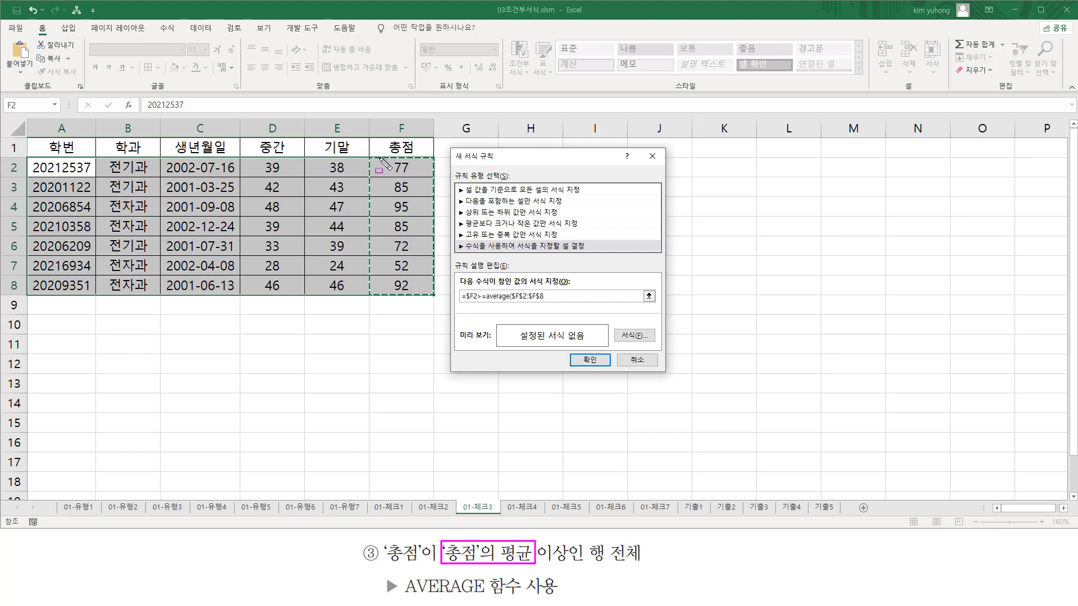
mouse_move(380, 158)
mouse_down()
mouse_move(423, 292)
mouse_move(547, 302)
mouse_up()
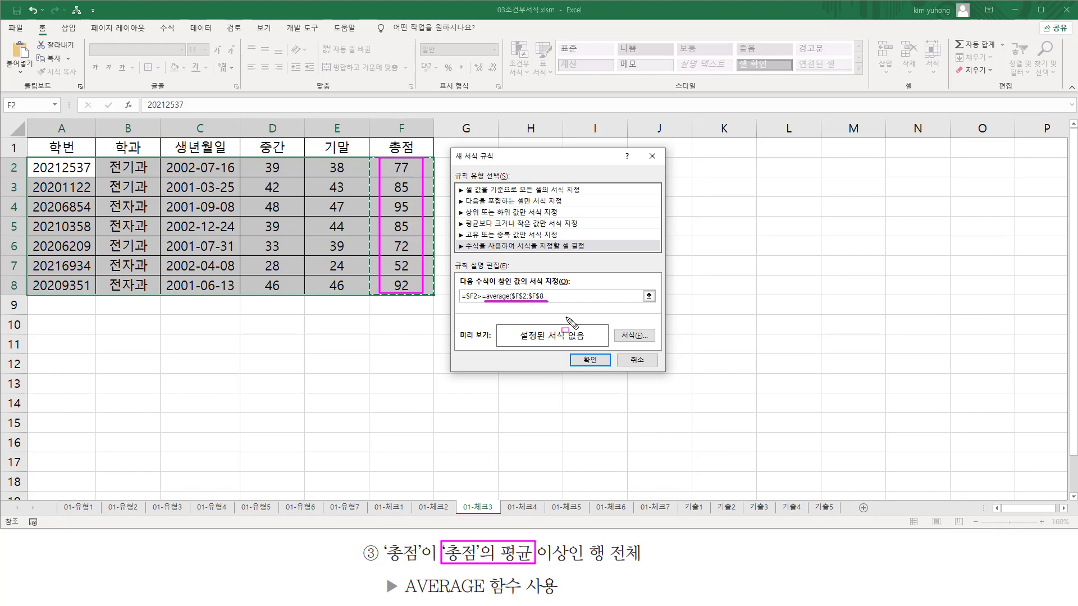
key(Escape)
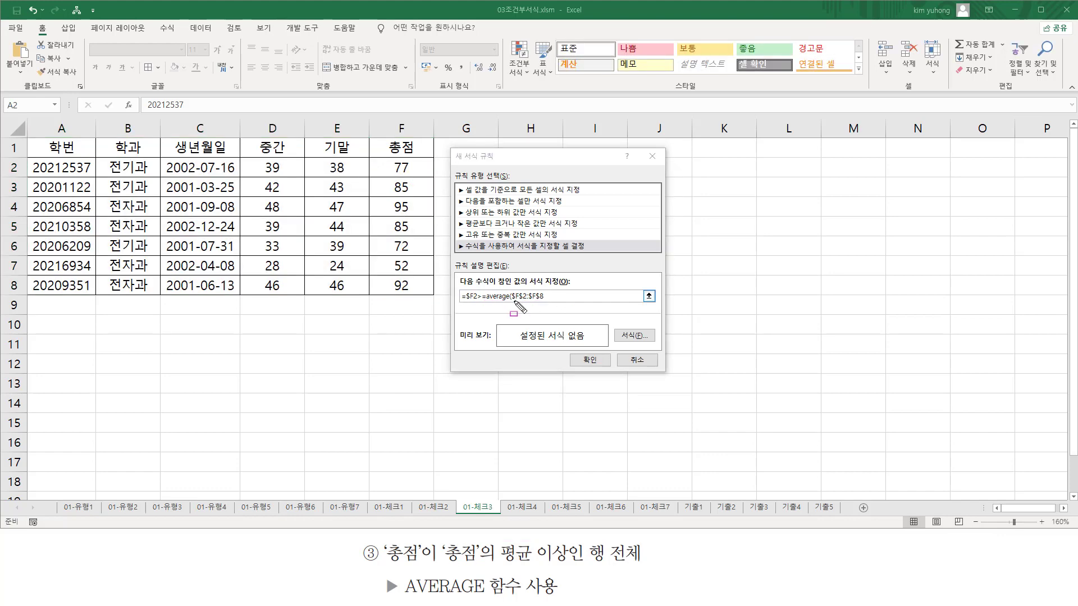
drag(514, 302, 543, 301)
key(Escape)
click(554, 296)
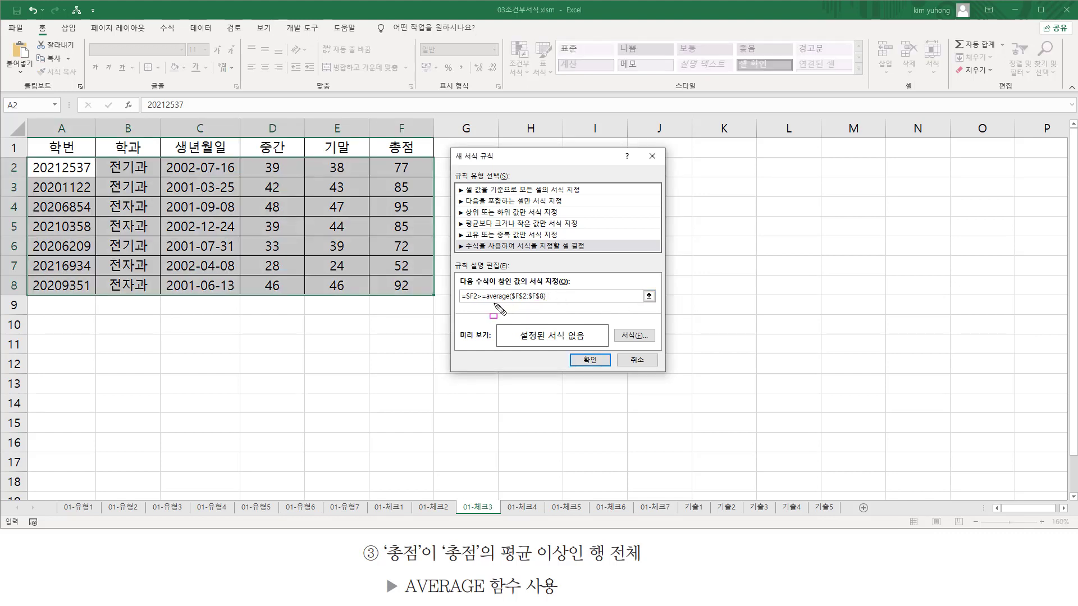
Review the average part and the $F2 reference in the rule formula.
drag(512, 301, 550, 307)
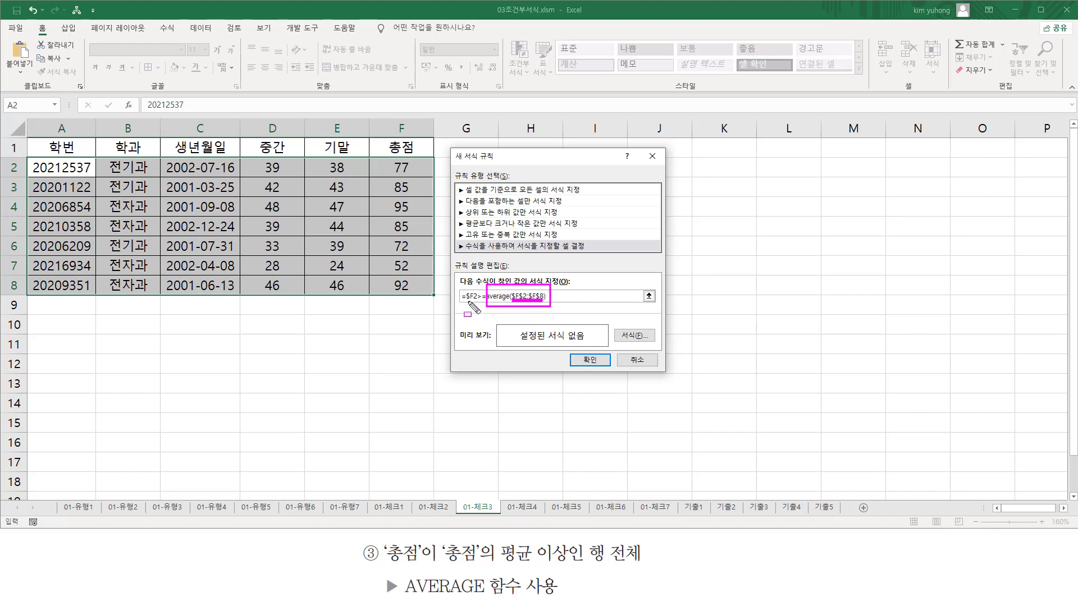
drag(465, 302, 473, 301)
key(Escape)
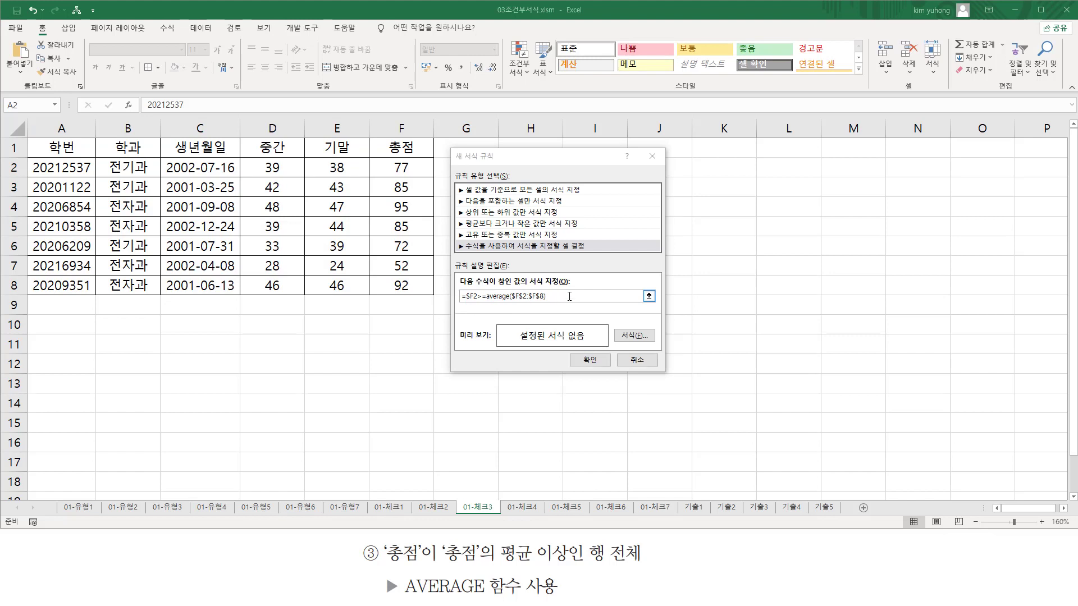
Give the average rule a yellow background fill and apply it to the selected rows.
click(569, 296)
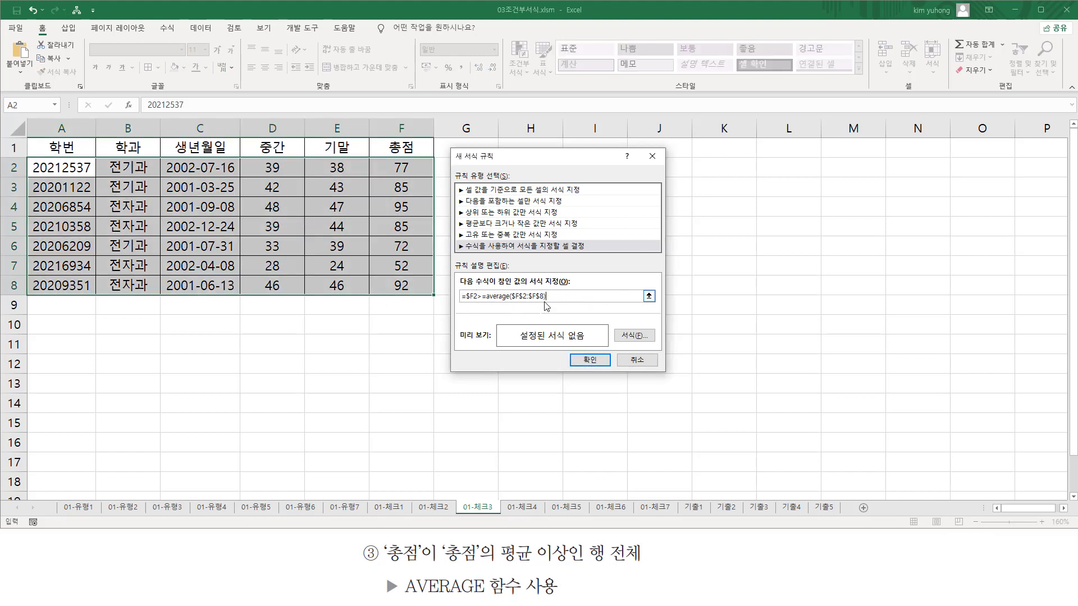
click(633, 335)
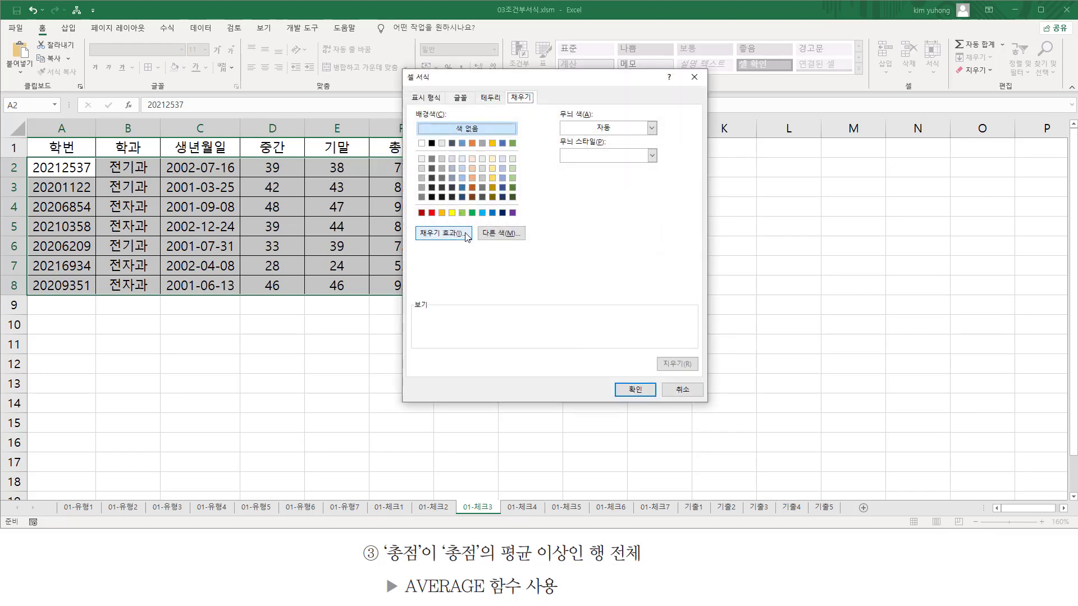
click(452, 213)
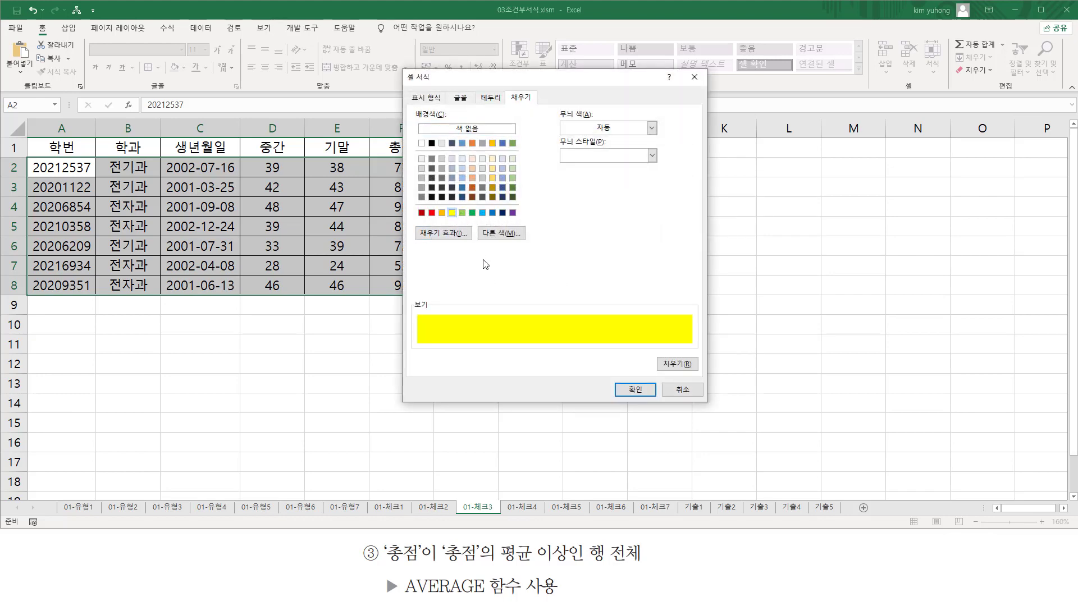
click(639, 392)
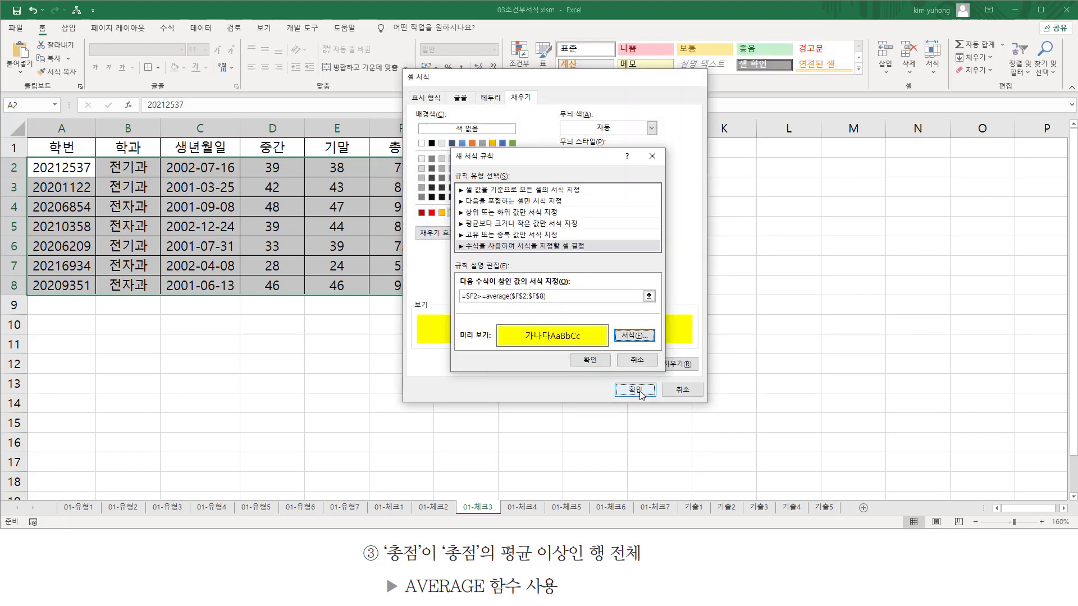
click(588, 359)
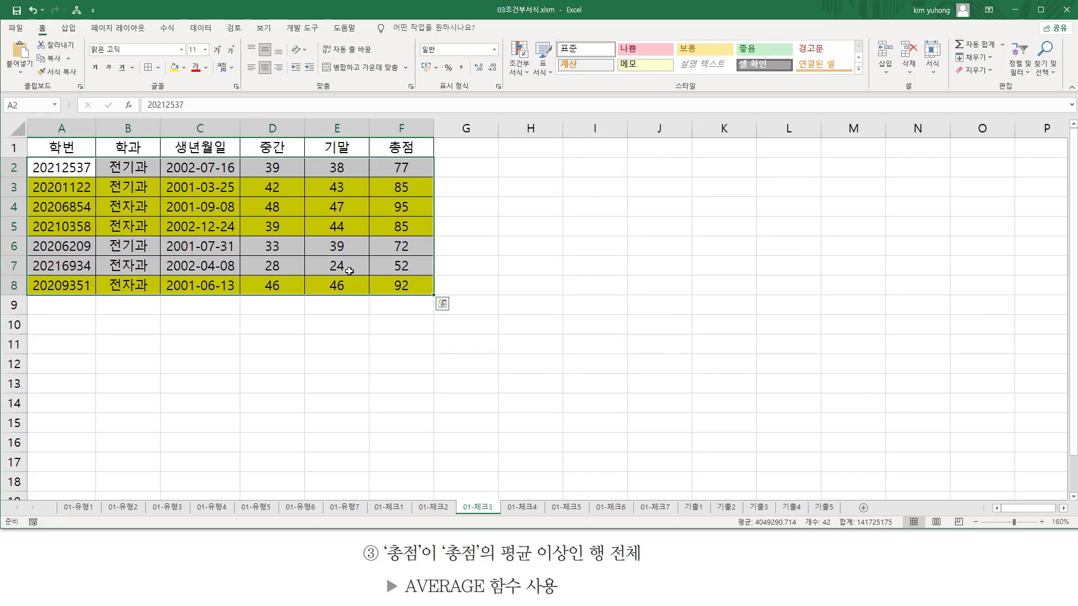
Enter the rule formula =$F2>=average($F$2:$F$8) as text in cell A10 and colour it red.
click(73, 324)
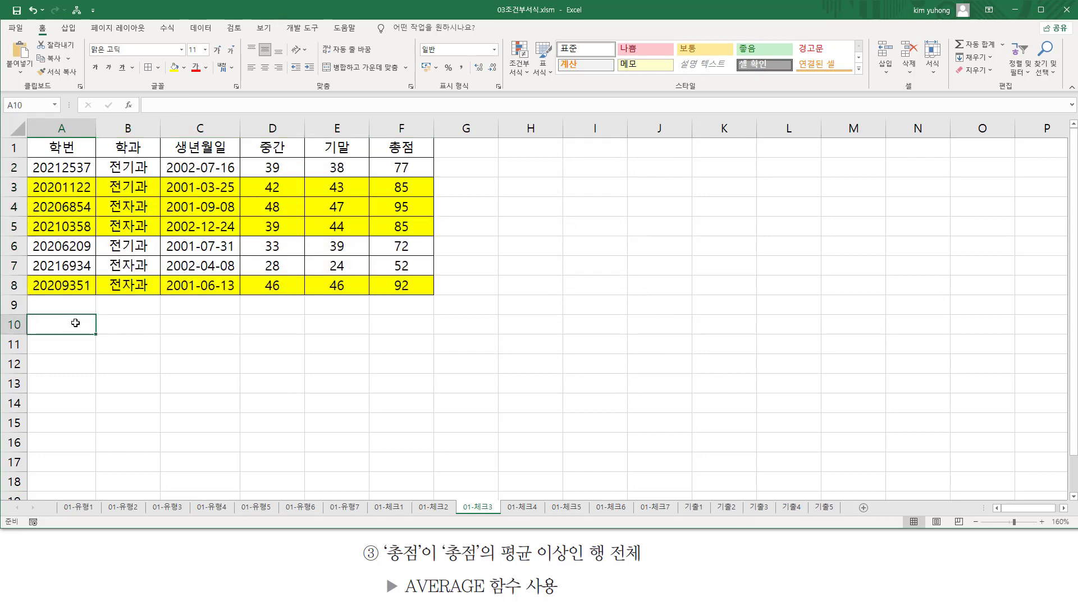
text('=$F2>=average($F$2:$F$8))
key(Return)
key(Up)
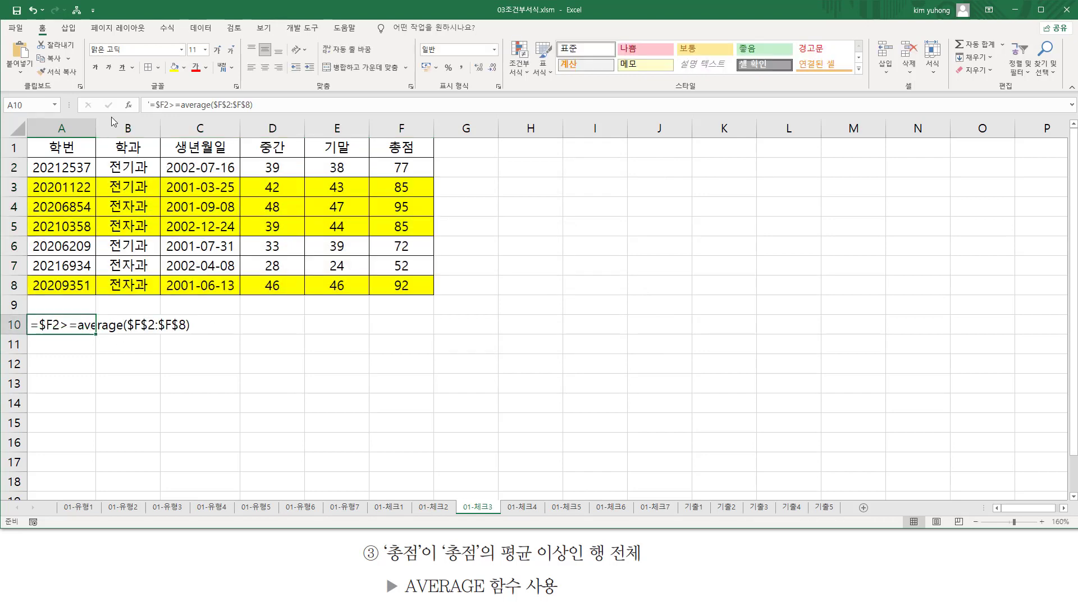
click(196, 67)
click(126, 421)
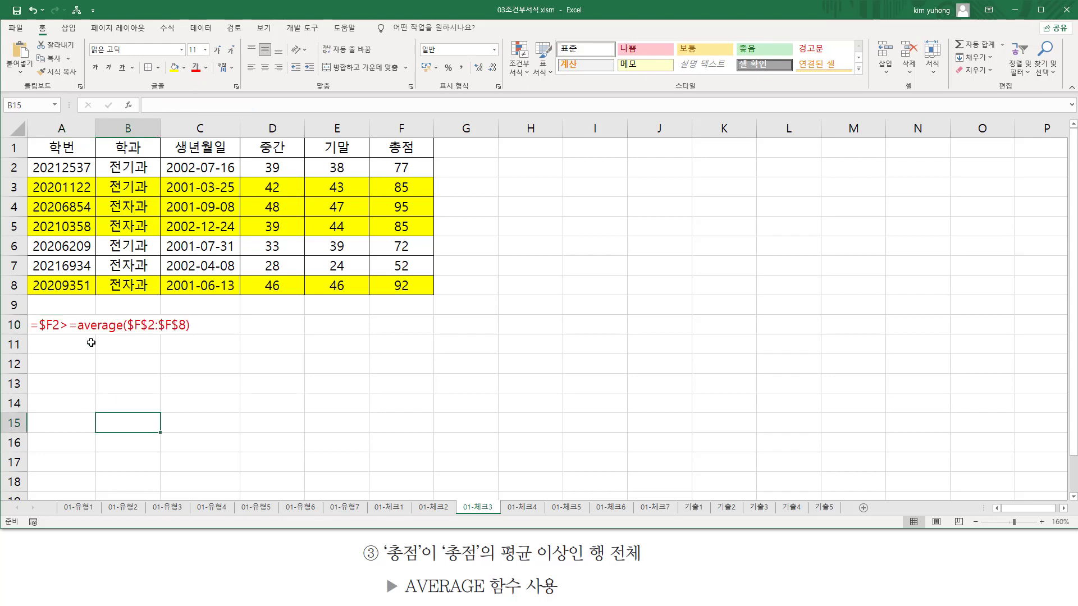
Compare the $F2 and $F$2:$F$8 references in the A10 formula with the 총점 column.
mouse_move(40, 333)
mouse_down()
mouse_move(72, 343)
mouse_move(203, 343)
mouse_up()
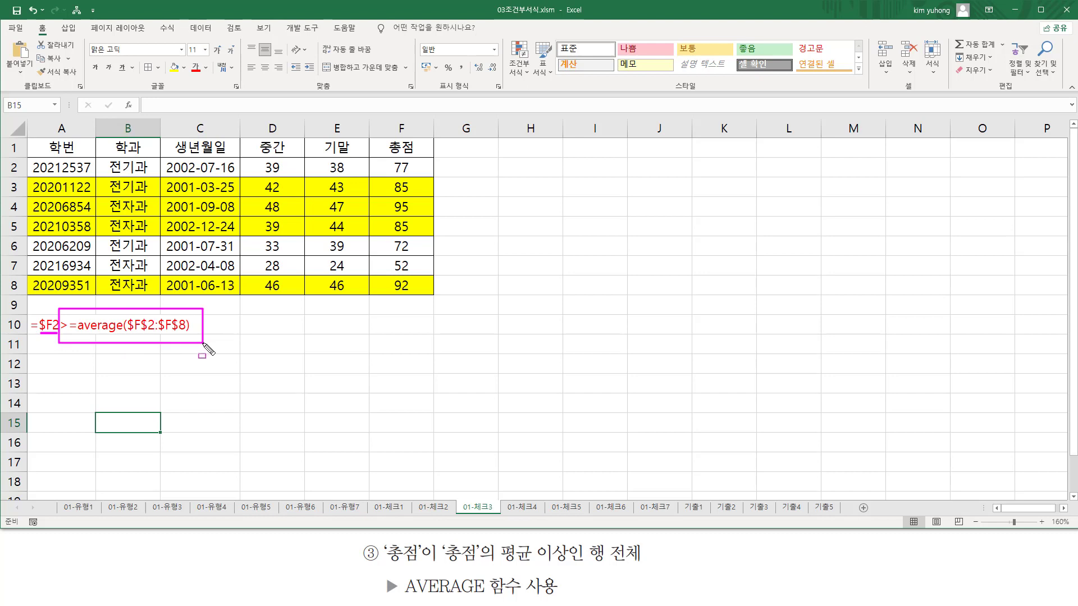
drag(128, 333, 180, 333)
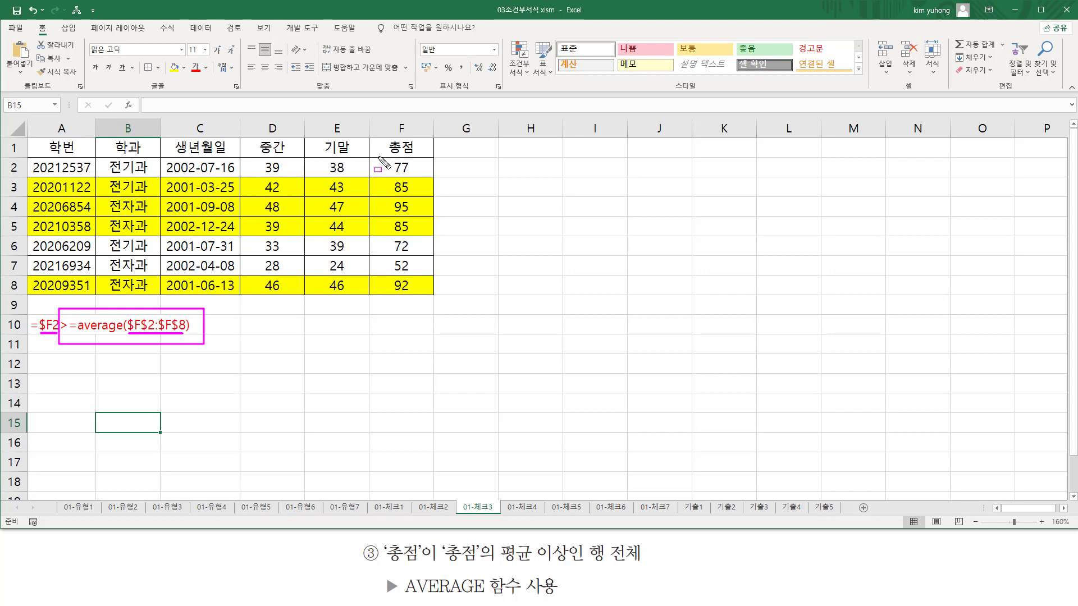
drag(385, 158, 422, 297)
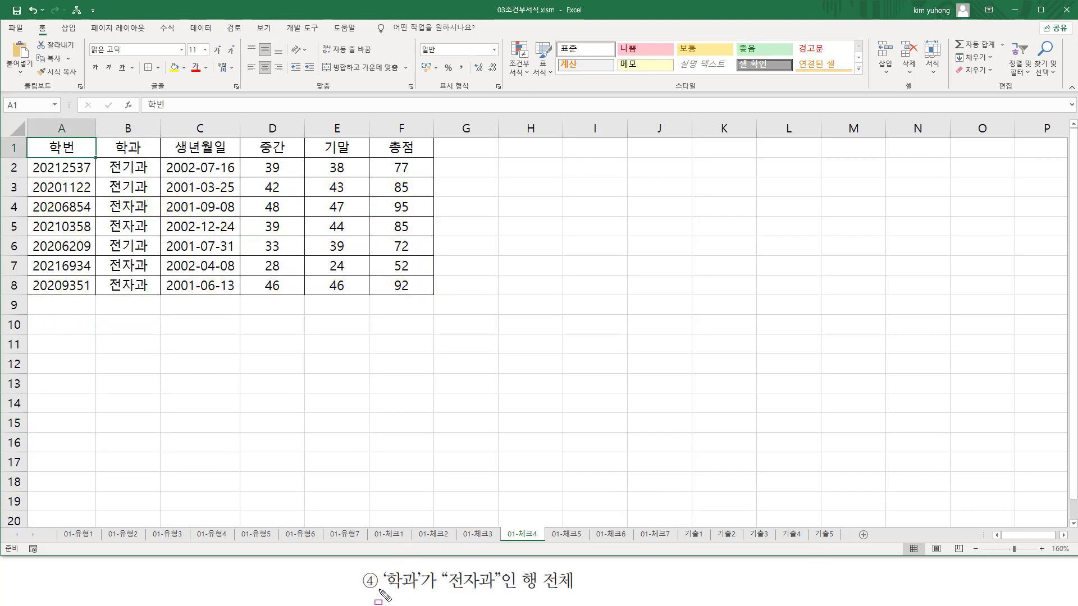
Start a new formula-based conditional formatting rule for the data range A2:F8 on the 01-체크4 sheet.
drag(383, 591, 578, 592)
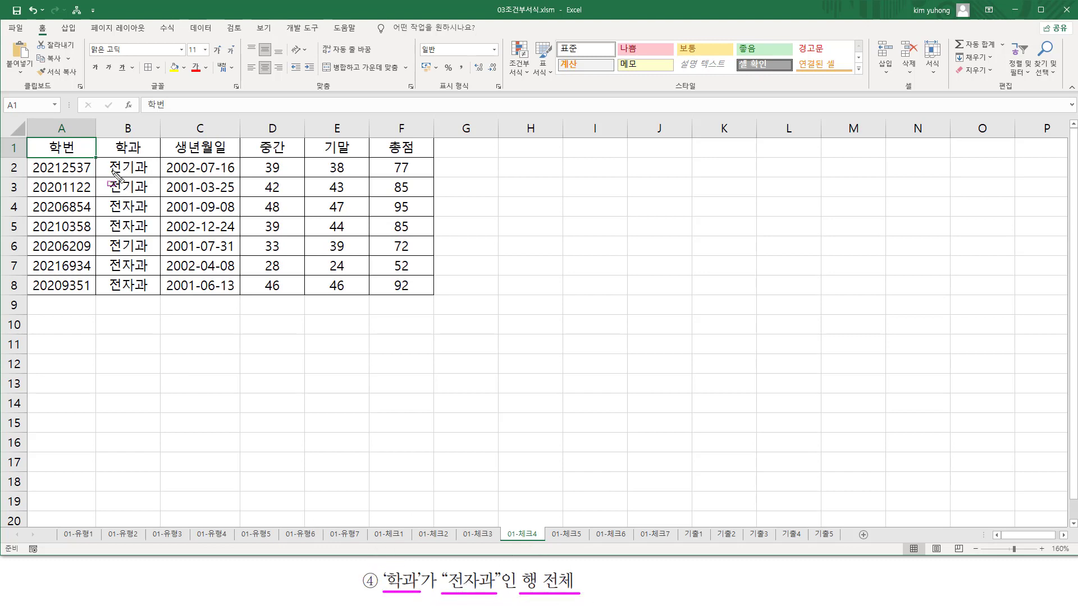
mouse_move(100, 157)
mouse_down()
mouse_move(119, 242)
mouse_move(156, 299)
mouse_up()
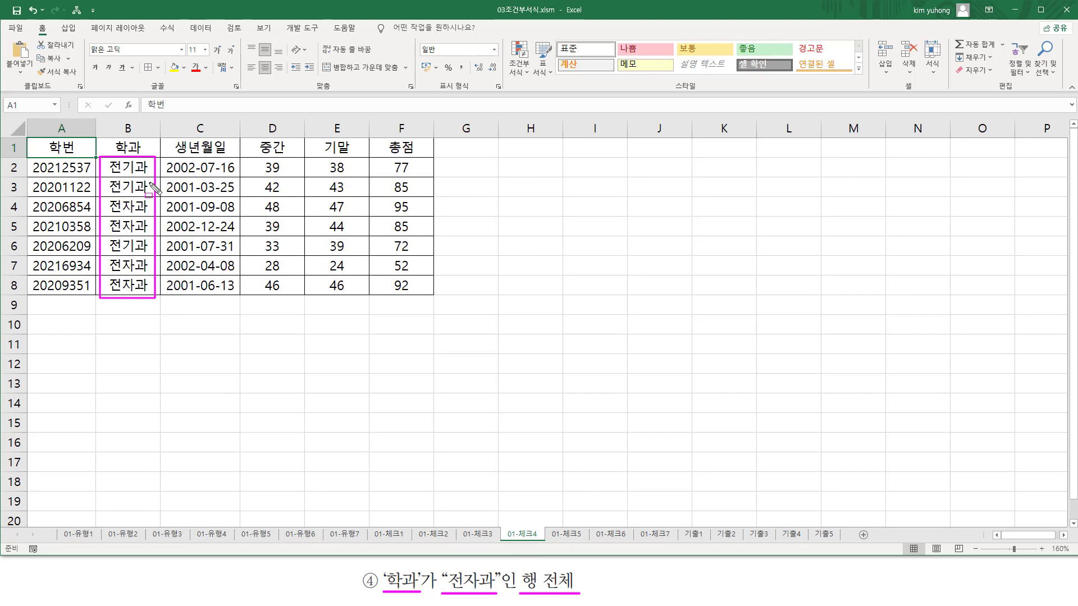
click(68, 169)
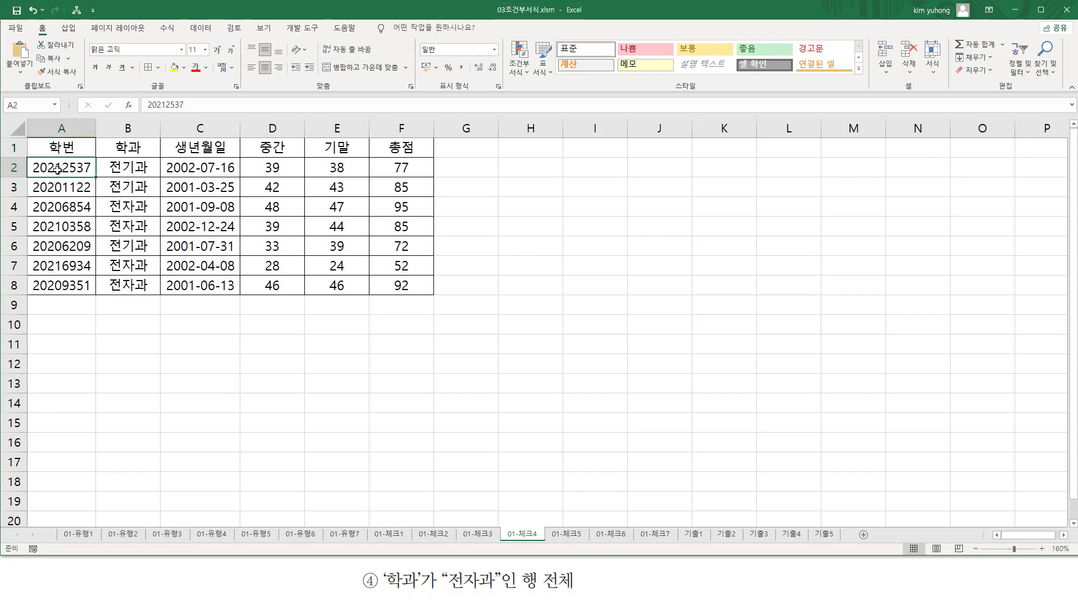
mouse_move(68, 168)
mouse_down()
mouse_move(393, 266)
mouse_move(397, 286)
mouse_move(413, 284)
mouse_up()
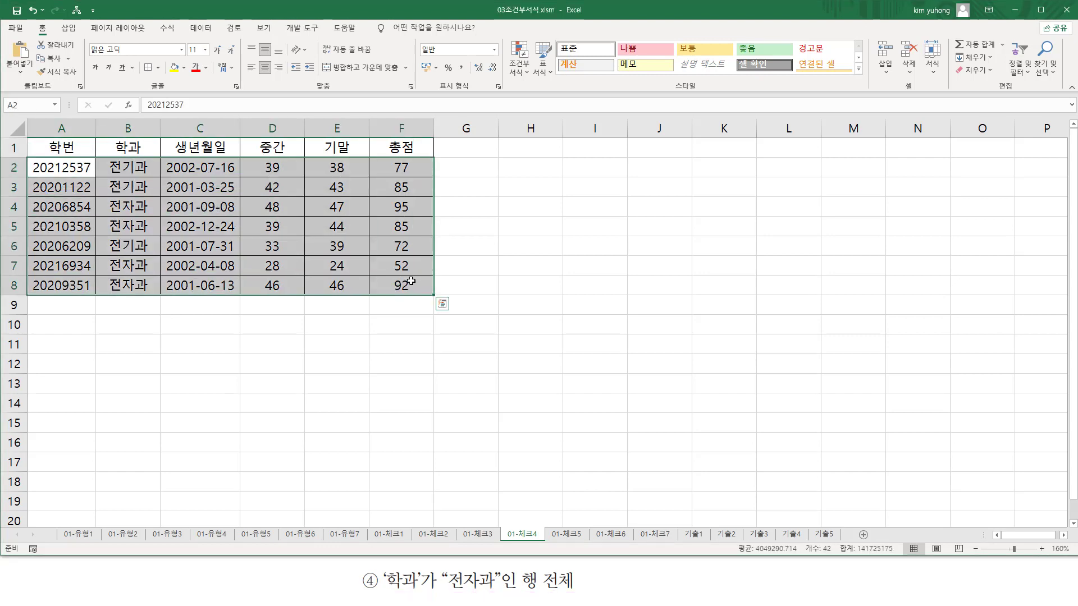
click(519, 63)
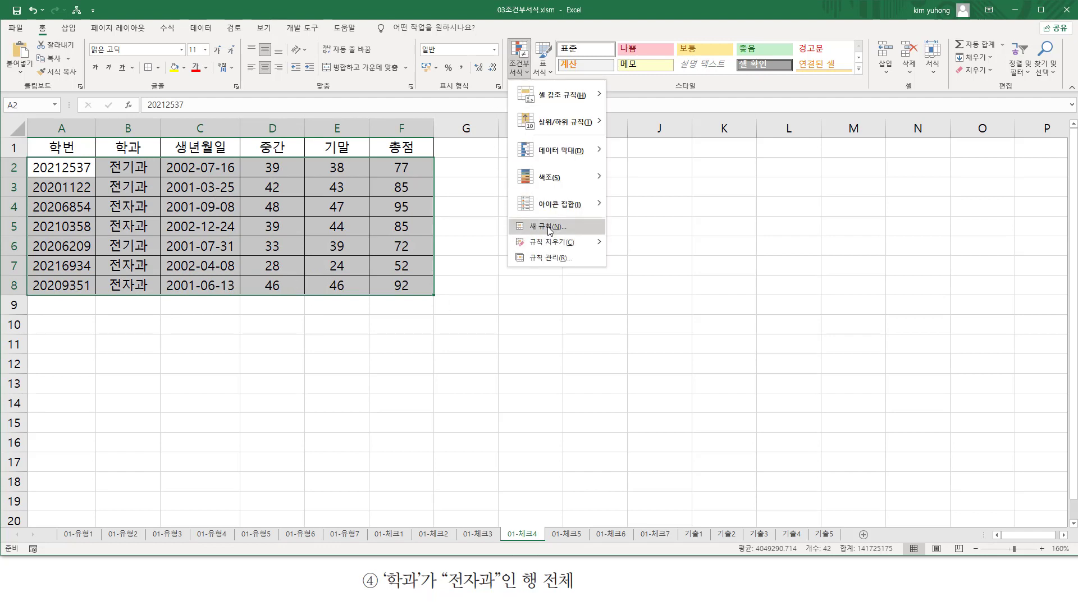
click(549, 227)
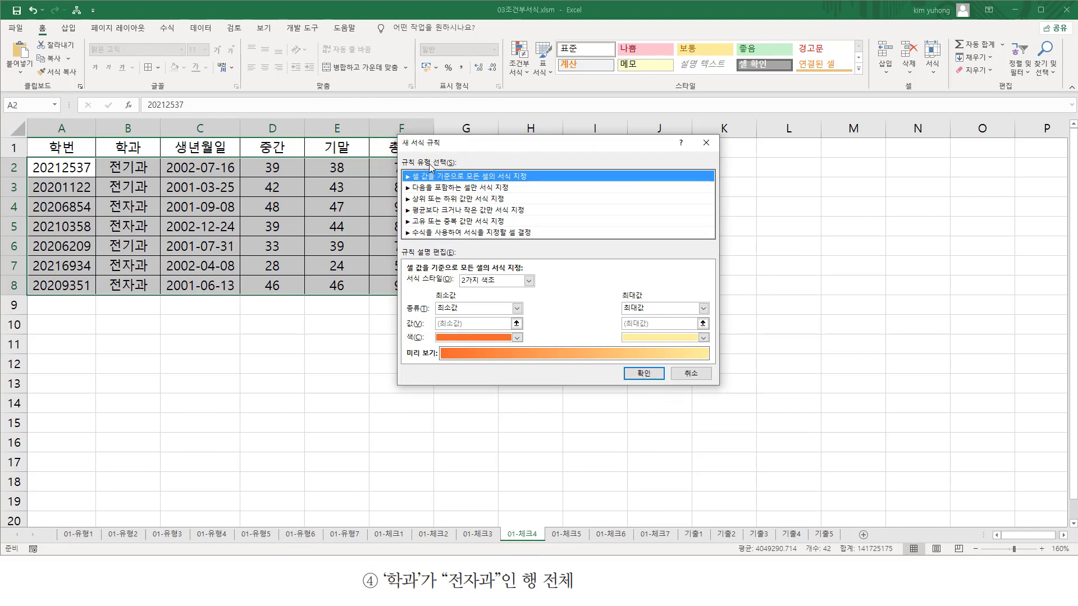
click(427, 233)
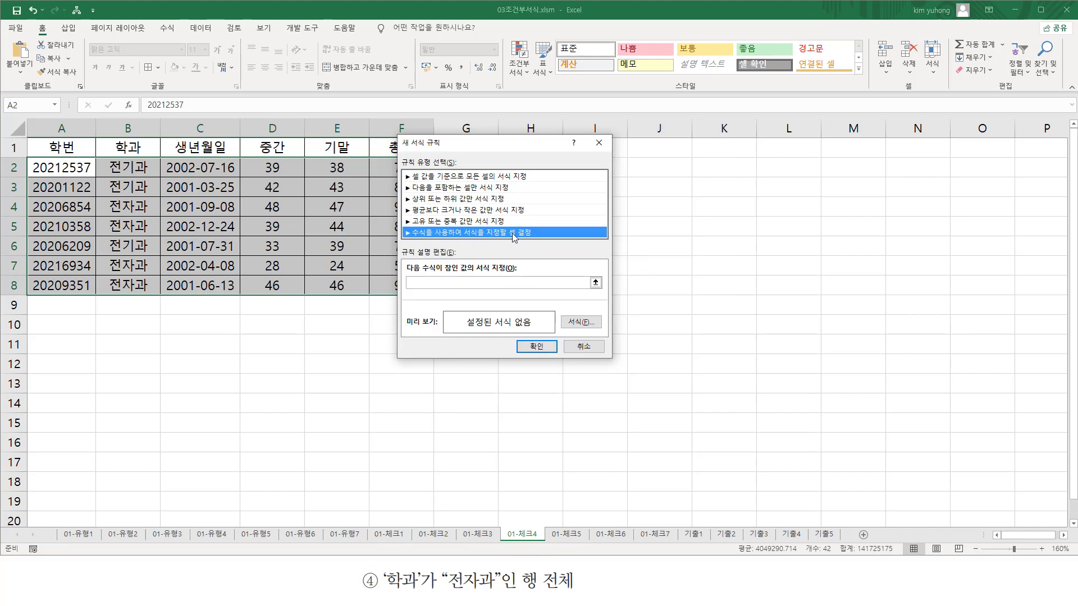
Enter =$B2="전자과" as the rule formula to match rows by their 학과 value.
click(430, 282)
click(428, 282)
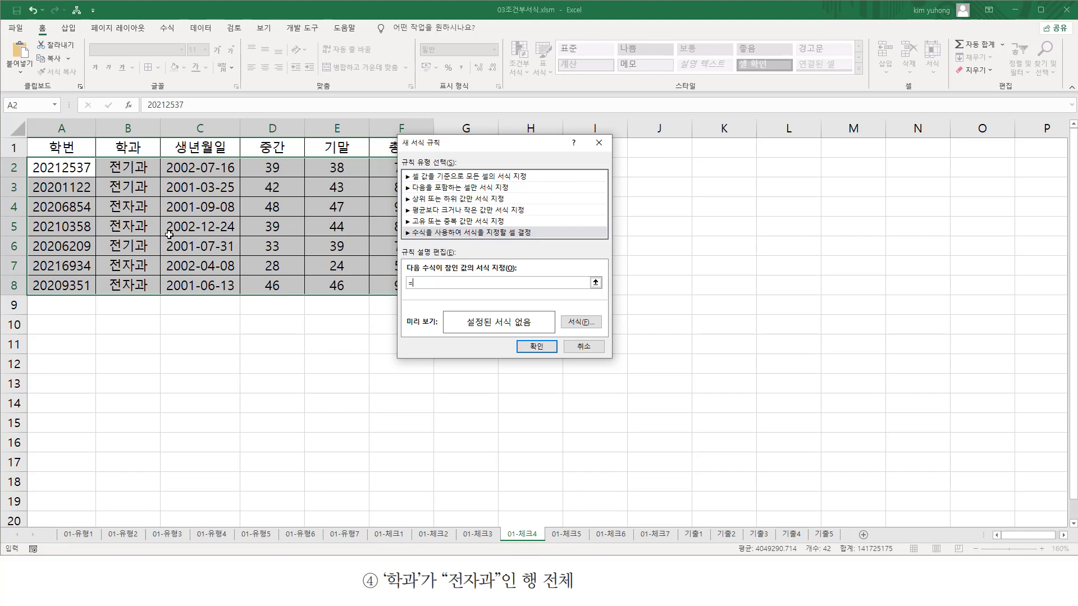
click(132, 166)
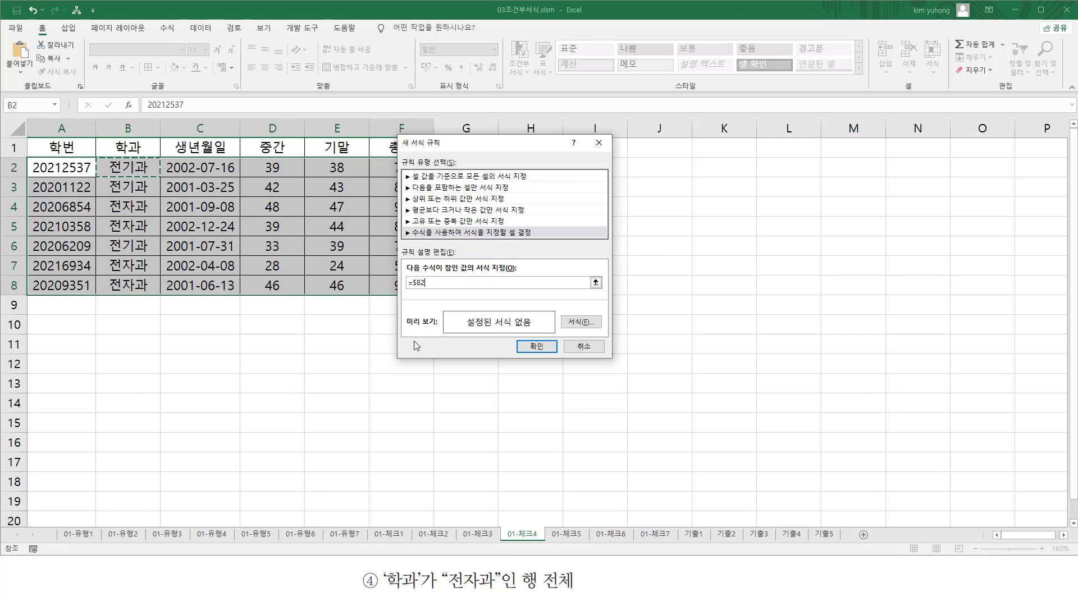
click(424, 283)
key(BackSpace)
text(="전자과)
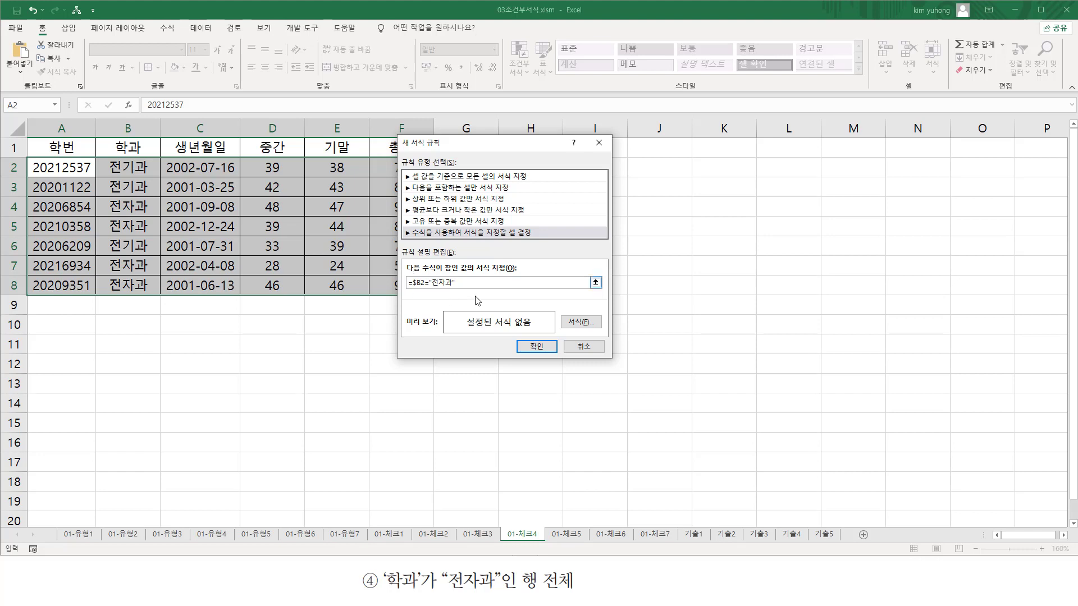
Give the 전자과 rule a yellow background fill and apply it to the selected rows.
click(571, 323)
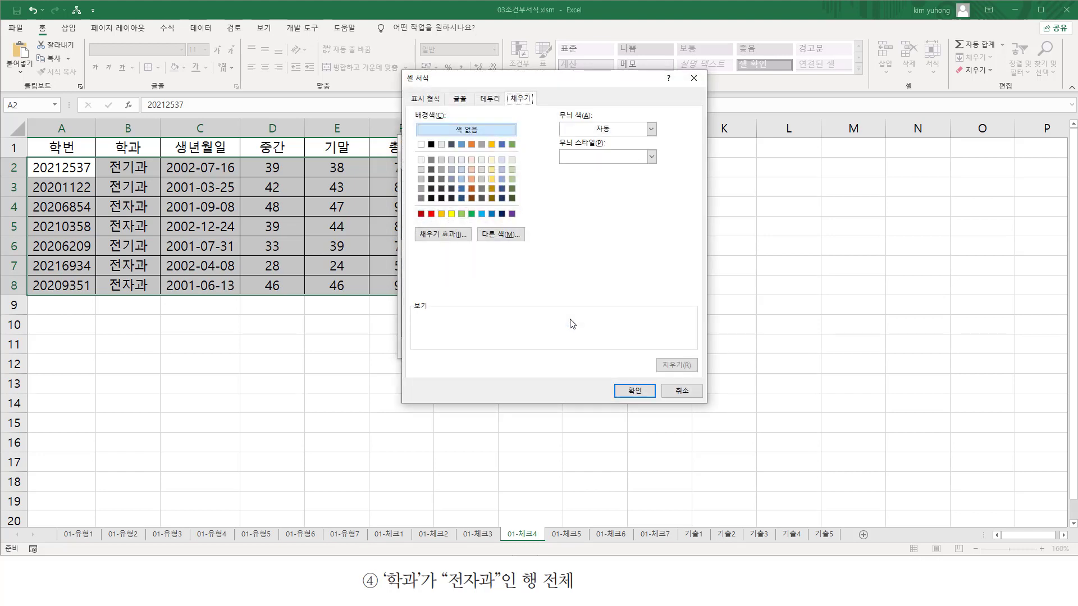
click(451, 214)
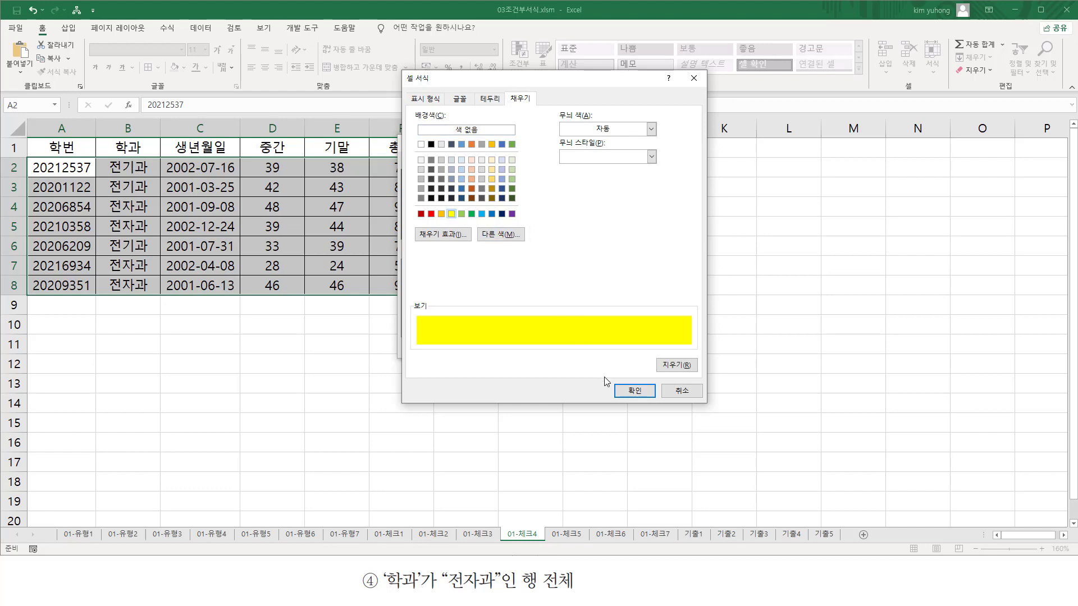
click(632, 392)
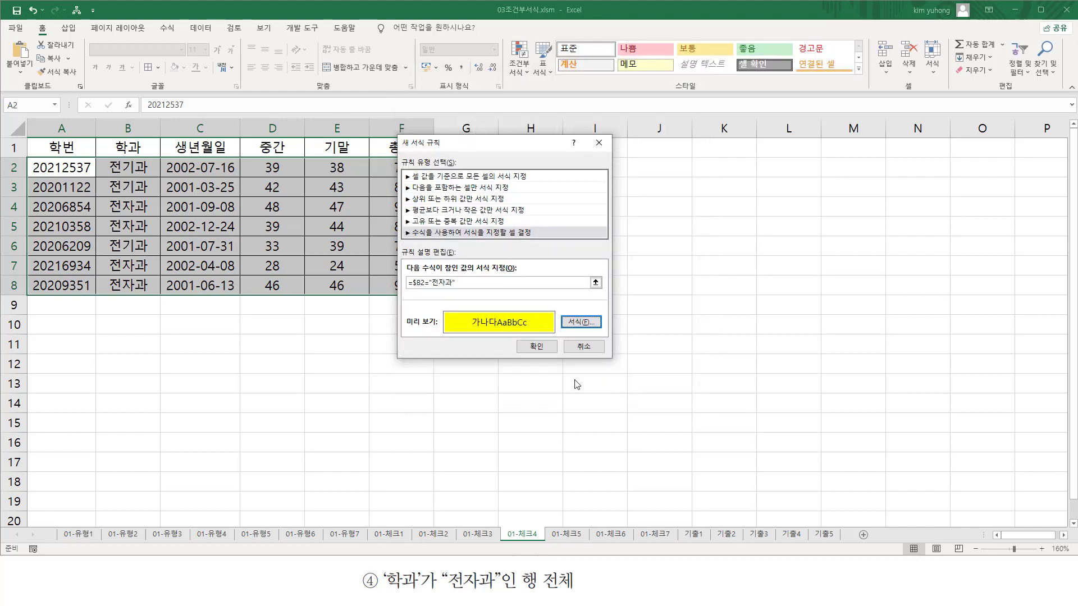
click(532, 347)
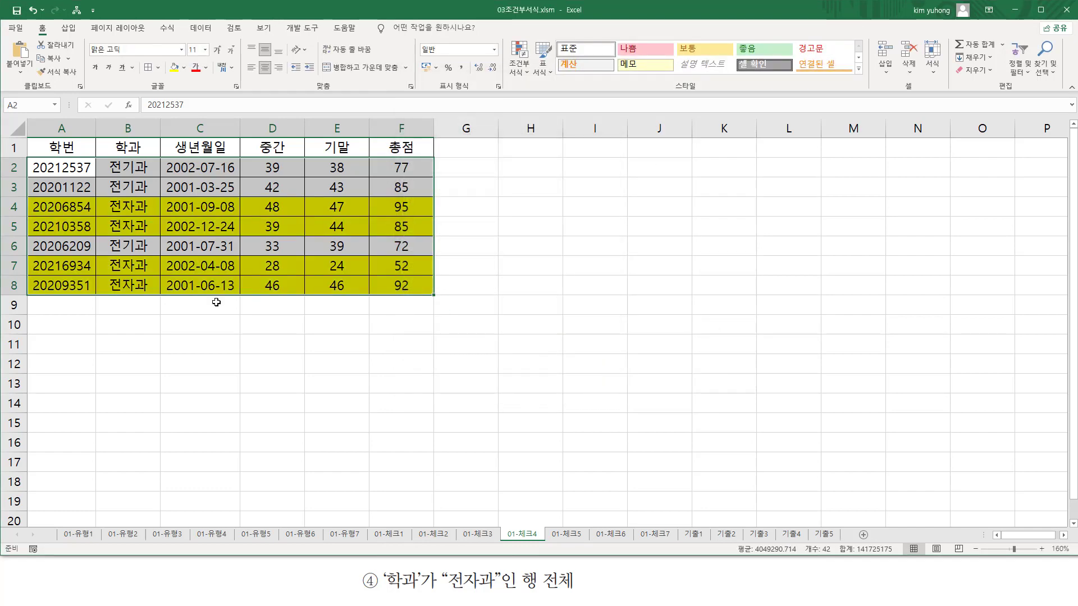
Check the 학과 values of the highlighted rows against the 전자과 condition.
drag(105, 204, 154, 231)
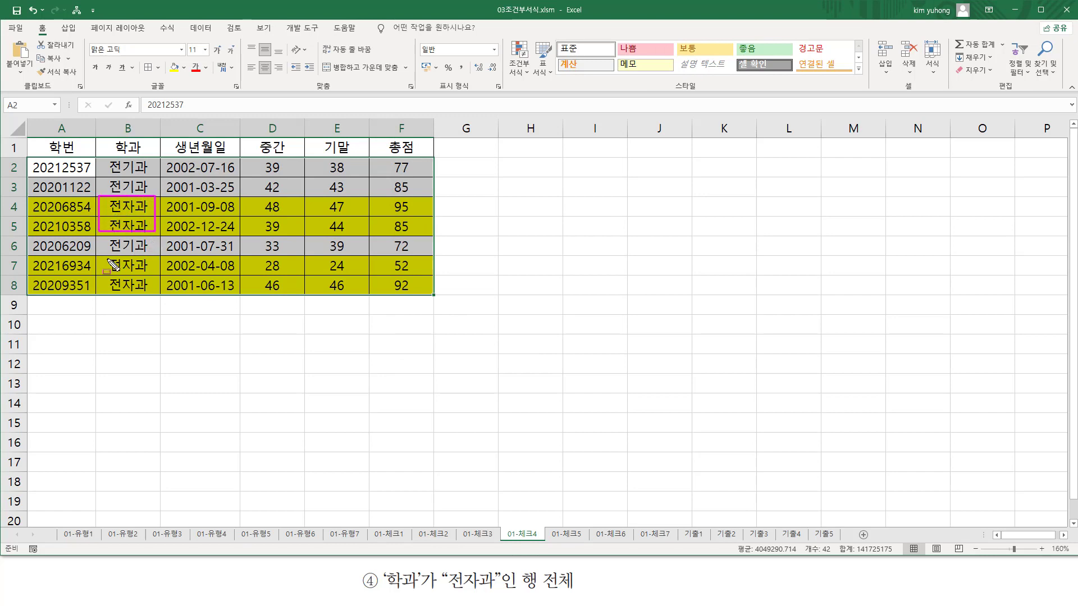
drag(104, 256, 149, 296)
key(Escape)
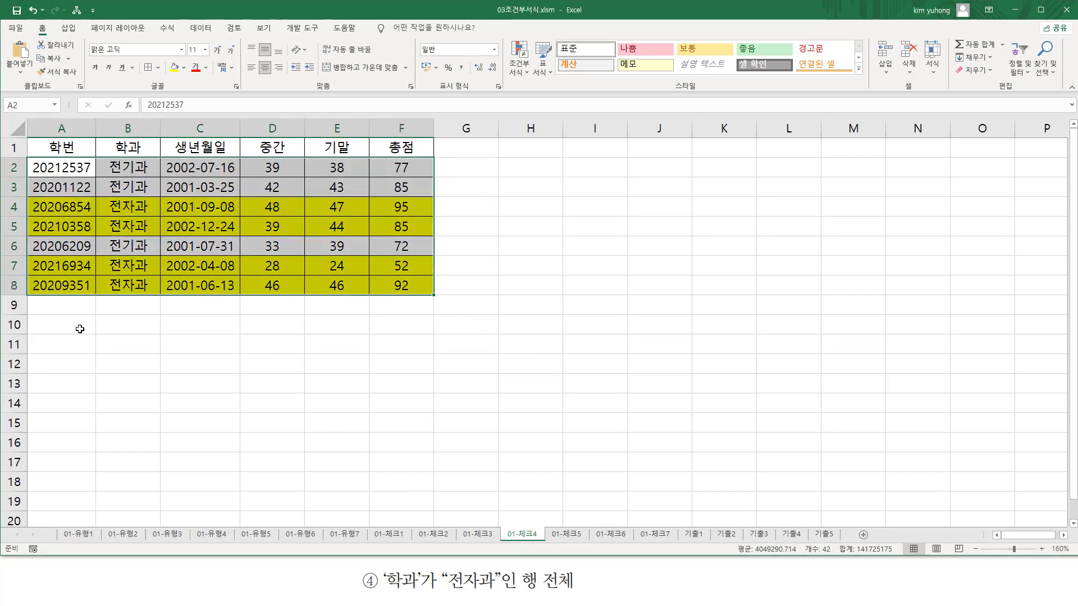
Record the formula =$B2="전자과" as text in cell A10 and colour it red.
click(79, 328)
text(=$B2="전자과")
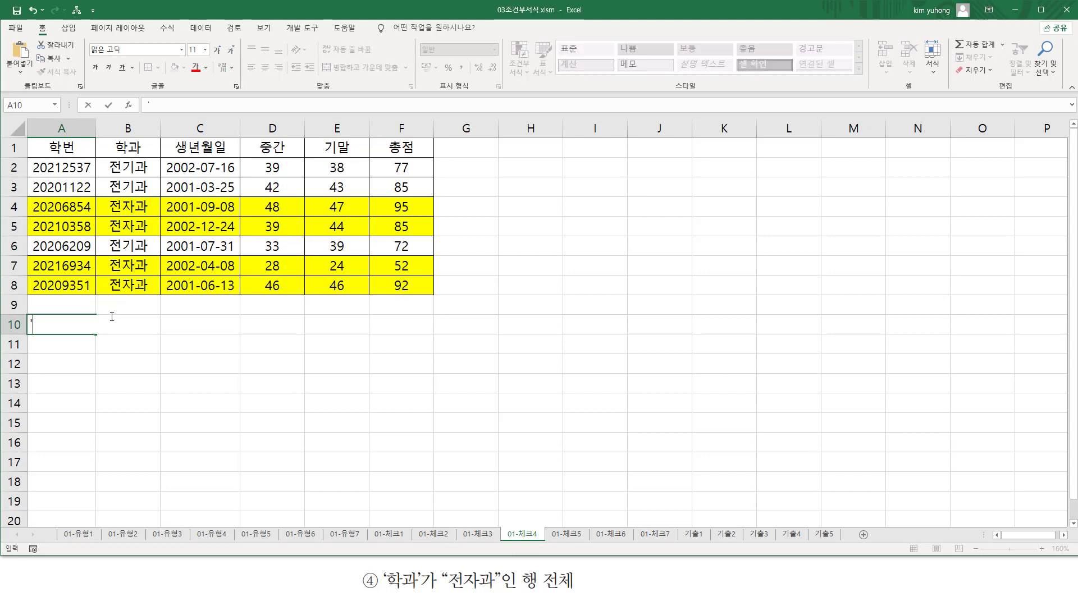
key(Return)
click(107, 325)
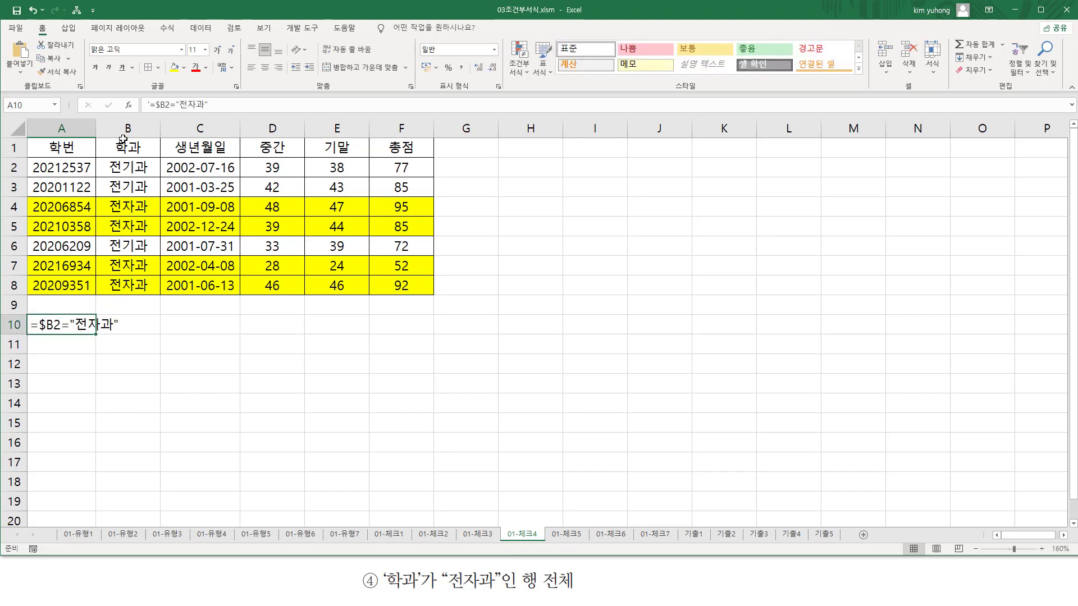
click(196, 67)
click(182, 389)
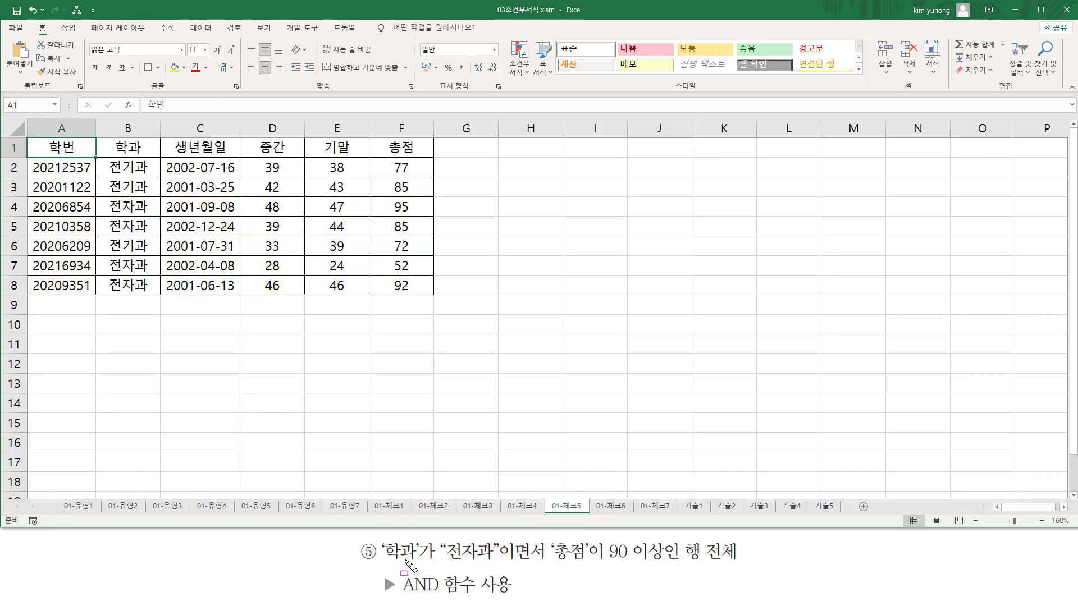
Read the 01-체크5 task about 학과 전자과 and 총점 of 90 or more, including its AND function hint.
mouse_move(381, 562)
mouse_down()
mouse_move(499, 561)
mouse_move(501, 538)
mouse_move(543, 563)
mouse_move(738, 574)
mouse_up()
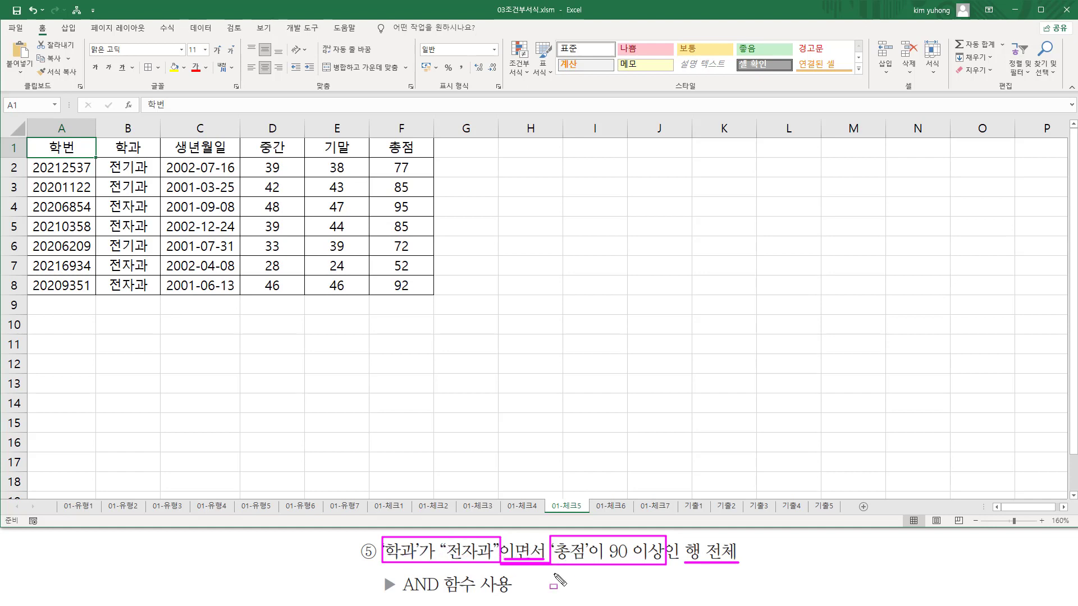
drag(397, 594, 469, 594)
key(Escape)
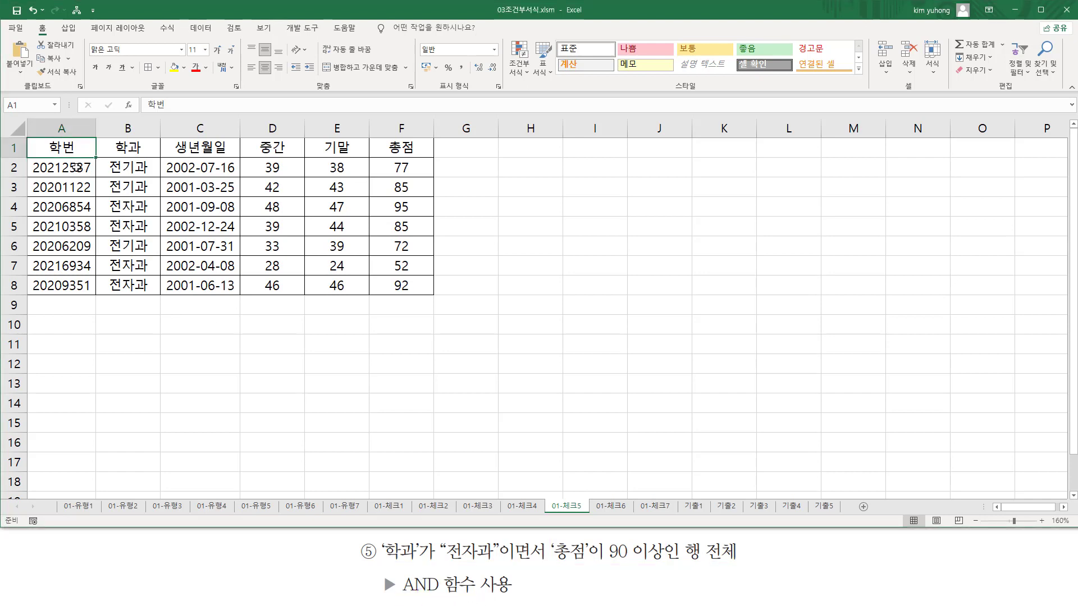
Start a new formula-based conditional formatting rule for the data range A2:F8 on the 01-체크5 sheet.
click(60, 167)
drag(61, 167, 391, 288)
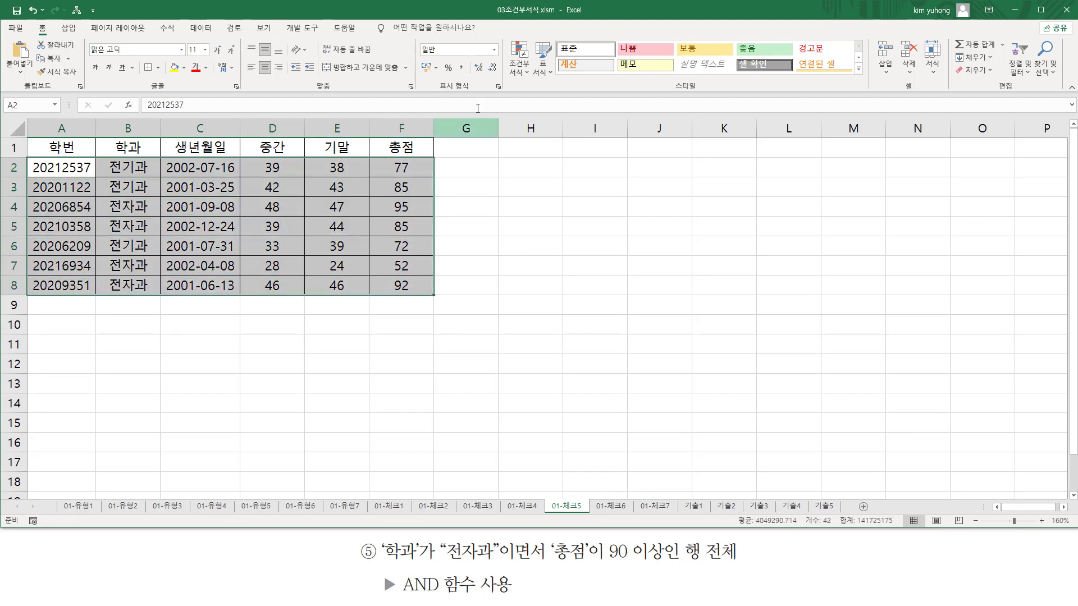
click(519, 73)
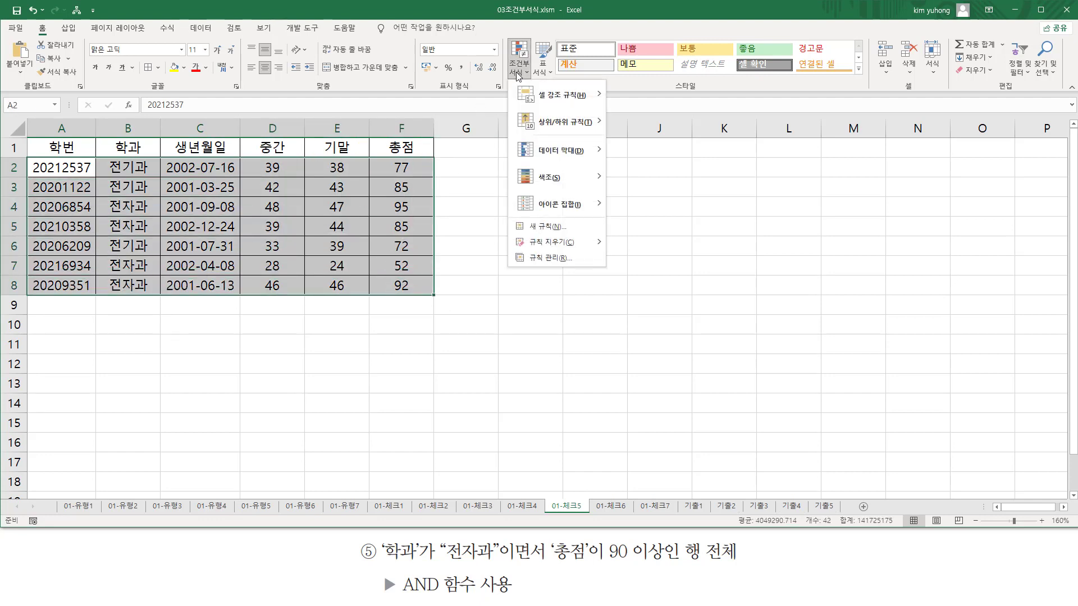
click(542, 227)
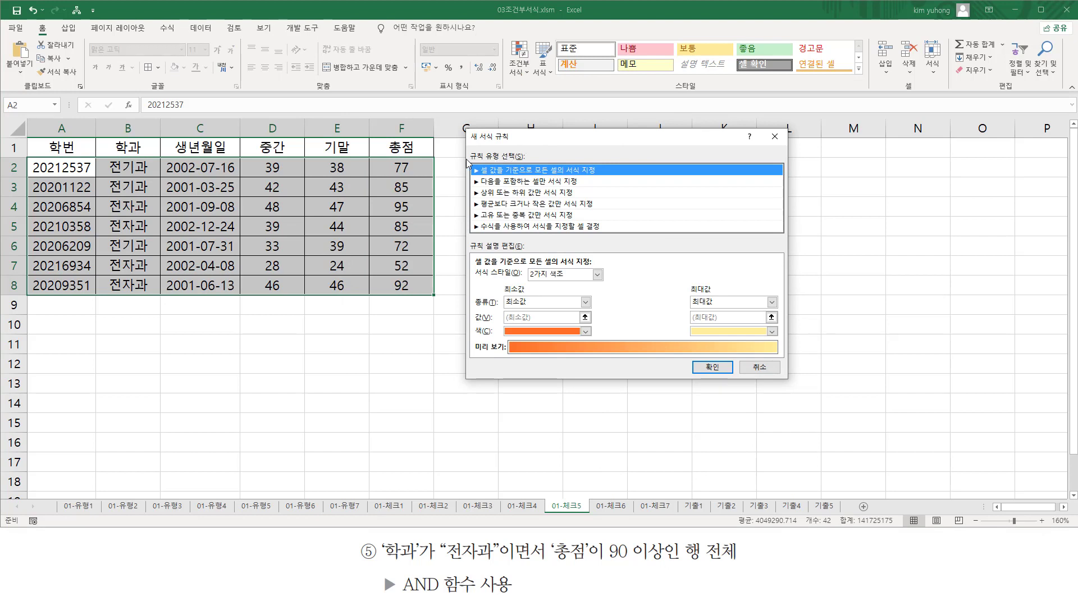
click(495, 227)
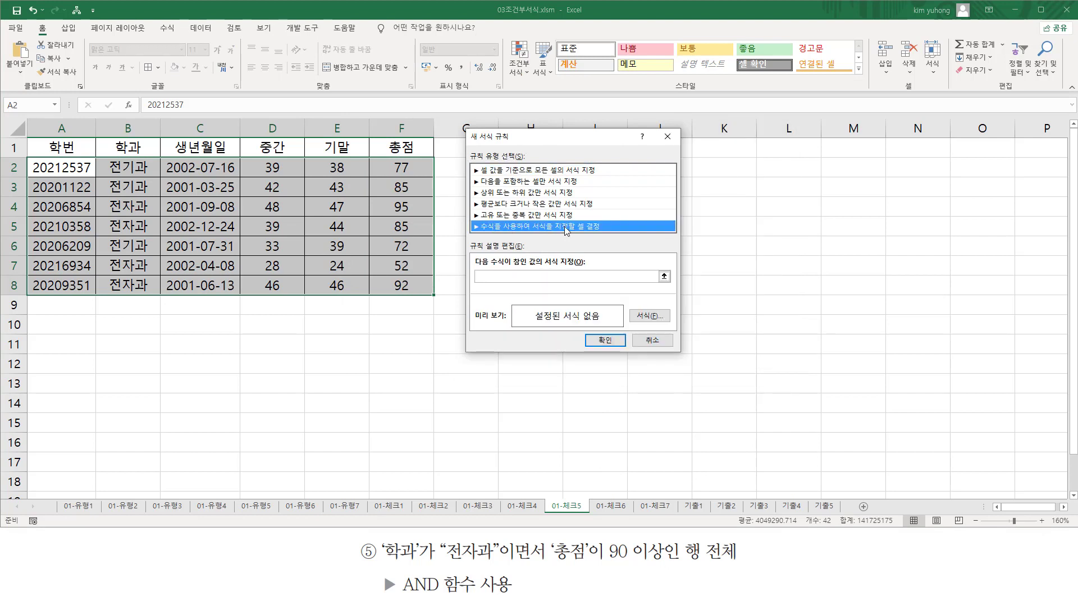
Enter =and($B2="전자과",$F2>=90) as the rule formula to combine the 학과 and 총점 conditions.
click(505, 275)
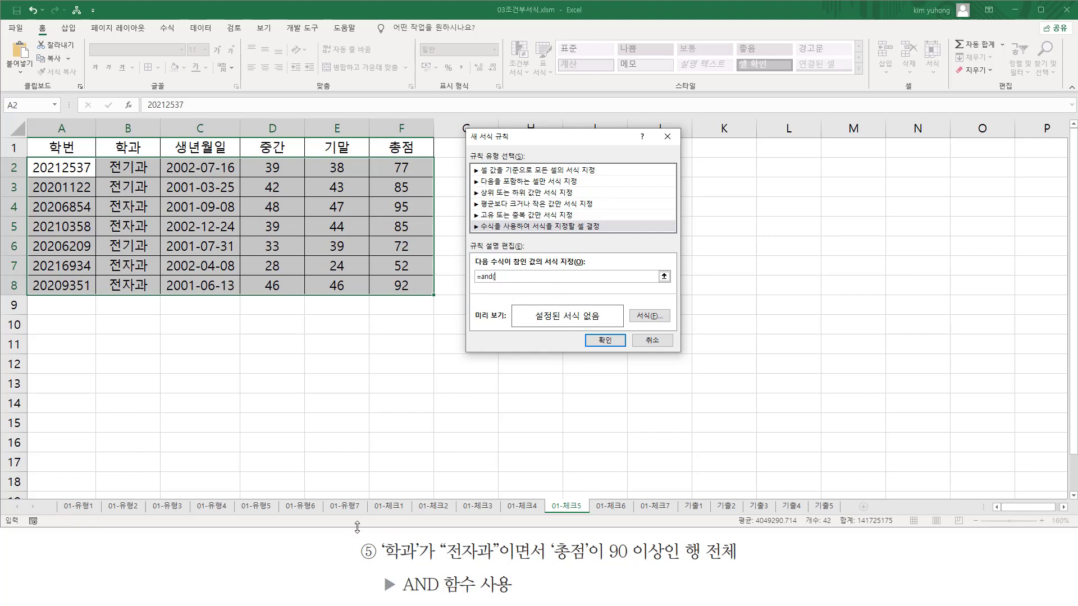
click(137, 167)
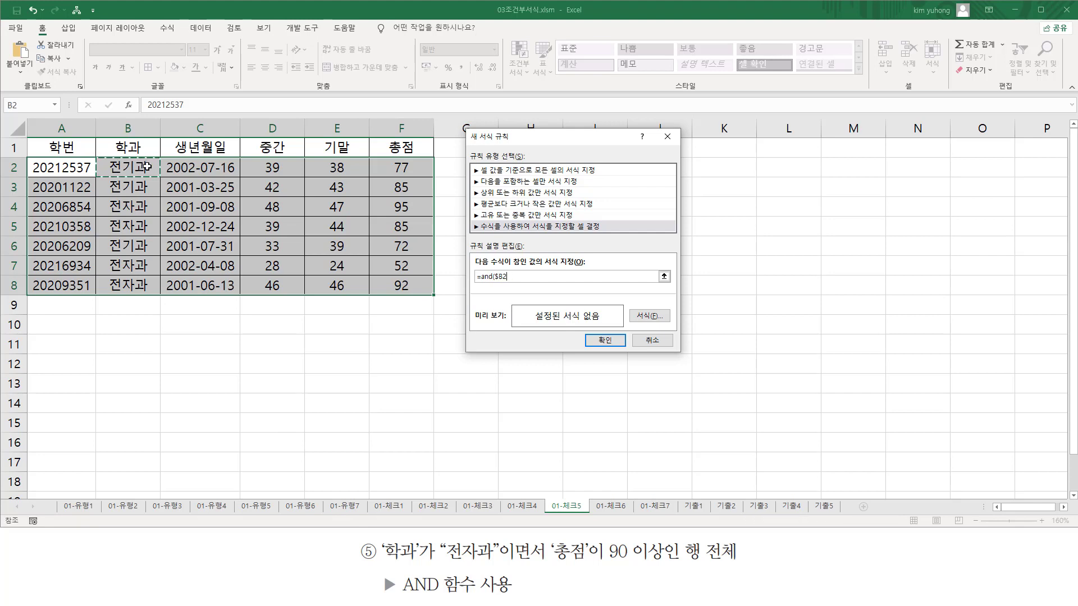
click(507, 276)
key(BackSpace)
text(="전자과",)
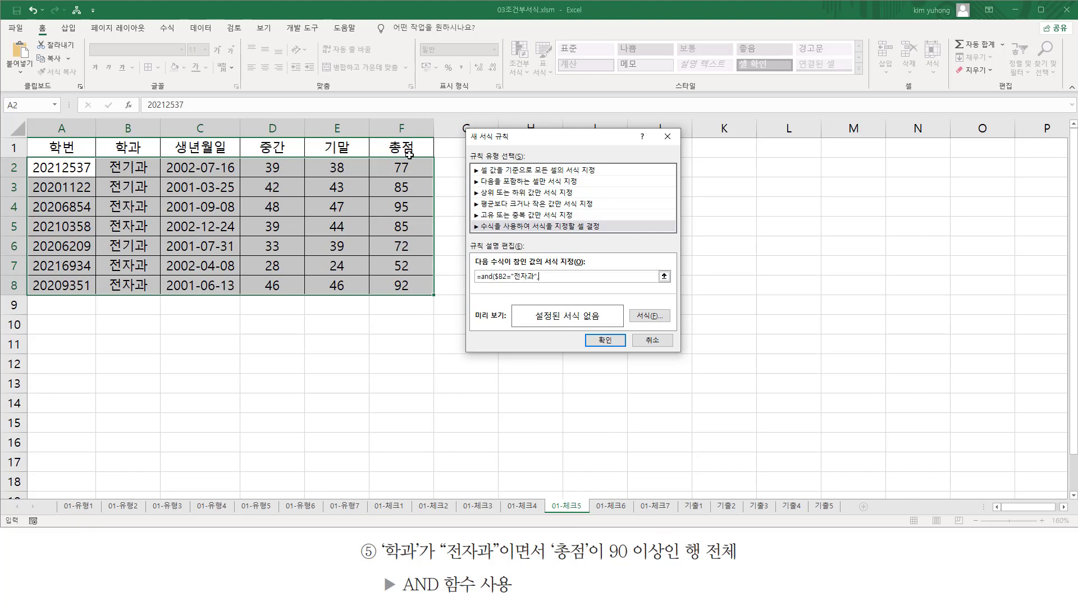
click(410, 167)
text(>=90)
Give the AND rule a yellow background fill and apply it to the selected range.
click(644, 317)
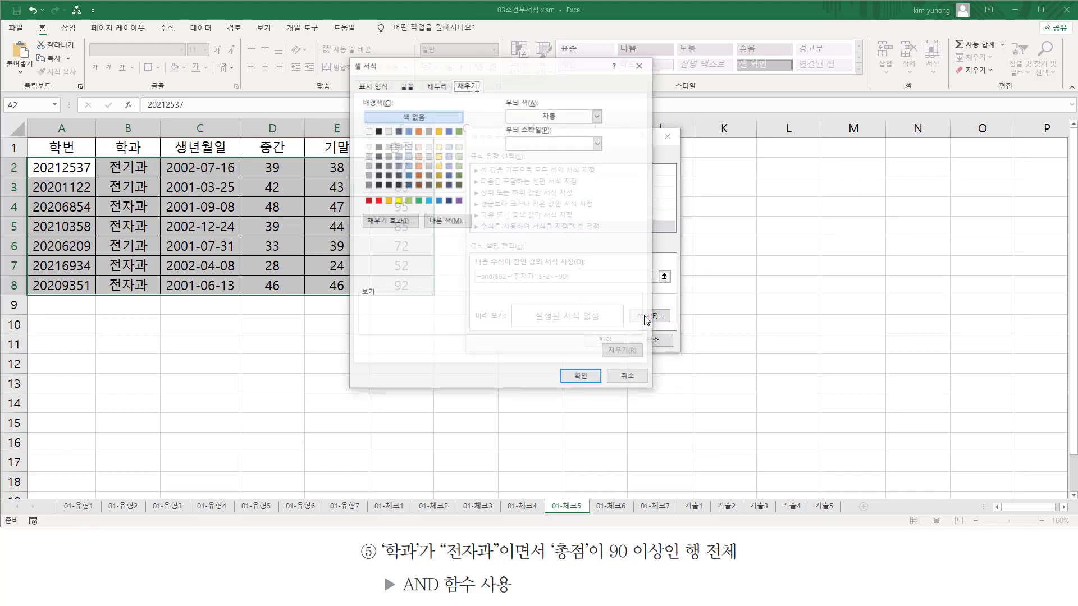
click(398, 201)
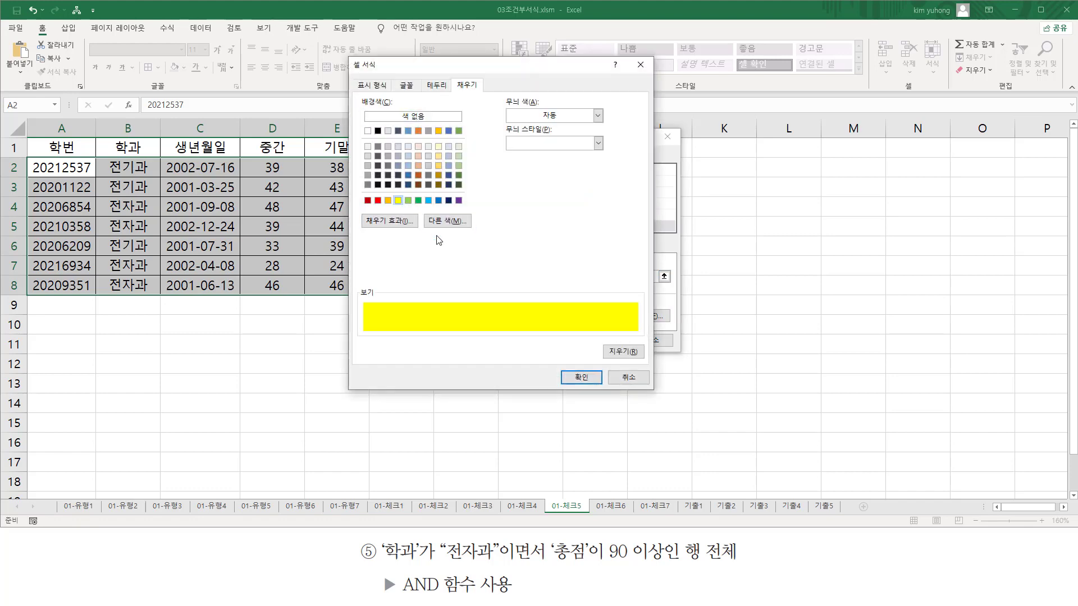
click(581, 377)
click(603, 340)
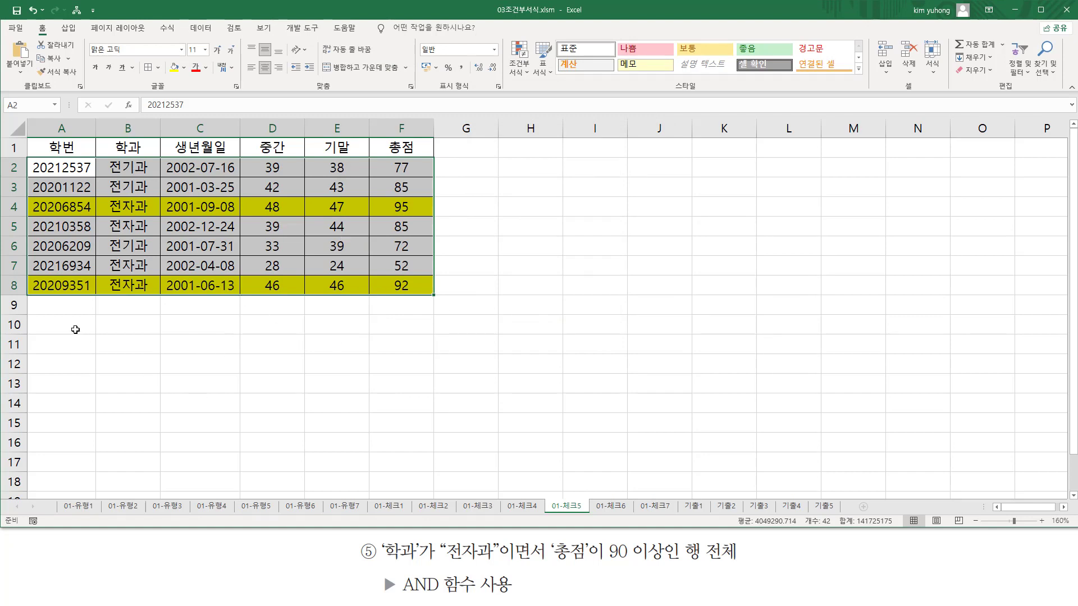
Compare the 학과 and 총점 values of the highlighted rows with those of the other 전자과 rows.
drag(103, 194, 149, 214)
drag(101, 279, 153, 294)
drag(389, 199, 422, 212)
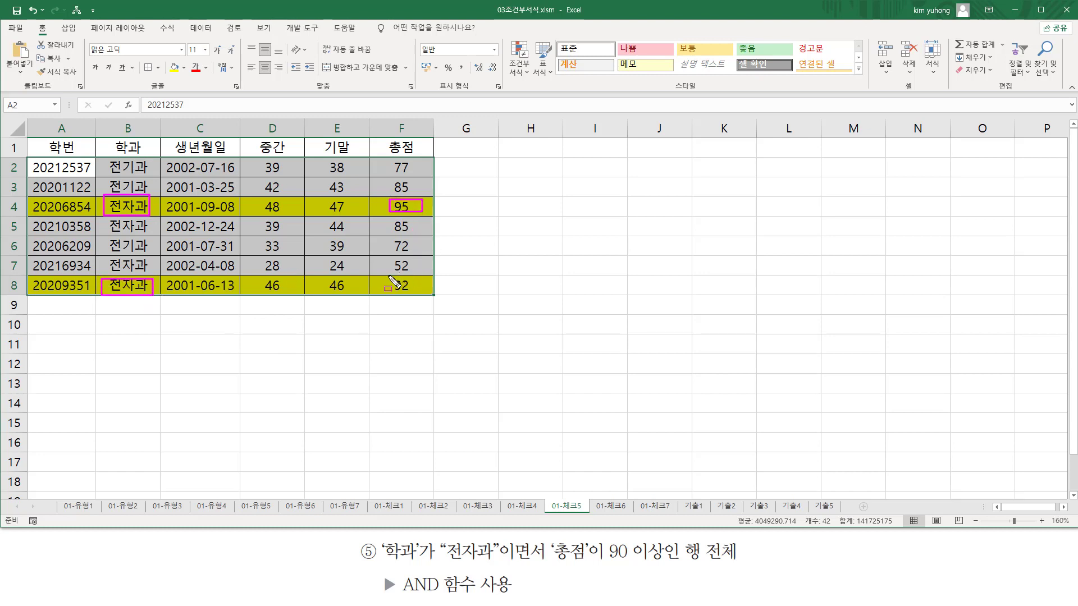
drag(390, 276, 419, 296)
drag(106, 236, 156, 235)
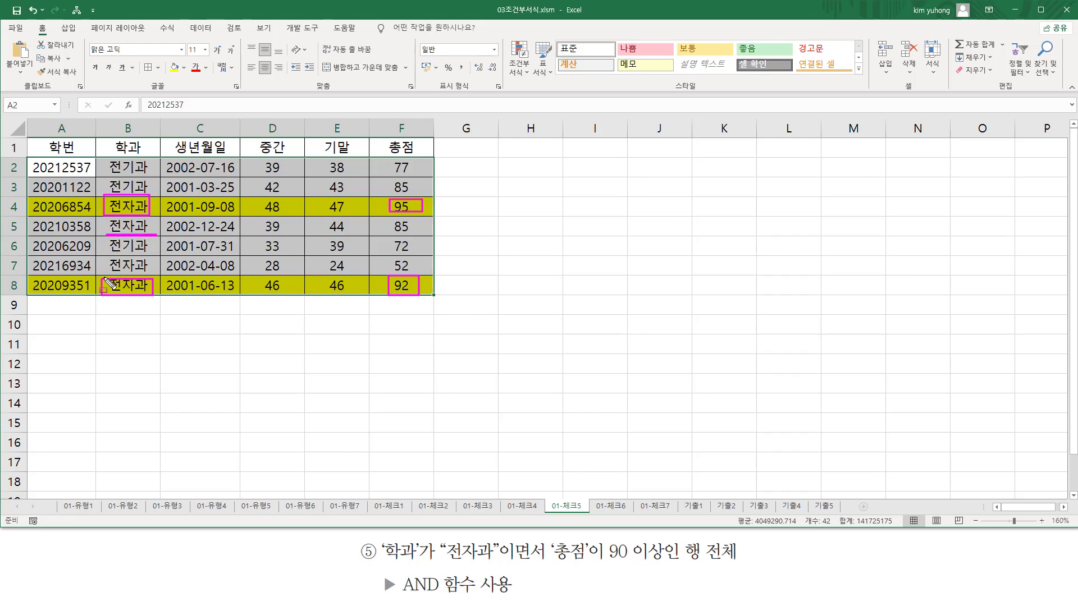
drag(106, 273, 149, 272)
mouse_move(393, 219)
mouse_down()
mouse_move(419, 237)
mouse_move(418, 276)
mouse_up()
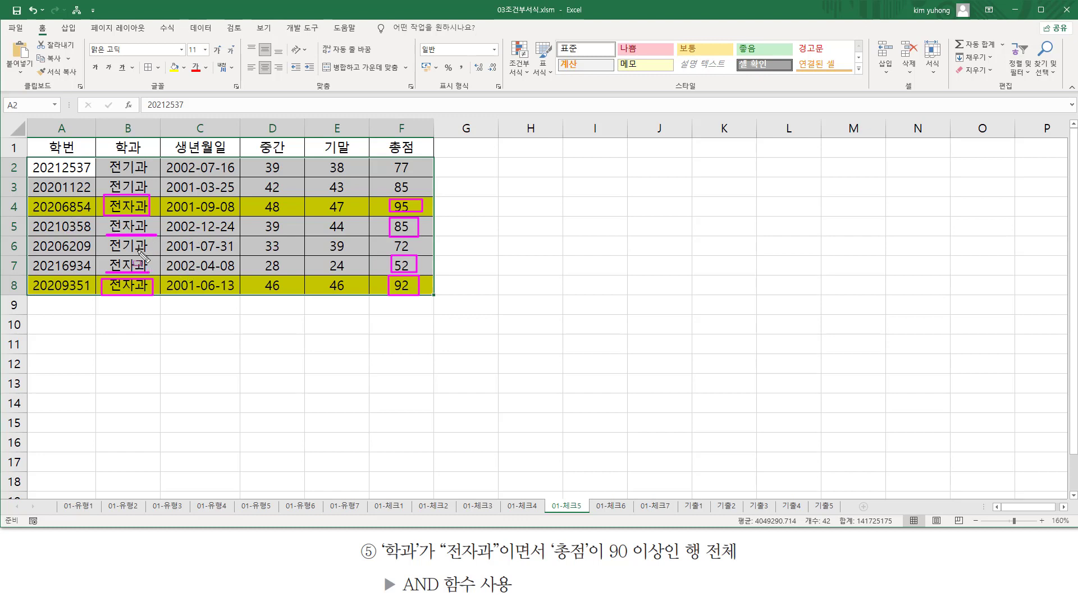
key(Escape)
Record the formula =and($B2="전자과",$F2>=90) as text in cell A10 and colour it red.
click(67, 323)
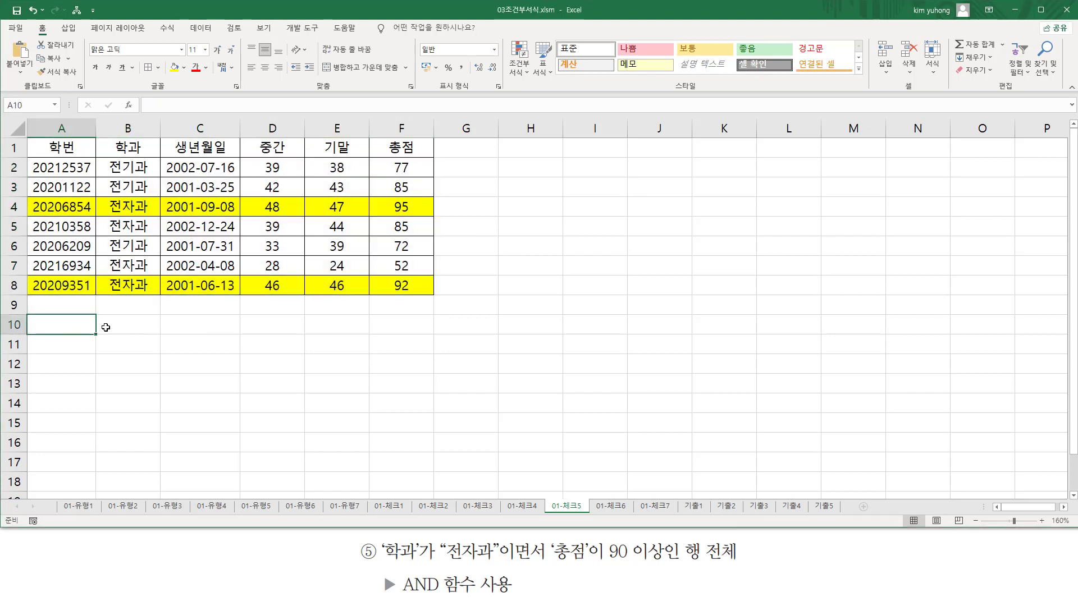
text(')
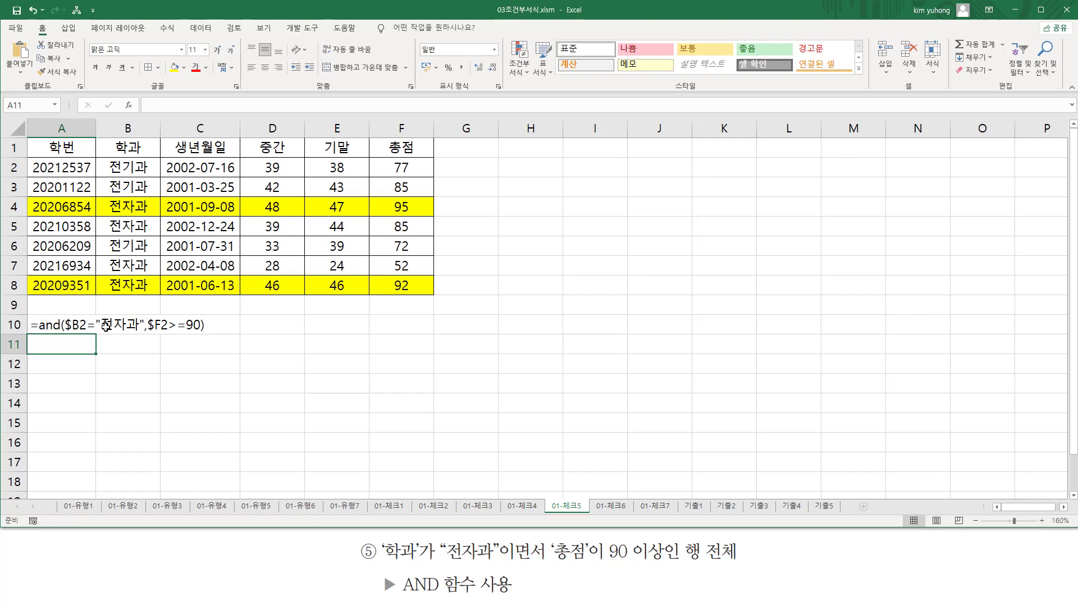
click(60, 324)
click(194, 66)
drag(198, 363, 192, 403)
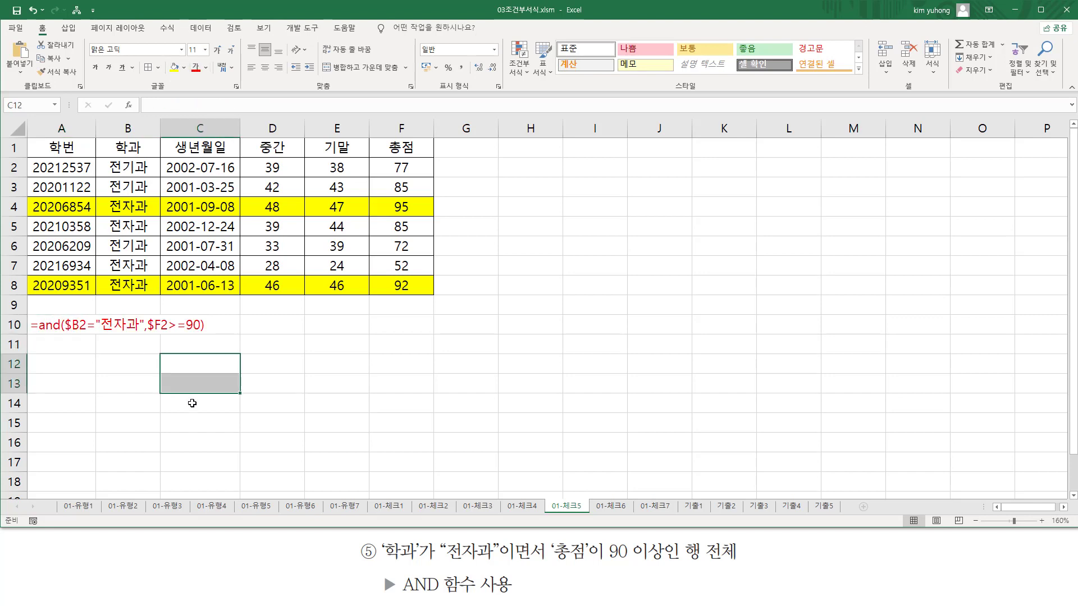
Review the two conditions inside the AND formula noted in A10.
click(148, 402)
drag(66, 332, 197, 333)
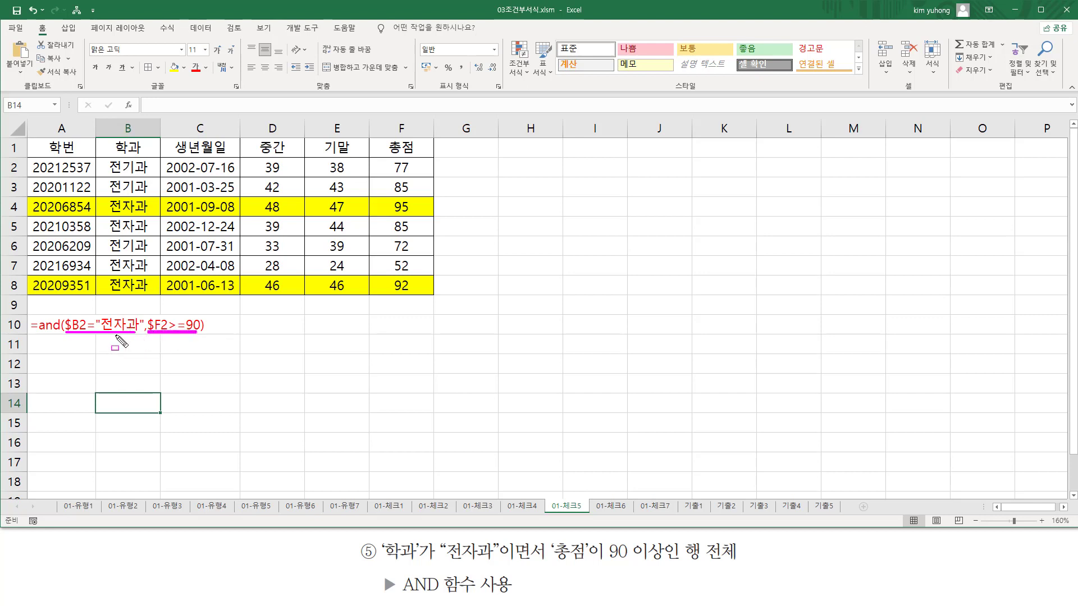
drag(27, 304, 229, 358)
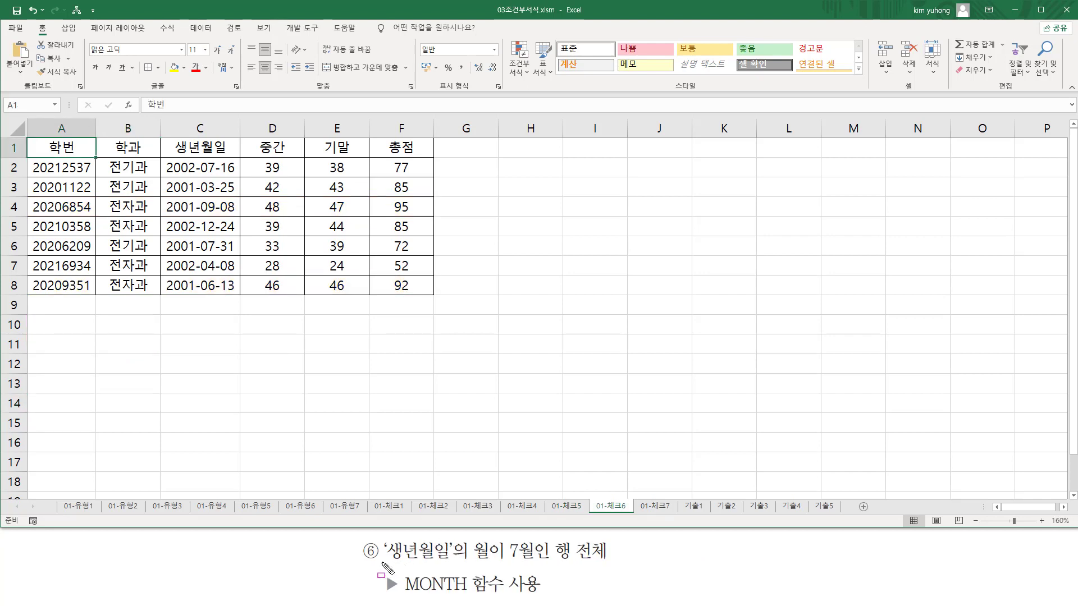
Read the 01-체크6 task about July dates and its MONTH function hint against the month part of the 생년월일 column.
drag(382, 561, 452, 560)
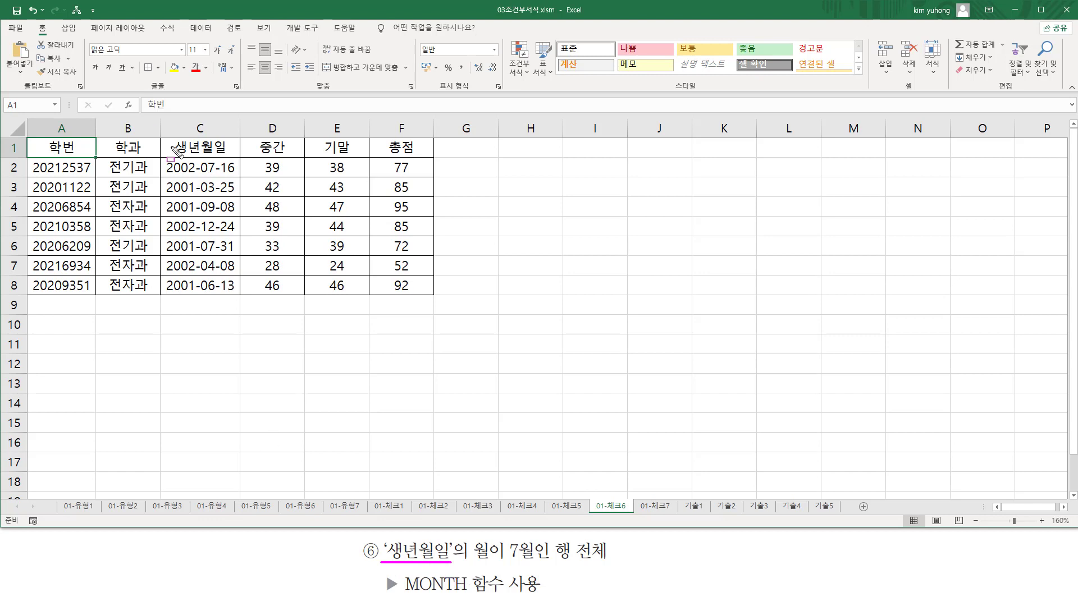
drag(157, 155, 242, 297)
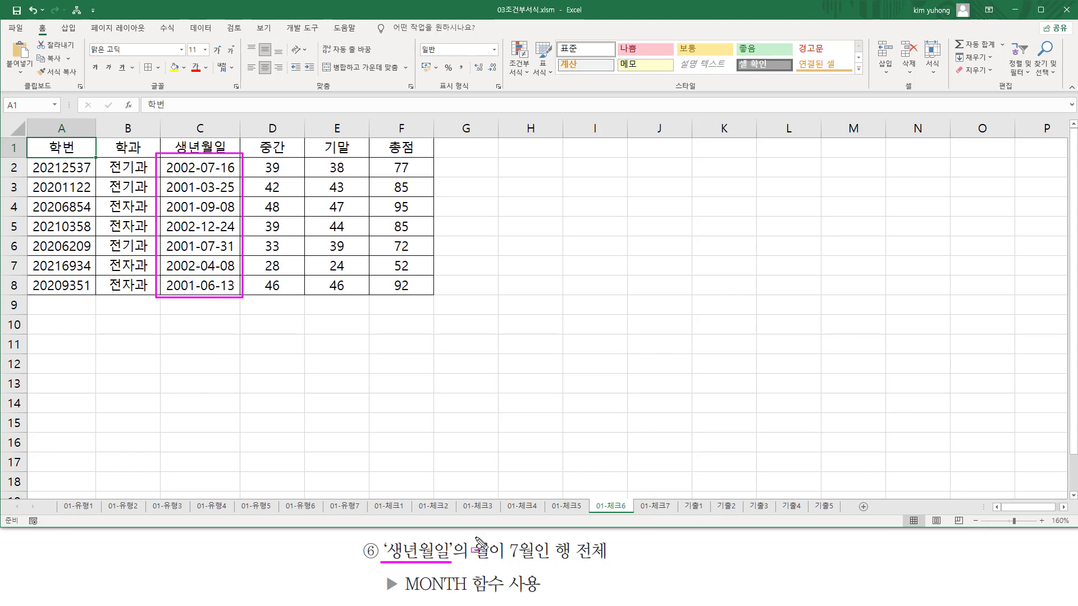
mouse_move(472, 536)
mouse_down()
mouse_move(492, 563)
mouse_move(607, 561)
mouse_up()
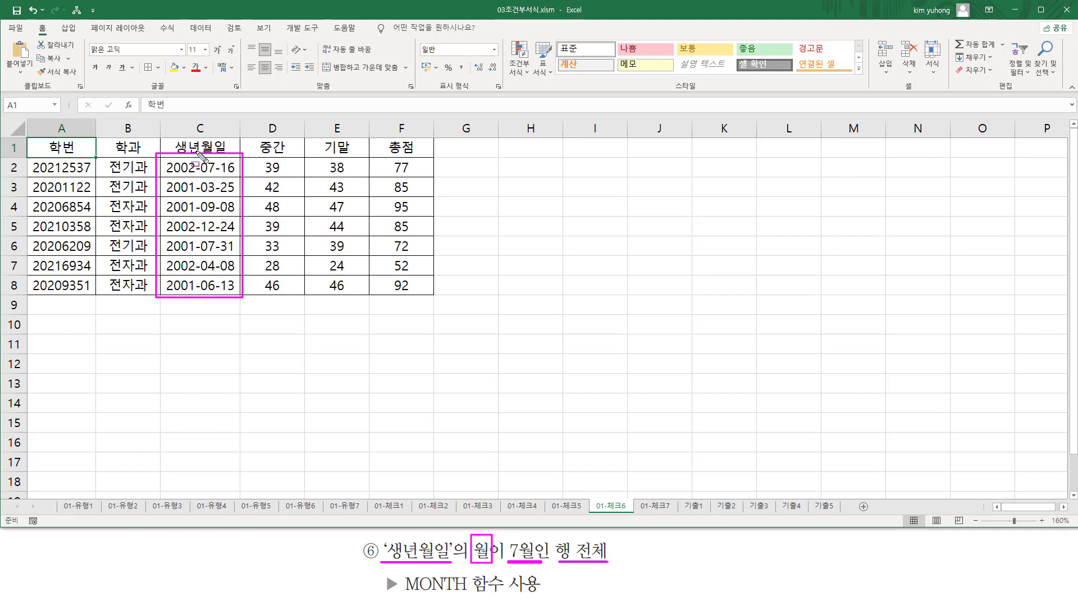
mouse_move(197, 151)
mouse_down()
mouse_move(201, 273)
mouse_move(219, 317)
mouse_up()
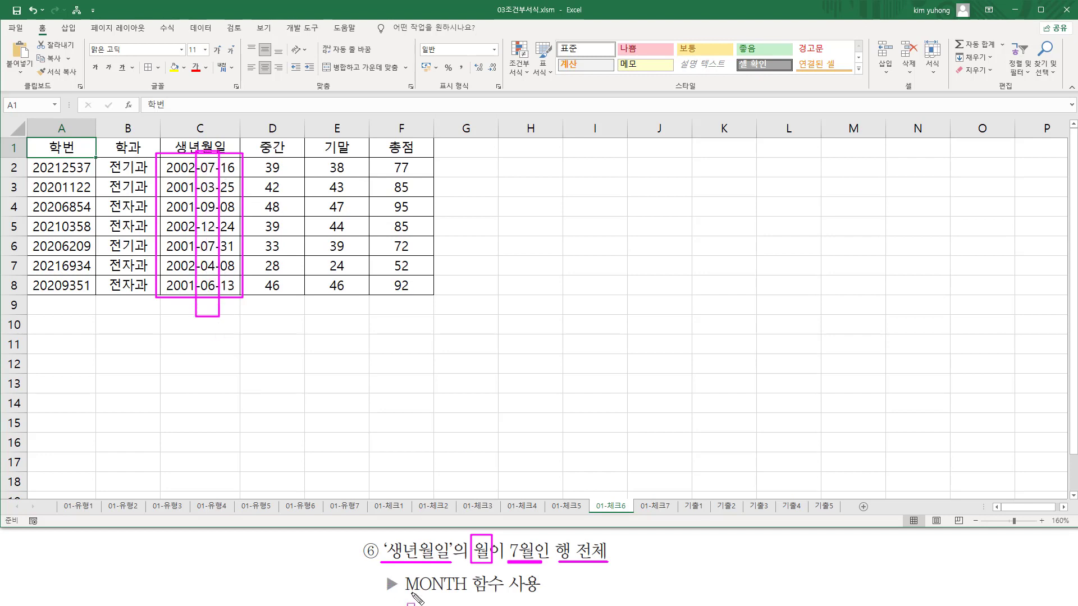
drag(400, 593, 503, 593)
key(Escape)
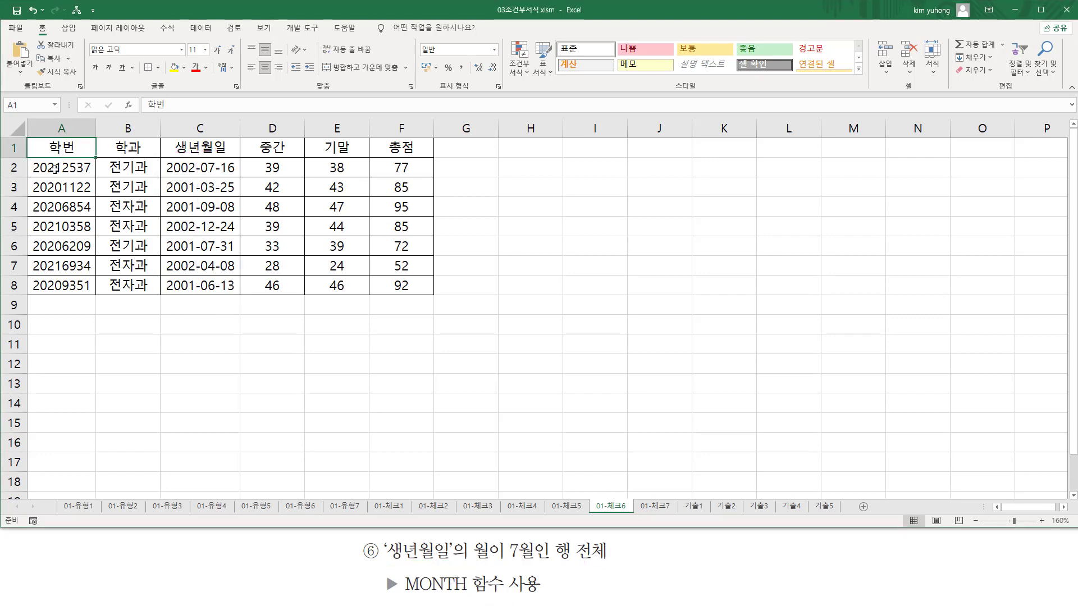
Start a new formula-based conditional formatting rule for the data rows A2:F8 on the 01-체크6 sheet.
click(54, 168)
drag(54, 168, 386, 285)
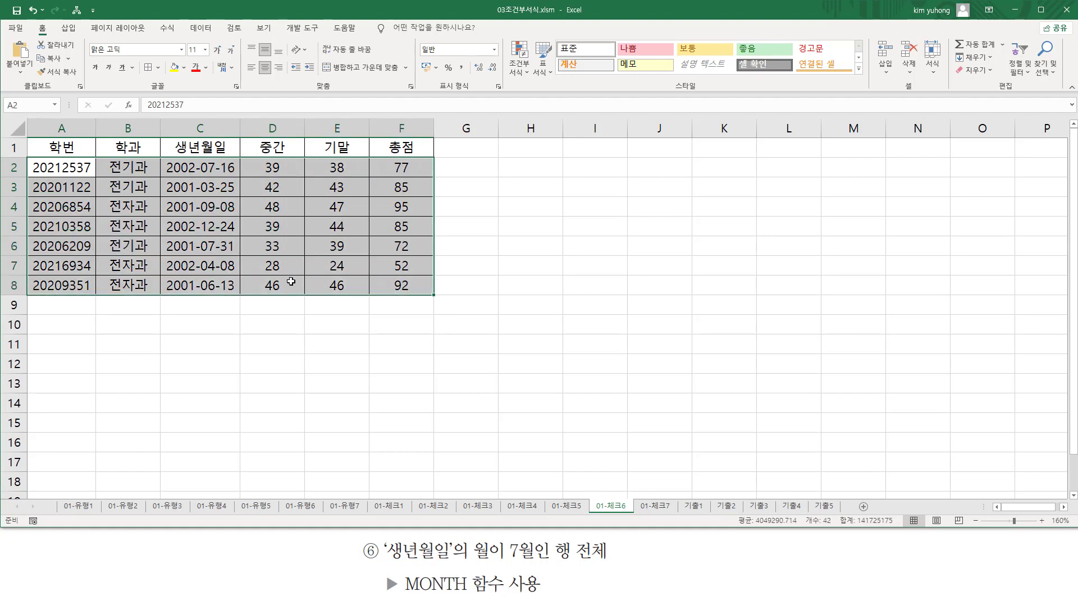
click(519, 59)
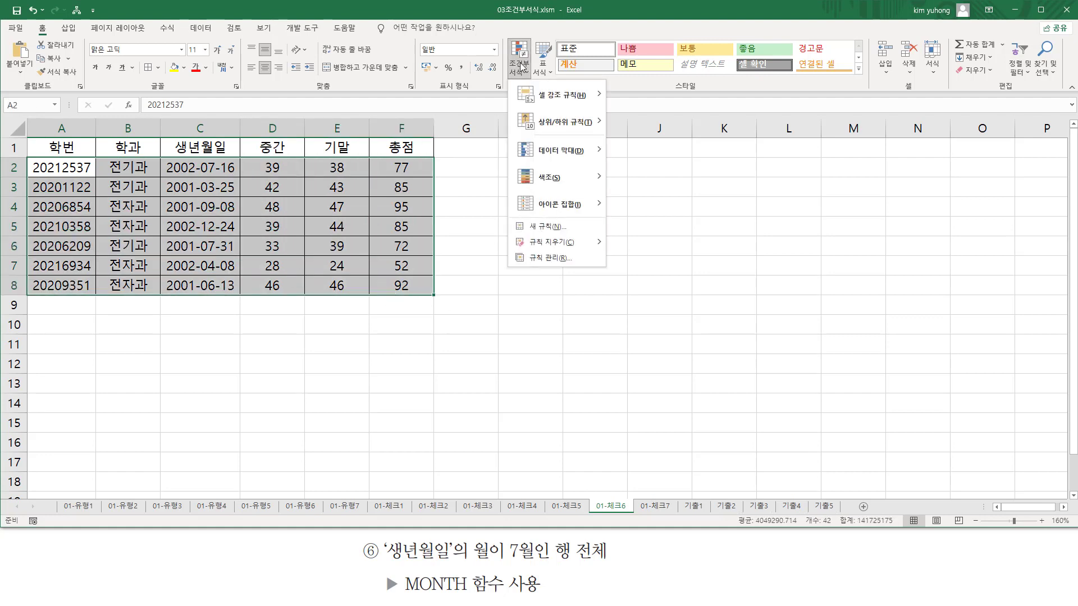
click(531, 231)
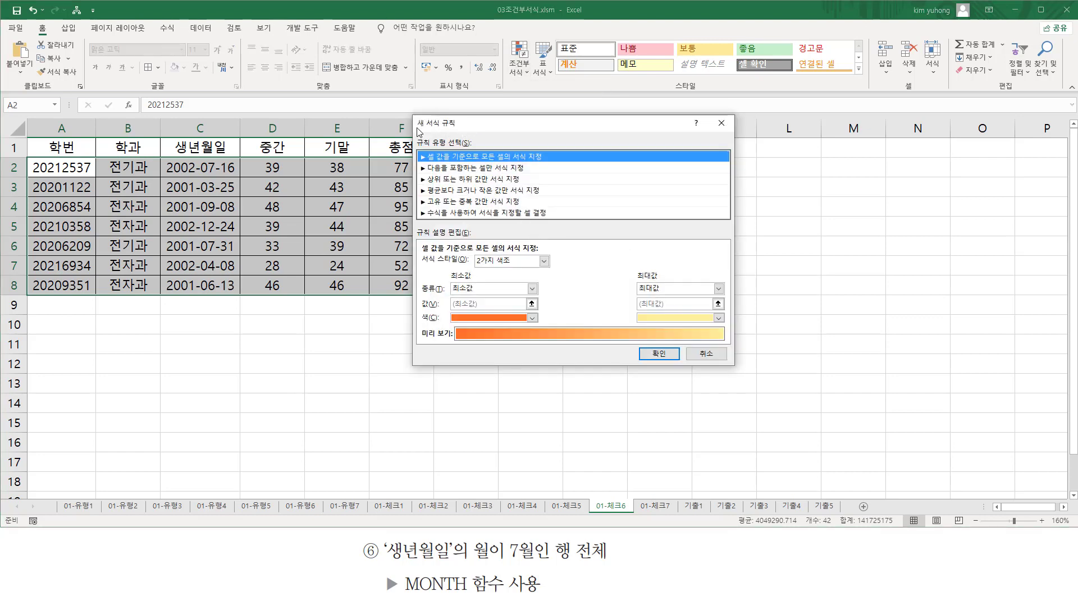
click(442, 213)
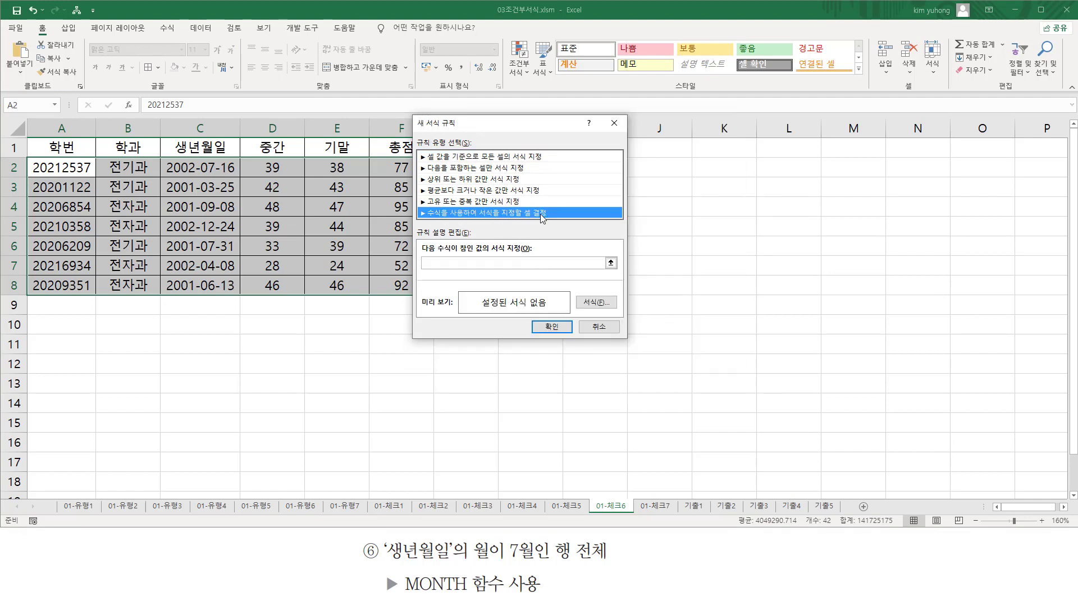
Enter =month($C2)=7 as the rule's formula, locking only the column of the 생년월일 reference.
click(463, 263)
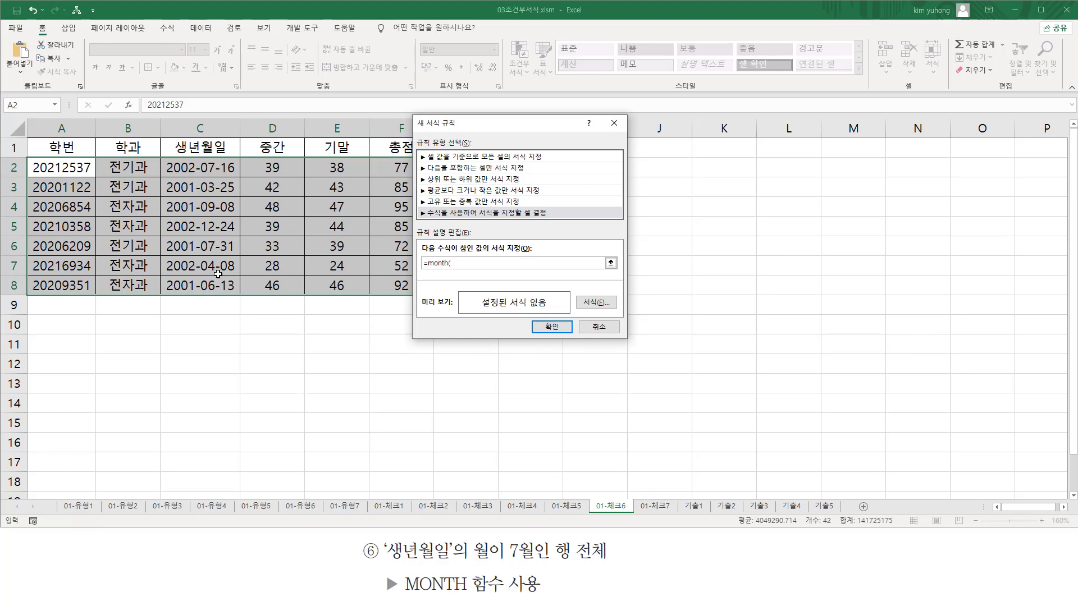
click(201, 169)
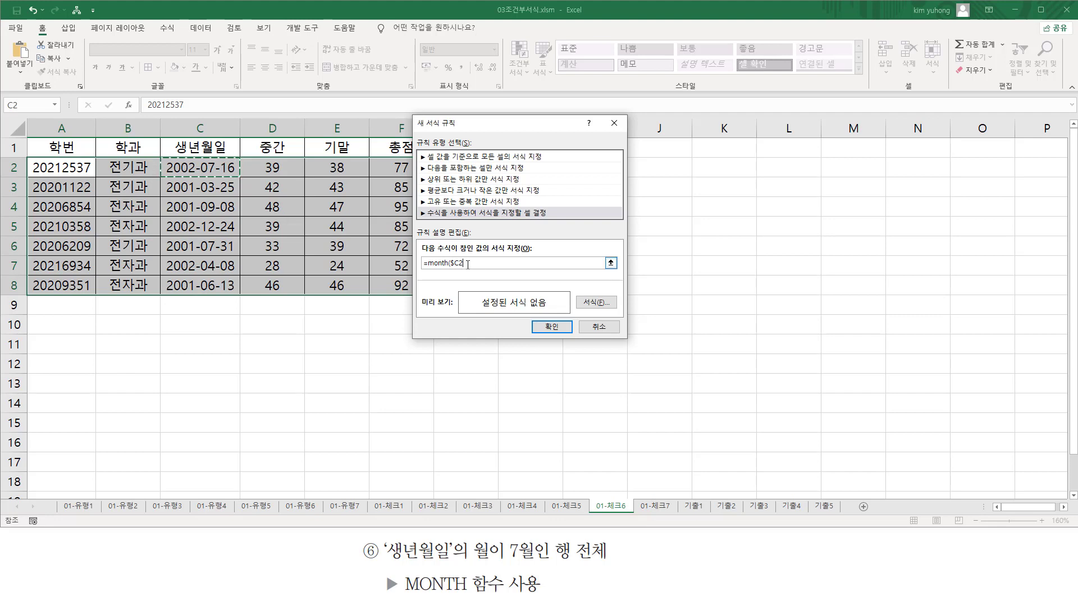
text())
key(ctrl+shift+d)
drag(450, 268, 472, 276)
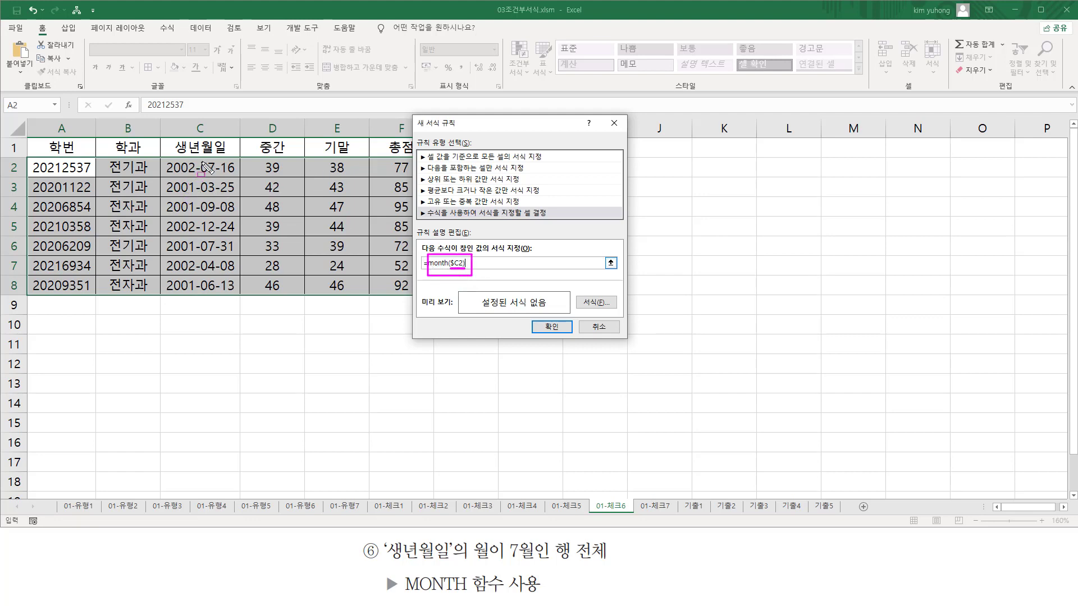
drag(198, 159, 215, 176)
key(Escape)
click(487, 262)
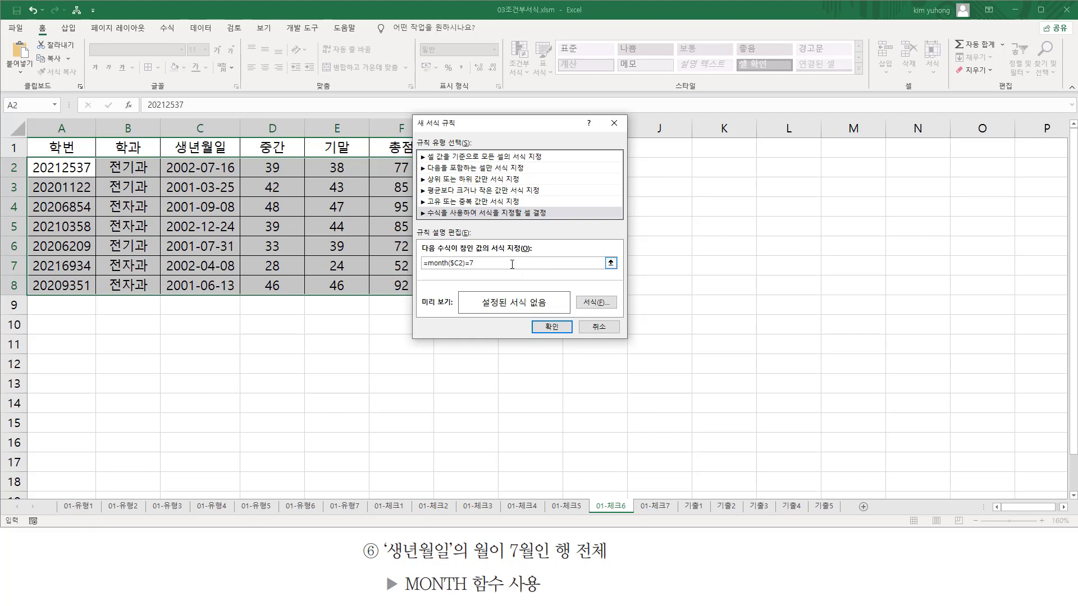
Give the July rule a yellow background fill and apply it to the selected rows.
click(595, 303)
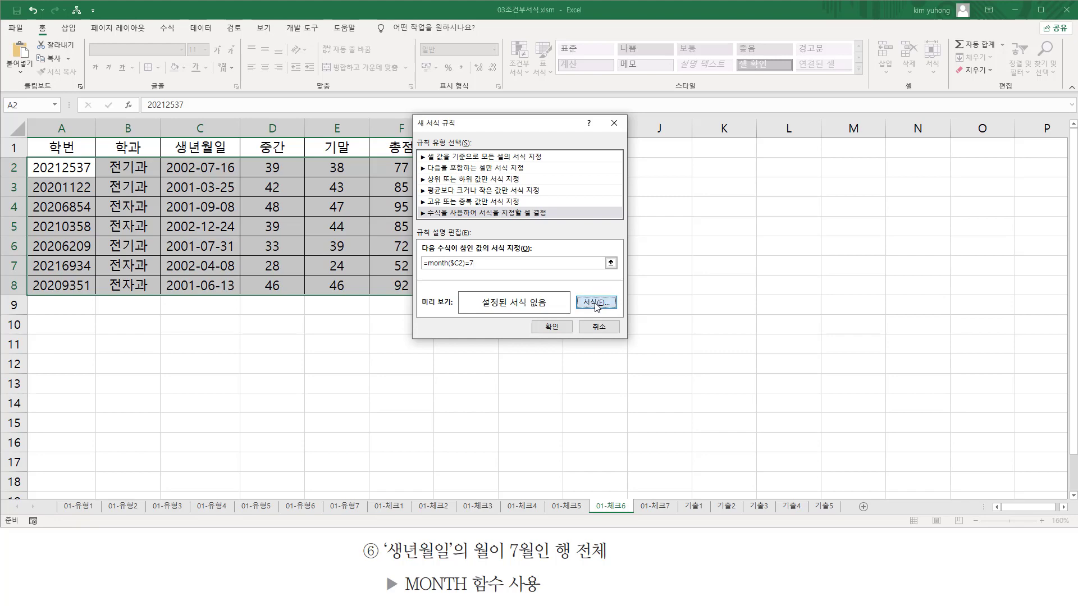
click(467, 195)
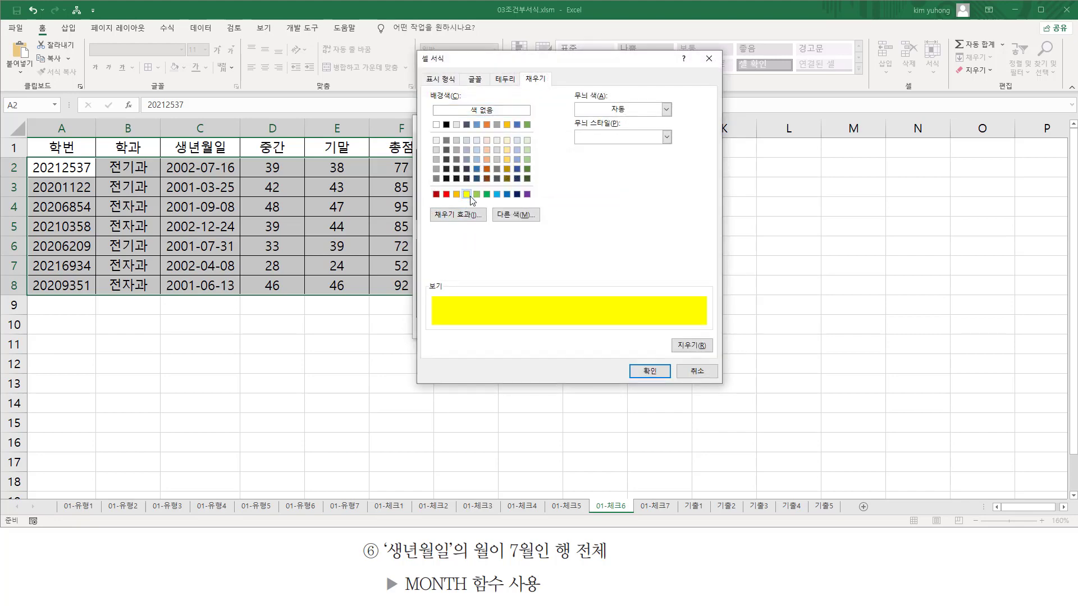
click(651, 372)
click(558, 330)
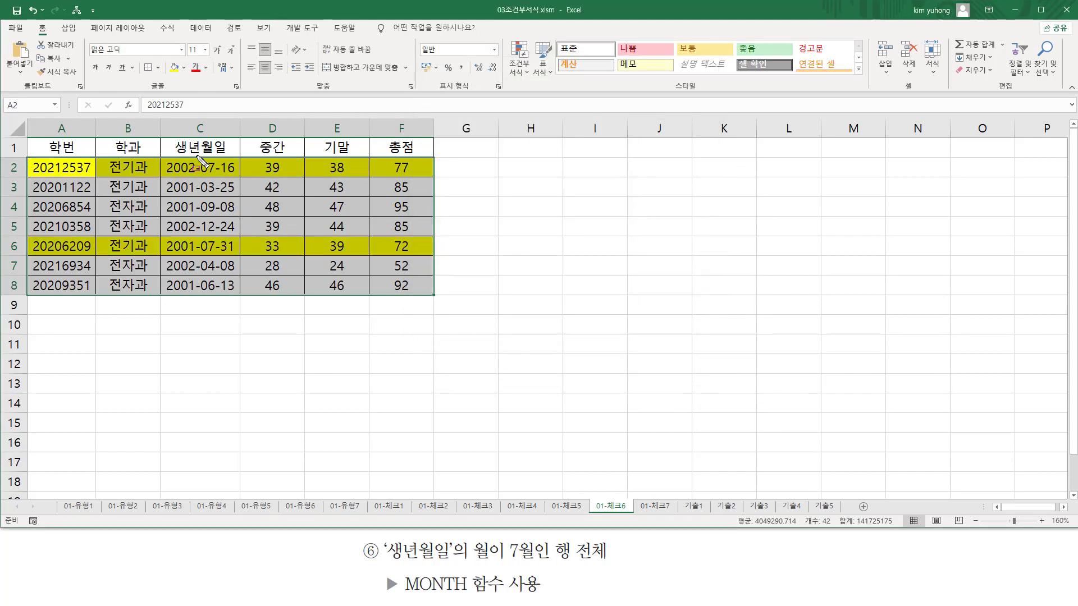
Check the month part of the 생년월일 values in the highlighted rows.
drag(196, 156, 219, 178)
drag(200, 234, 220, 259)
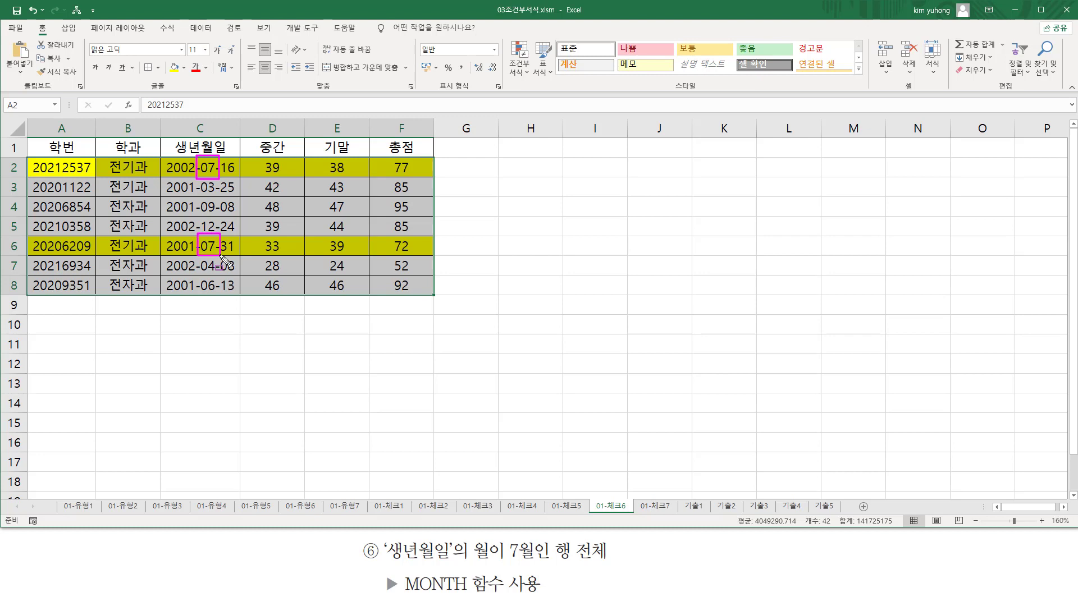
key(Escape)
Record the formula =month($C2)=7 as text in cell A10 and colour it red.
click(66, 325)
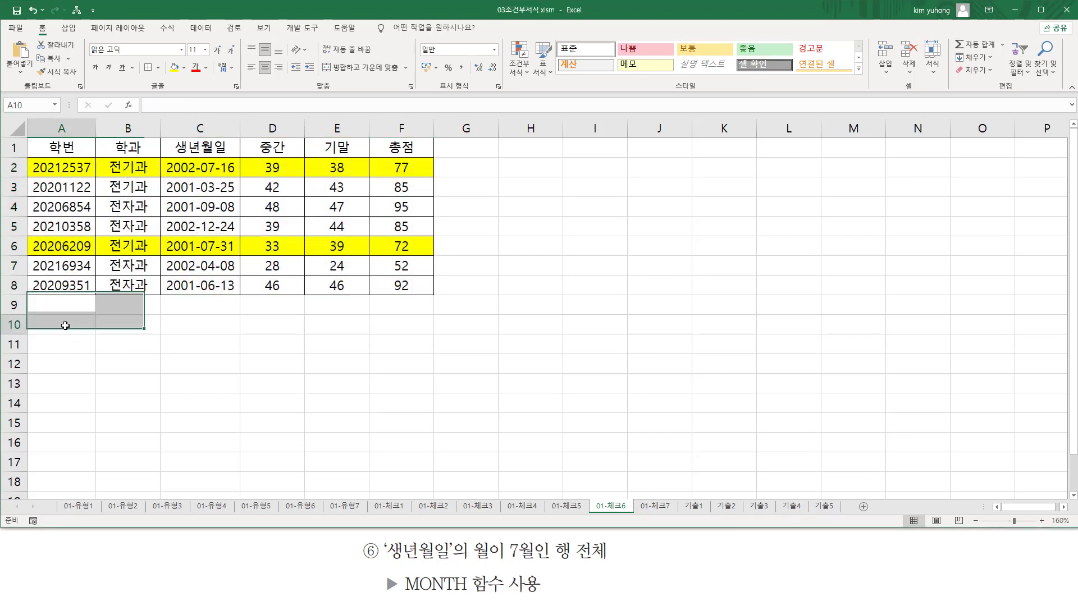
text(=month($C2)=7)
key(Return)
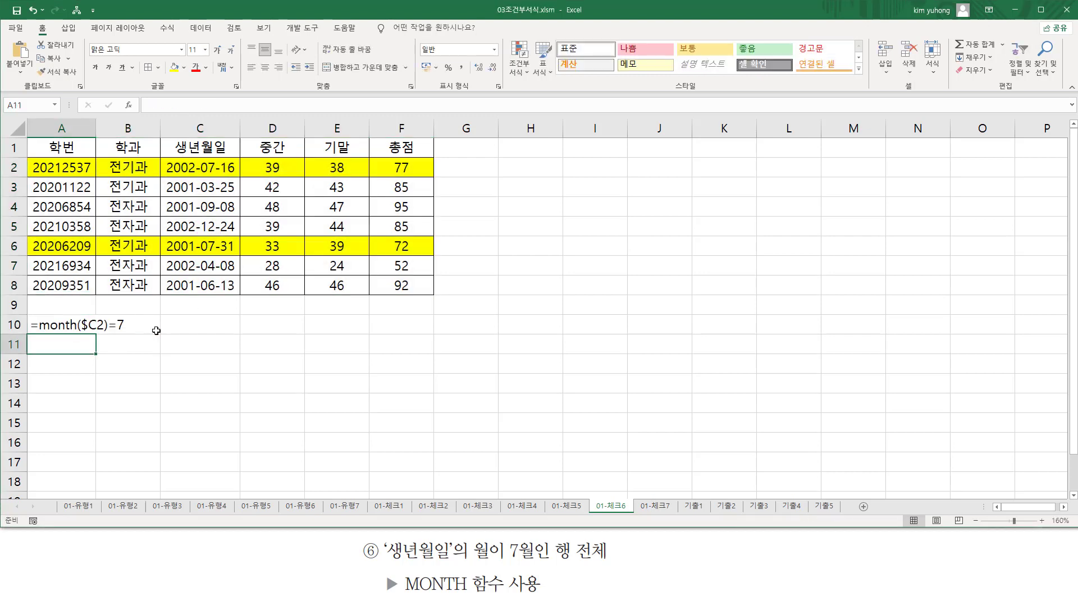
click(61, 325)
click(195, 67)
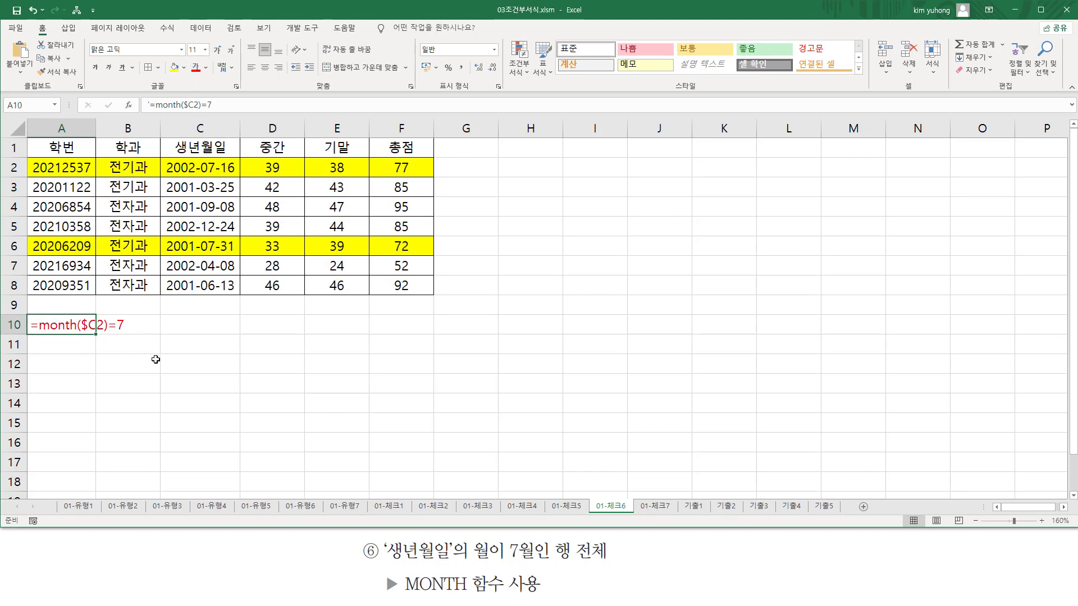
Review the MONTH function and its comparison value in the formula noted in A10.
click(143, 363)
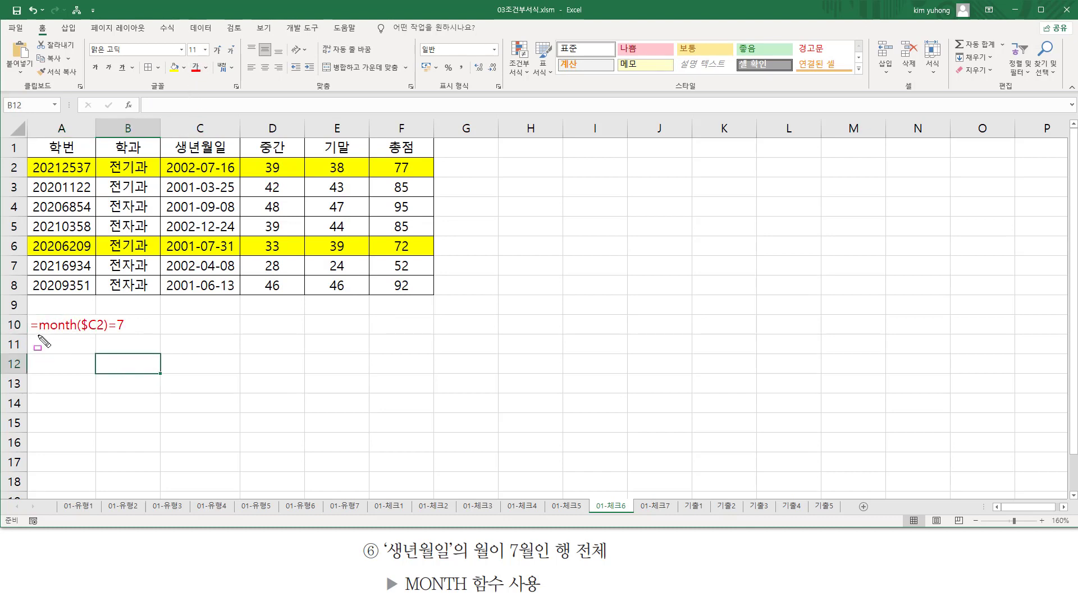
mouse_move(36, 334)
mouse_down()
mouse_move(102, 335)
mouse_move(105, 309)
mouse_move(129, 331)
mouse_up()
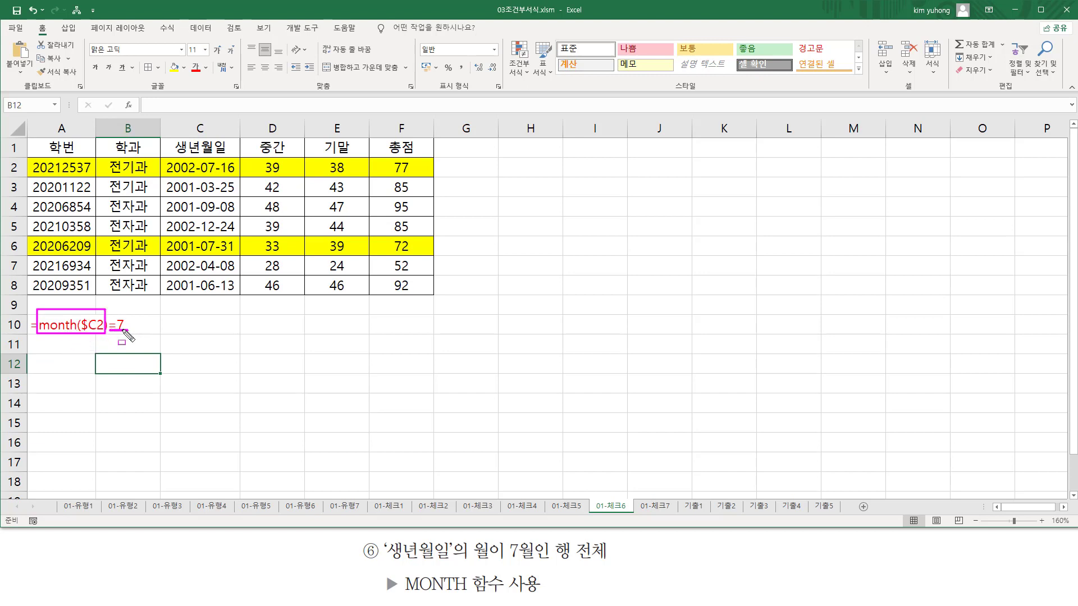
key(Escape)
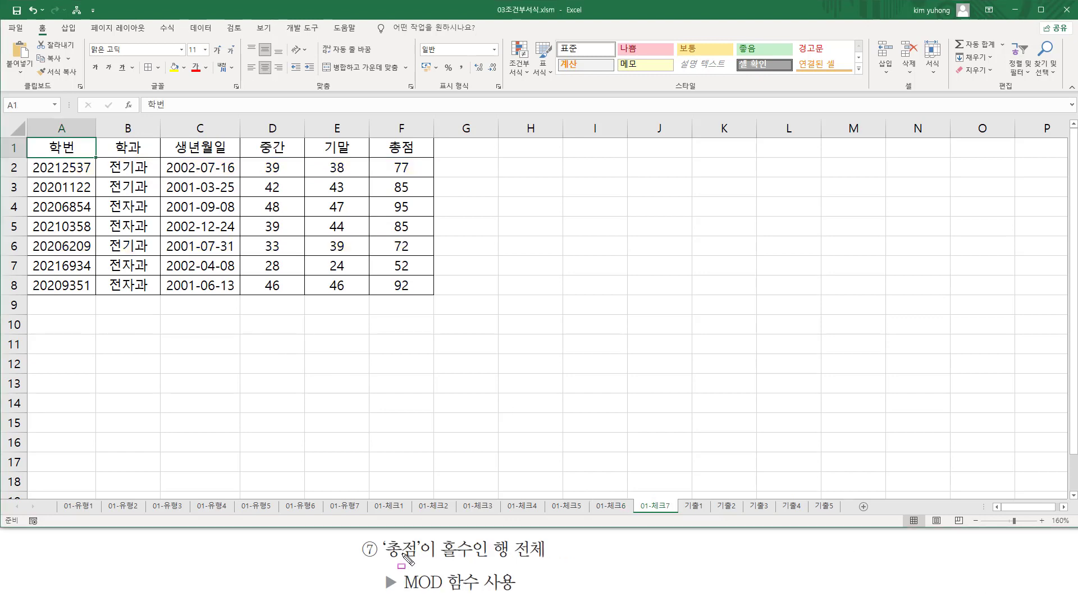
Read the 01-체크7 task about rows with an odd 총점 and its MOD function hint.
drag(382, 559, 550, 560)
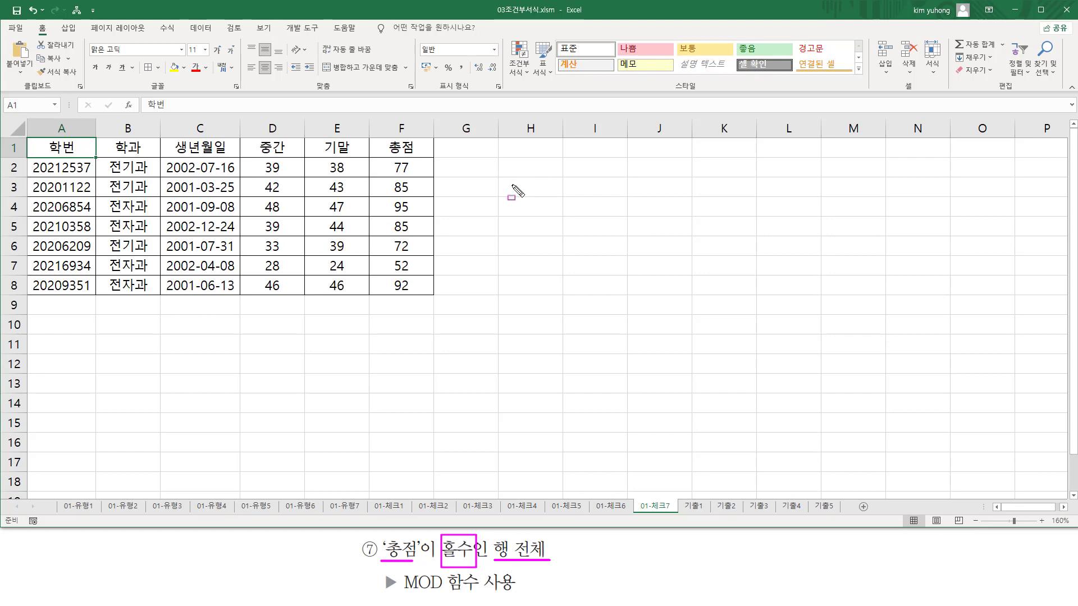
drag(397, 596, 443, 596)
key(Escape)
Start a new formula-based conditional formatting rule for A2:F8 on 01-체크7, moving the rule dialog clear of the 총점 column.
drag(50, 168, 129, 168)
drag(286, 187, 414, 285)
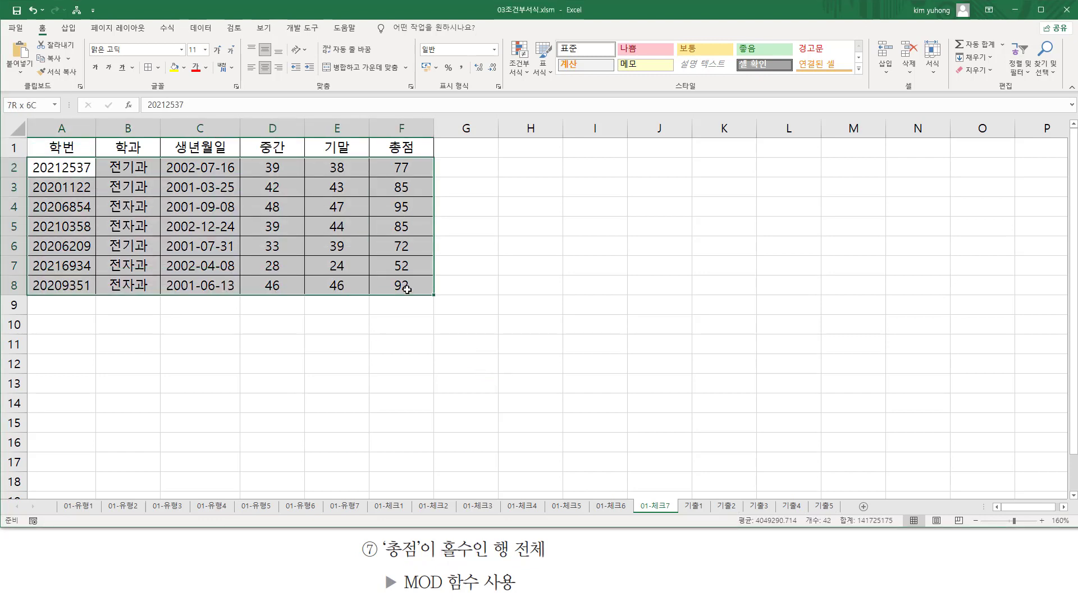
click(520, 66)
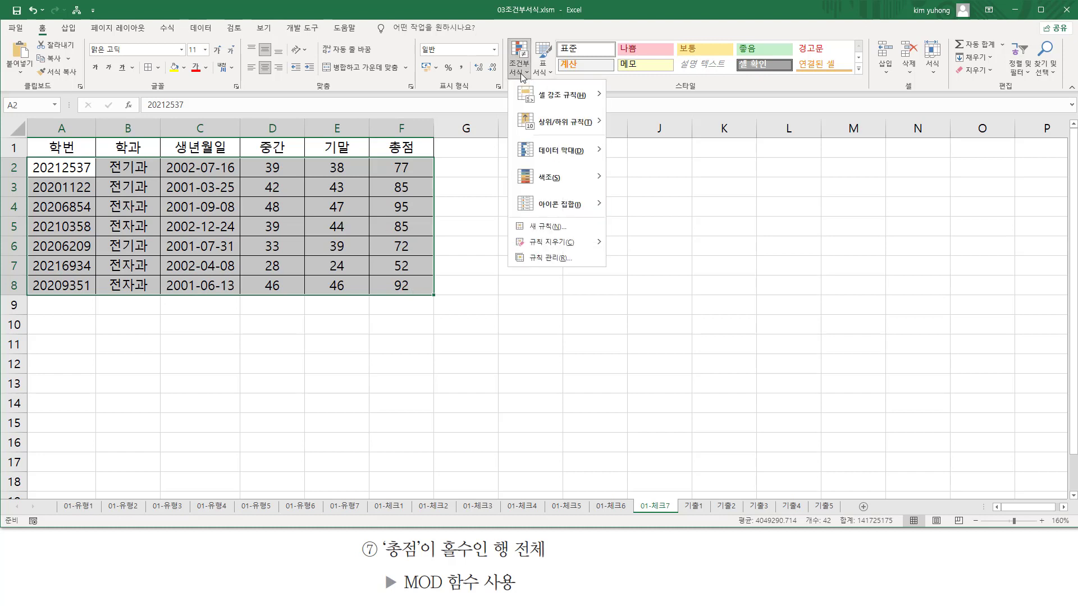
click(539, 226)
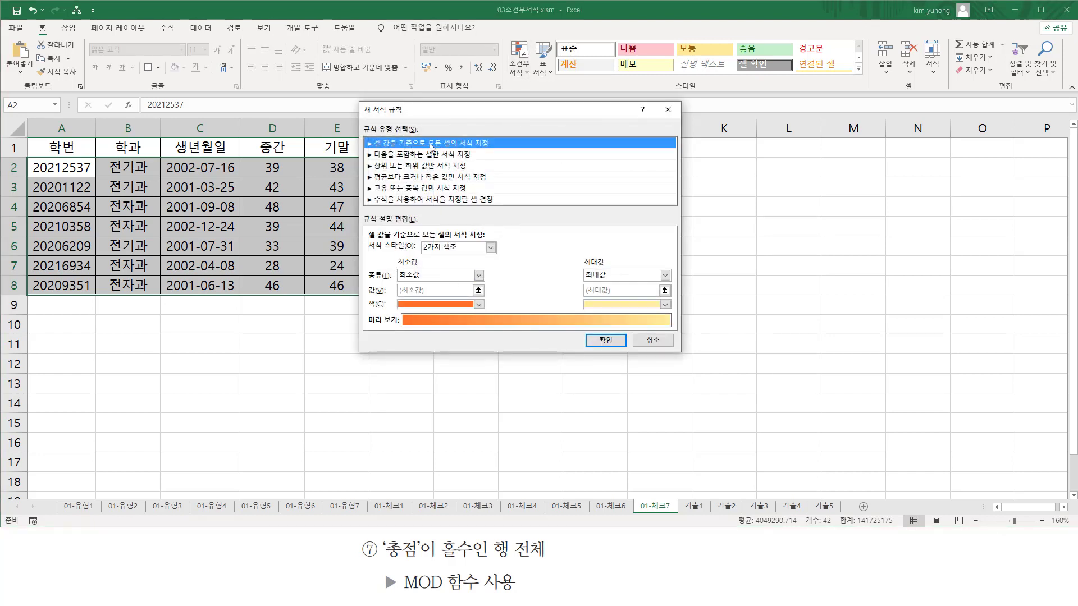
drag(438, 108, 545, 110)
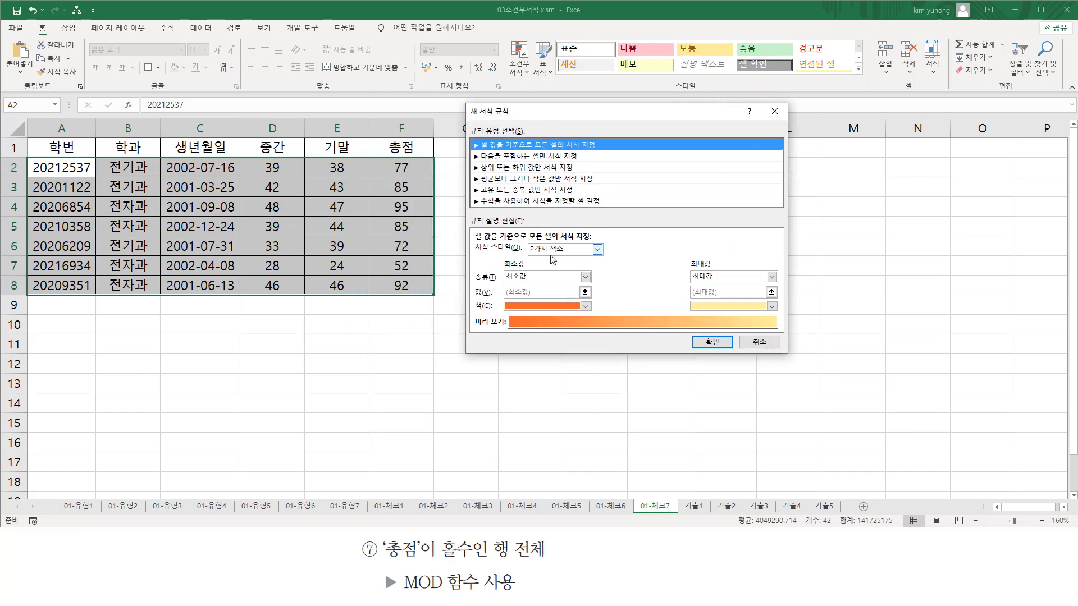
click(496, 202)
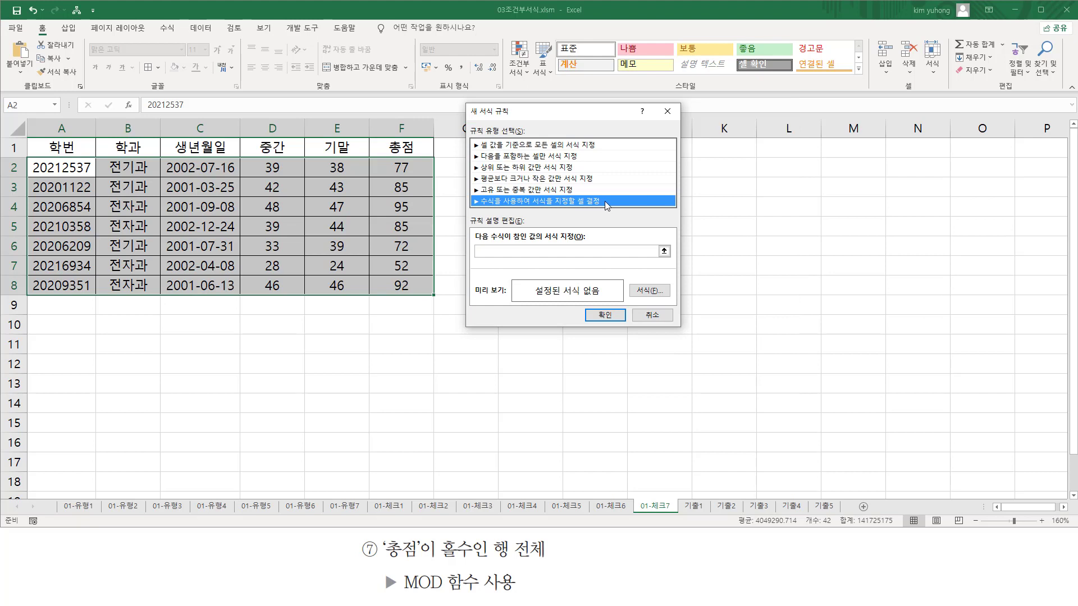
Set the rule's formula to =mod($F2,2)=1 with a yellow background fill and apply it.
click(512, 251)
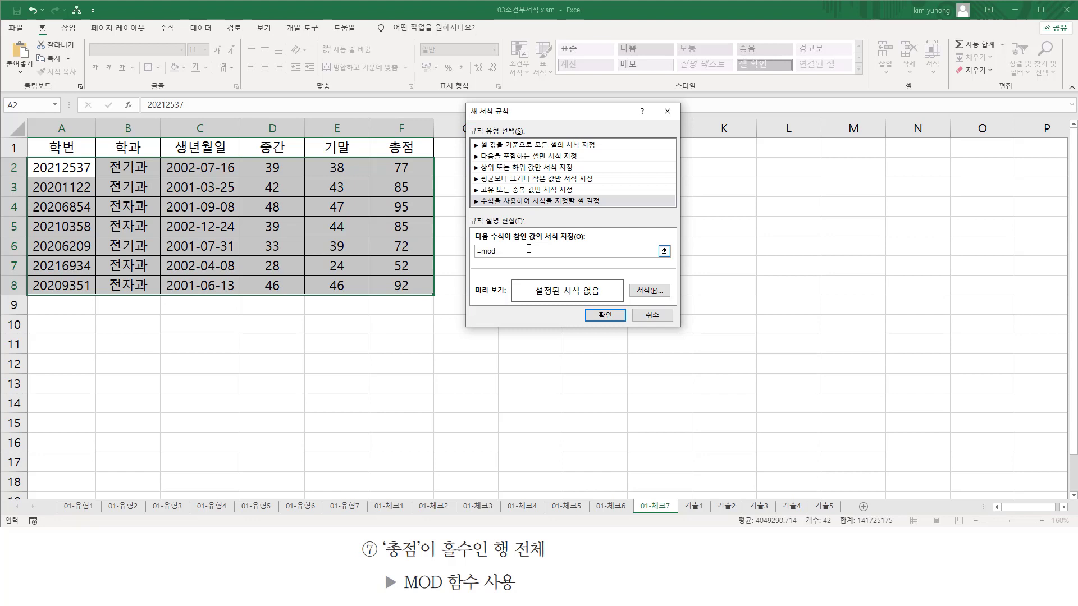
click(411, 169)
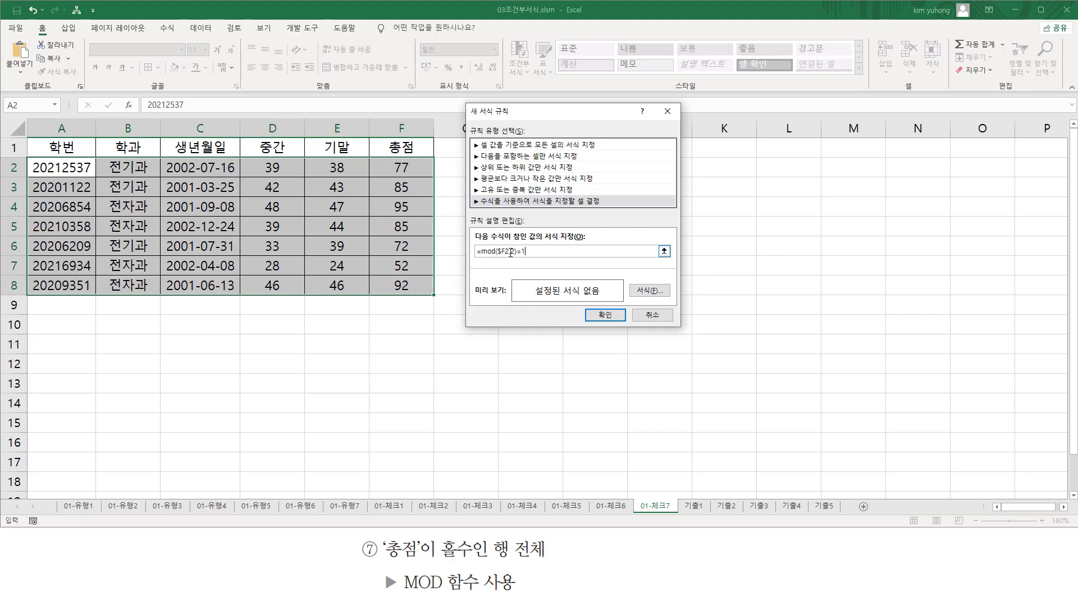
click(647, 291)
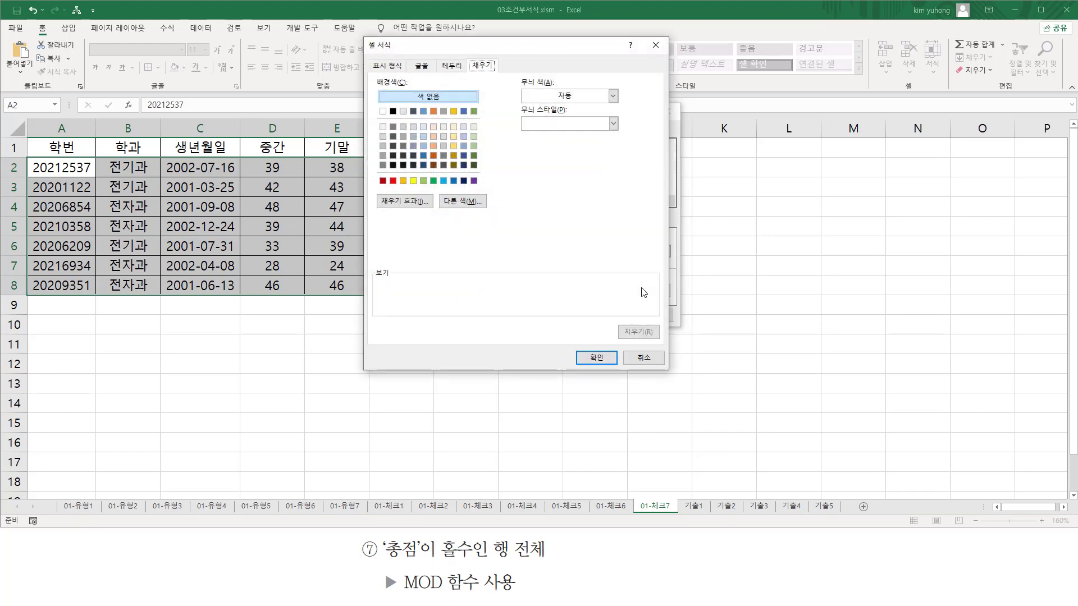
click(413, 181)
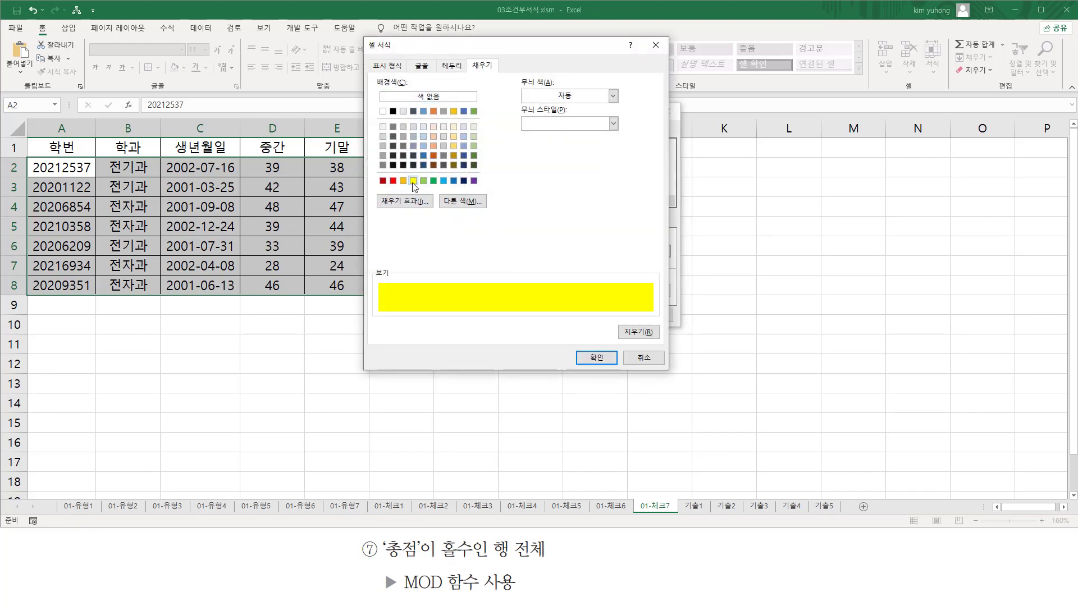
click(596, 359)
click(617, 316)
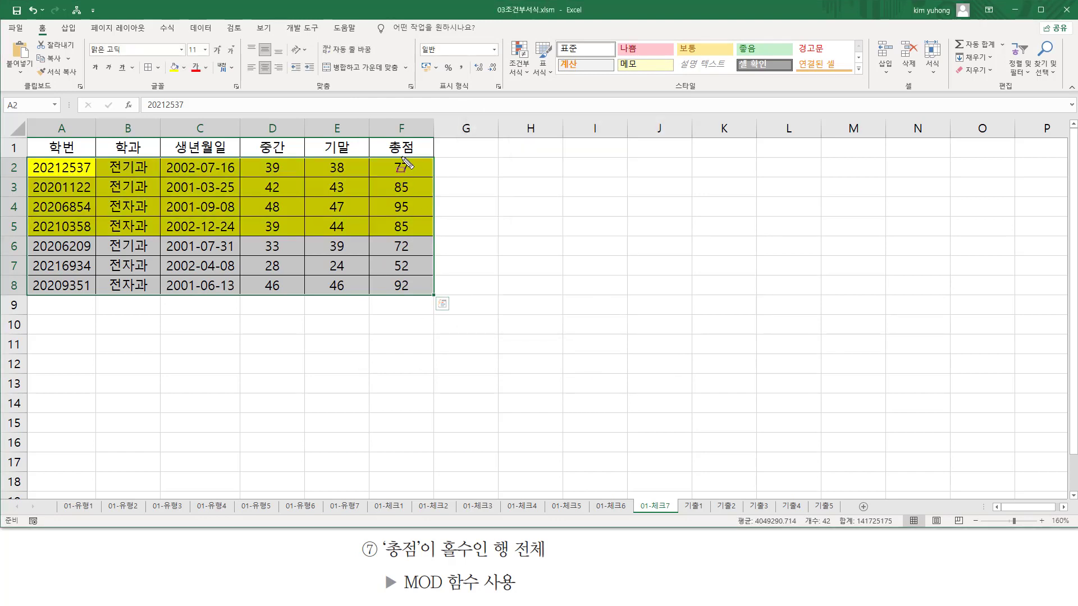
Compare the 총점 values of the highlighted rows with those of the unhighlighted rows.
mouse_move(388, 157)
mouse_down()
mouse_move(398, 213)
mouse_move(416, 234)
mouse_up()
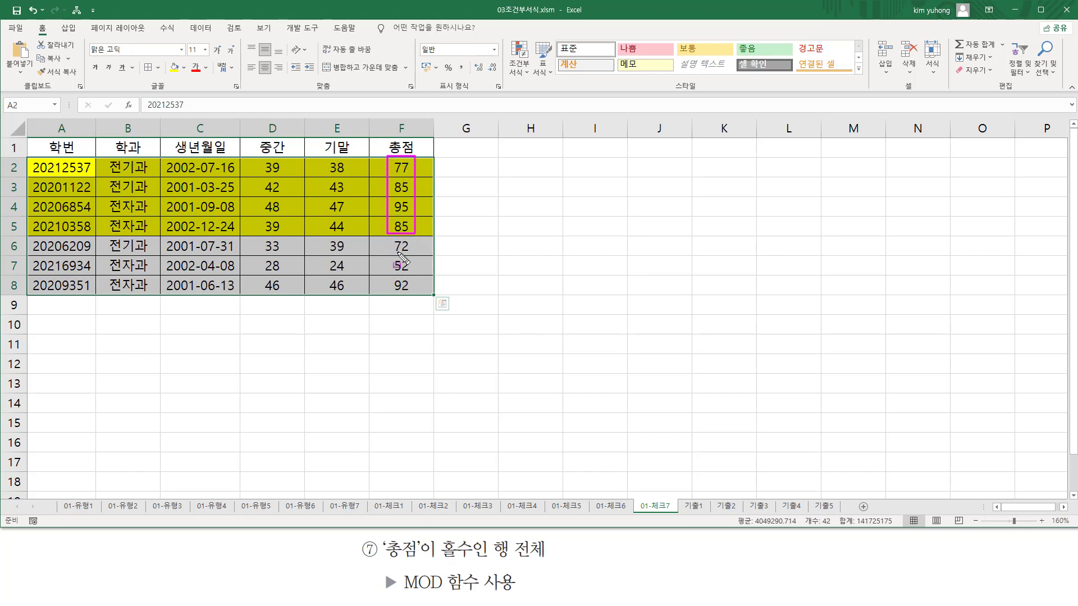
drag(390, 238, 419, 297)
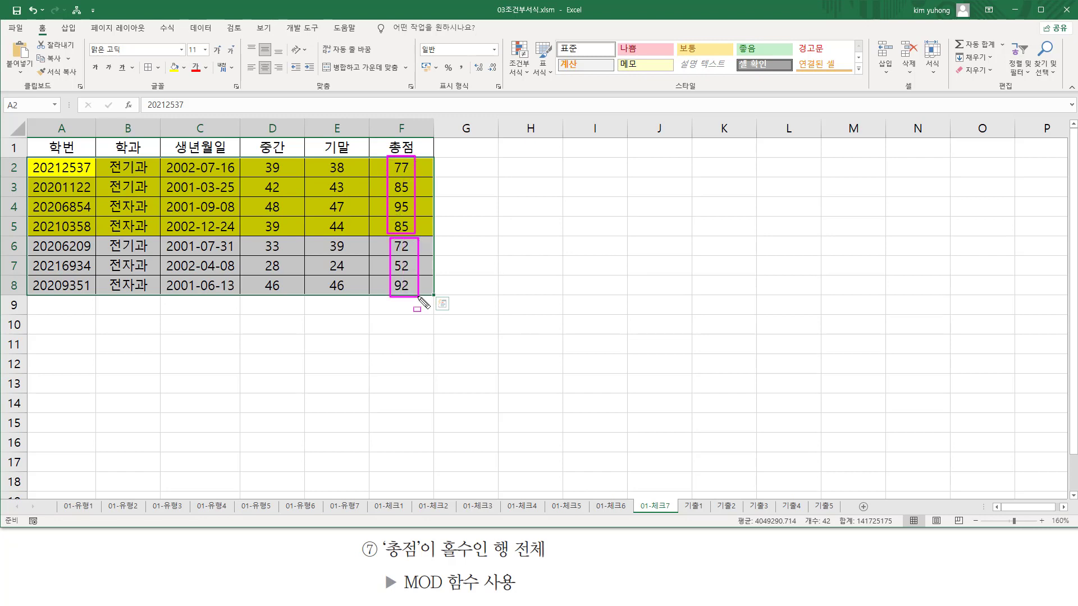
key(Escape)
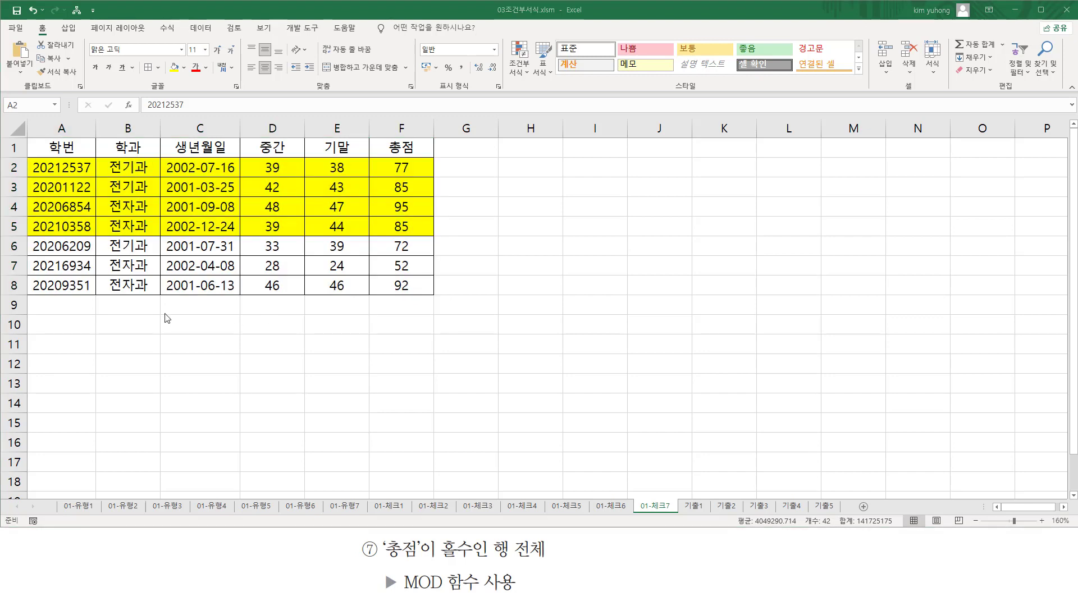
Record the formula =mod($F2,2)=1 as text in cell A10 and colour it red.
click(77, 325)
text('=mod($F2,2)=1)
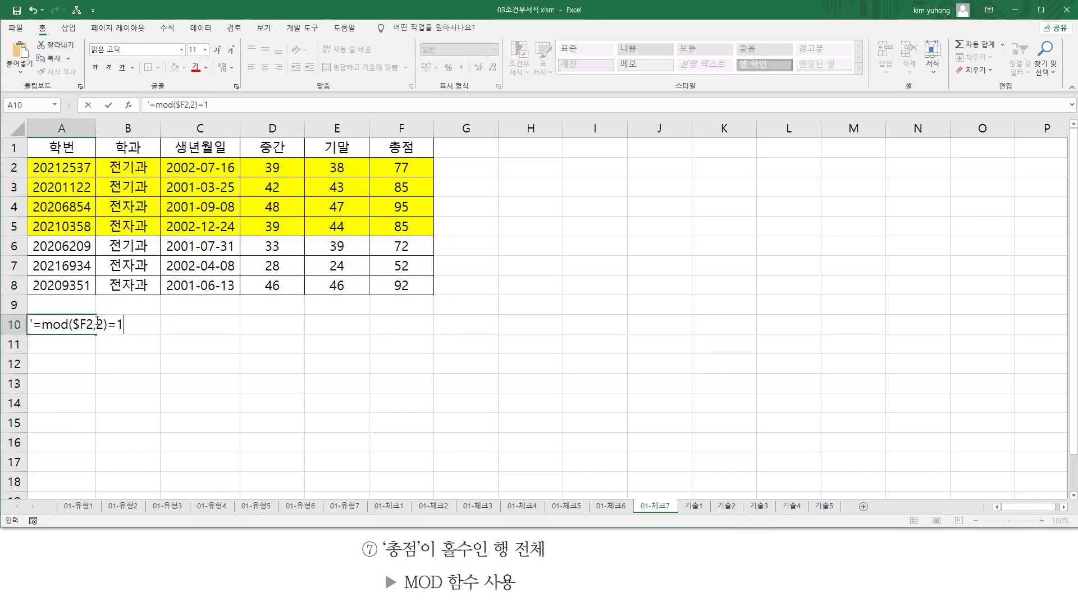
key(Return)
click(87, 329)
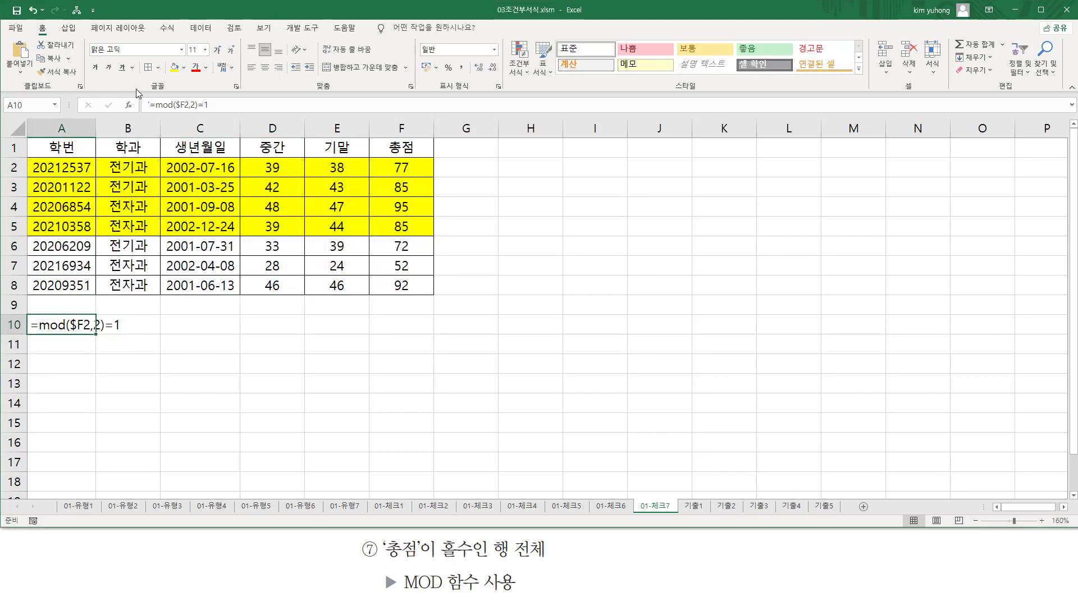
click(194, 68)
click(192, 400)
Review the MOD arguments and the remainder comparison in A10 against the odd-number condition of the task.
key(ctrl+2)
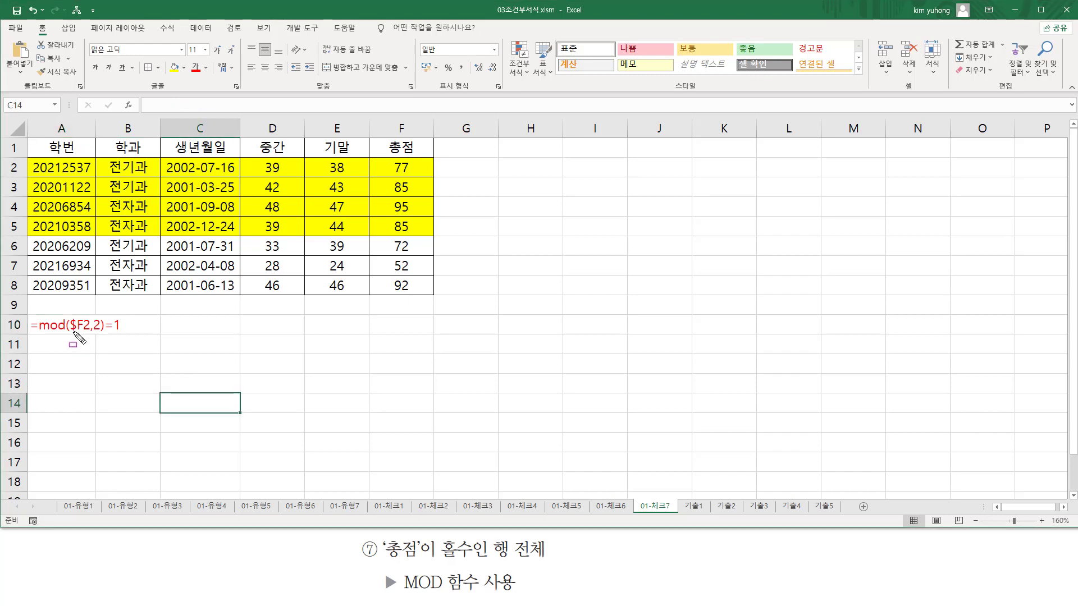
drag(78, 332, 101, 343)
drag(33, 335, 101, 336)
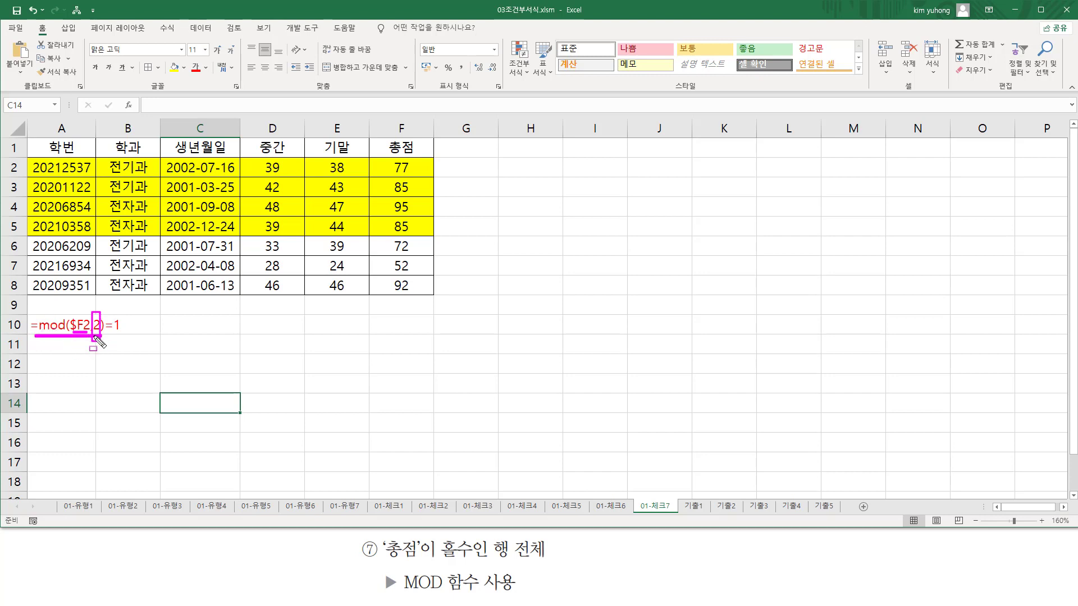
drag(103, 332, 121, 331)
drag(439, 534, 472, 564)
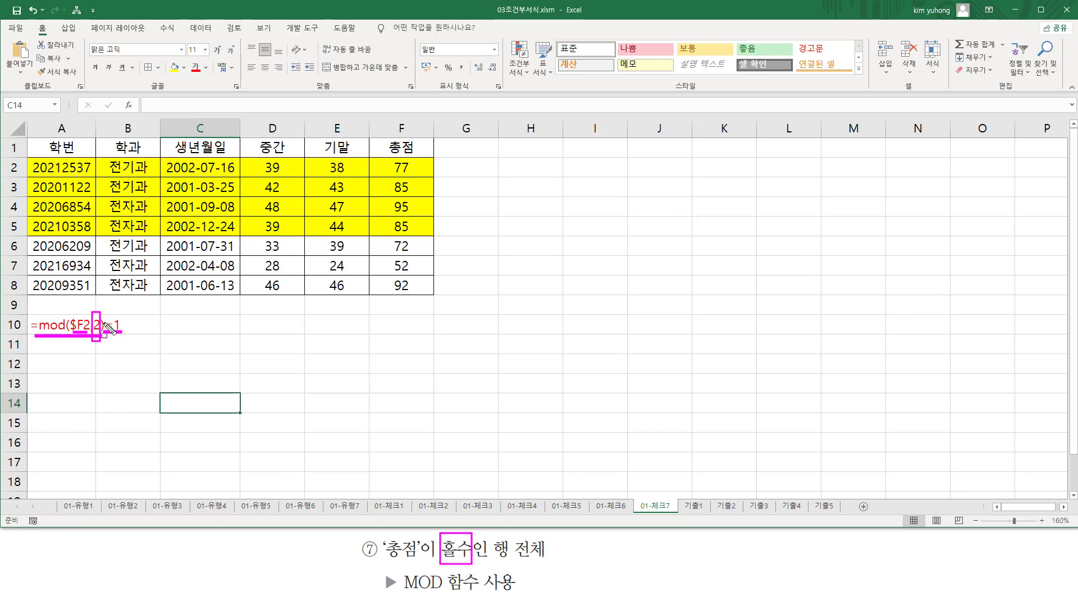
key(Escape)
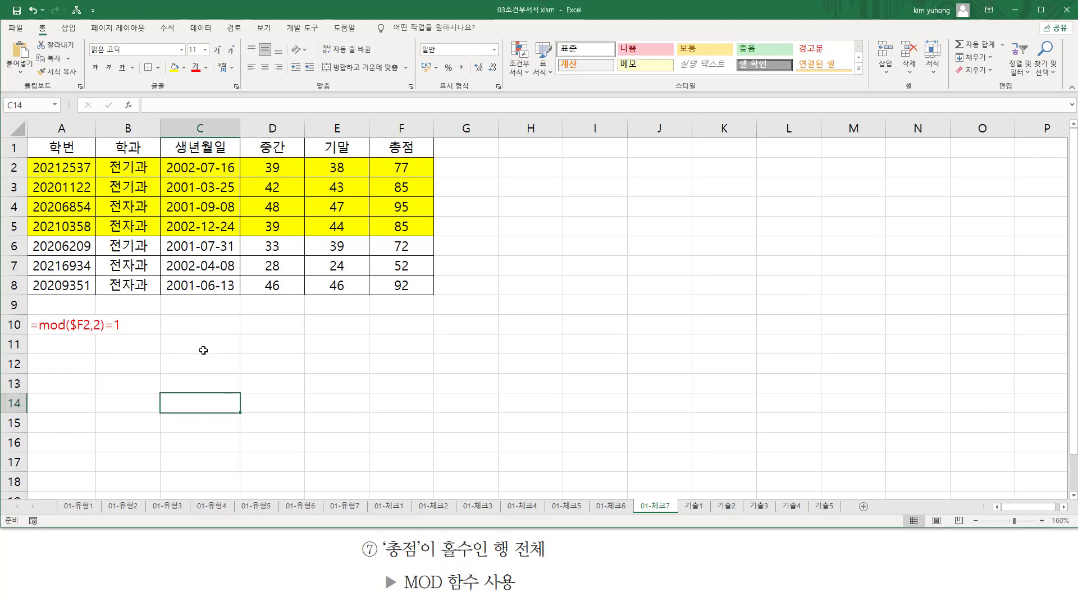